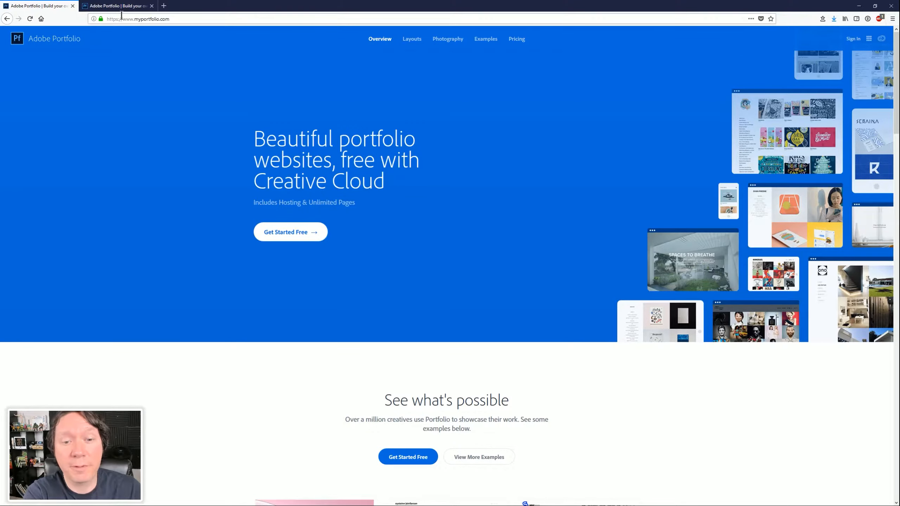
Start a free portfolio website with the Mercedes layout and open it for editing
left_click(117, 6)
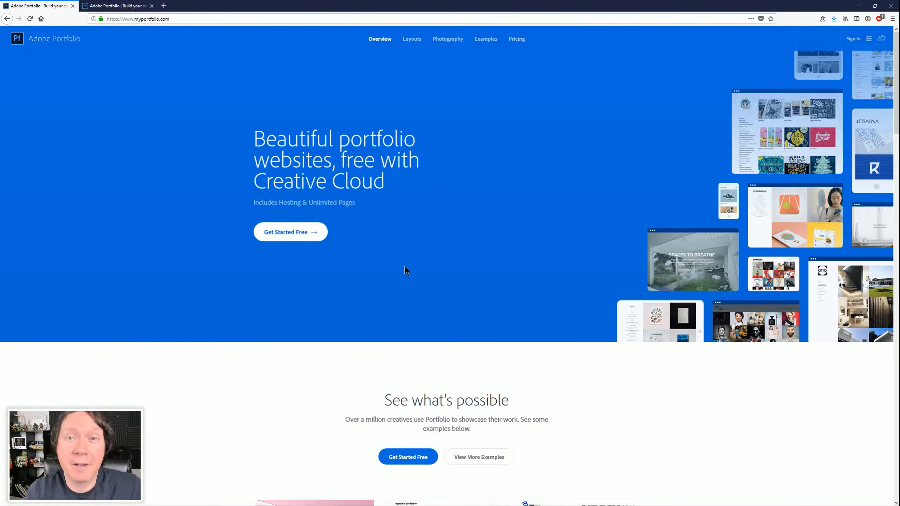
left_click(282, 235)
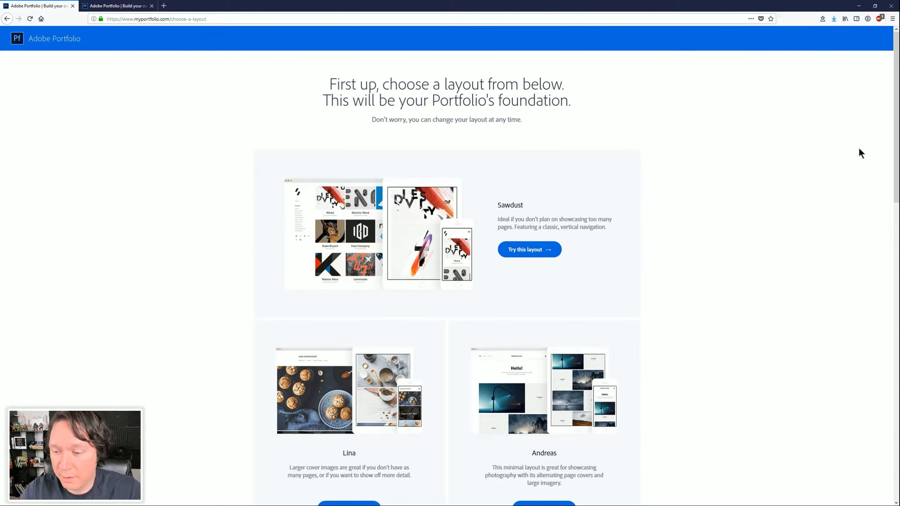
left_click_drag(897, 129, 874, 407)
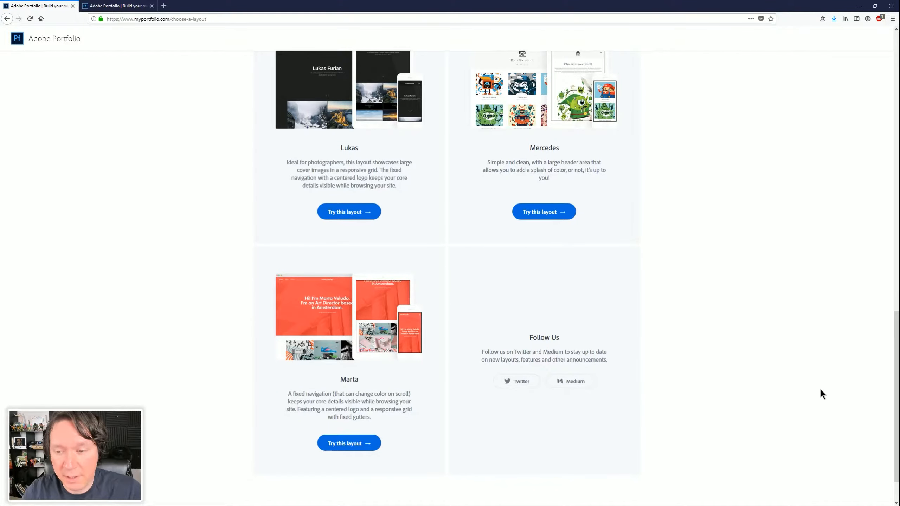
left_click_drag(895, 356, 892, 307)
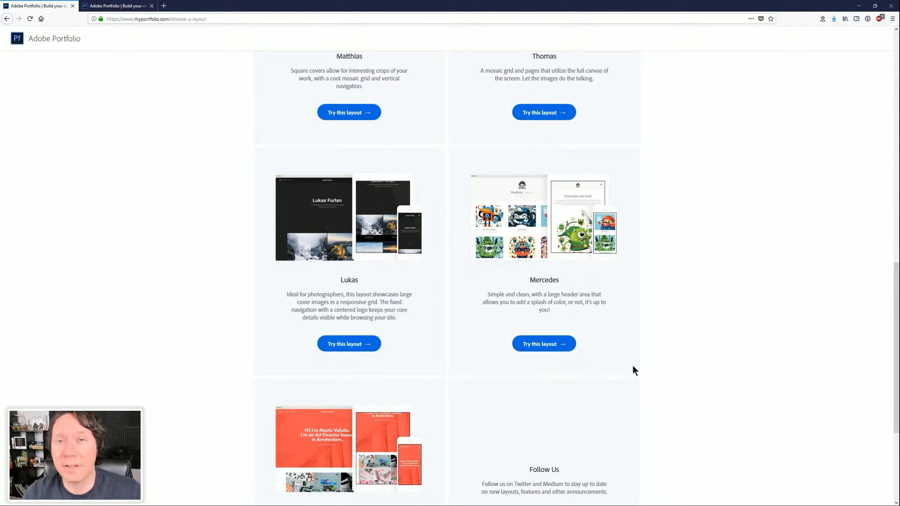
left_click(535, 345)
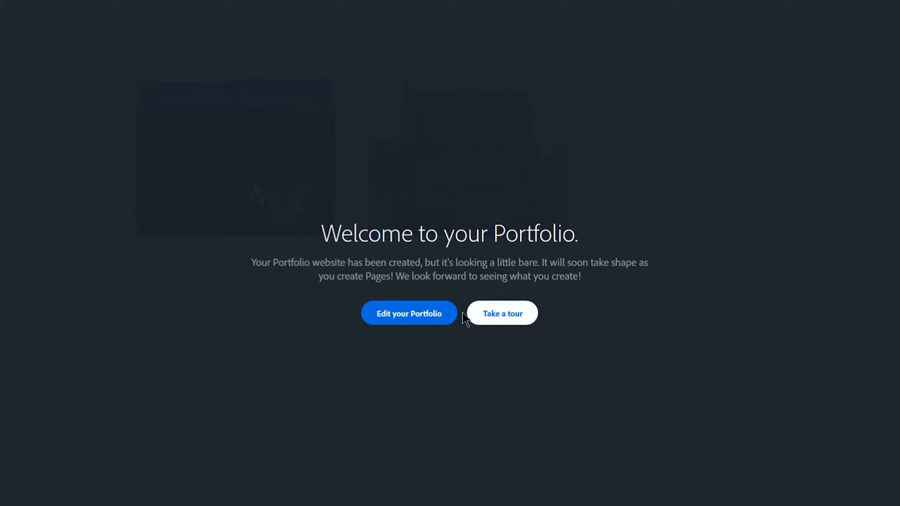
left_click(403, 314)
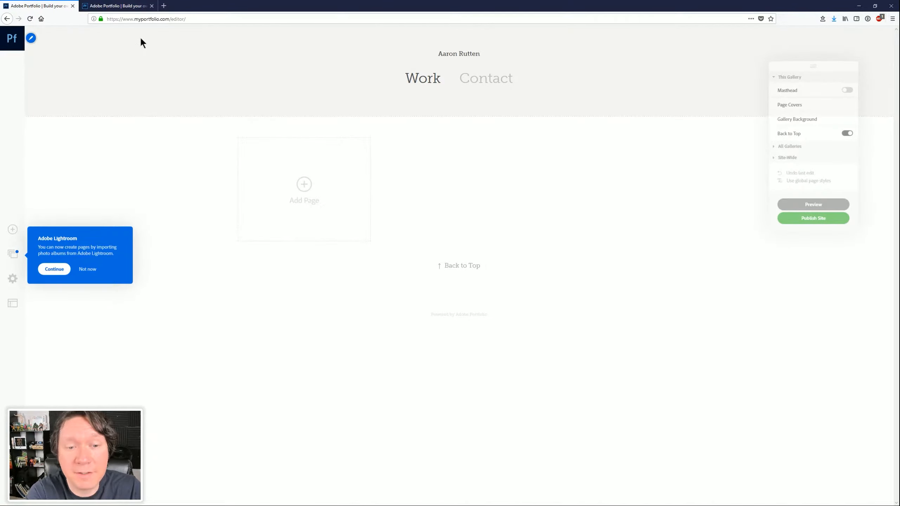
Customize the header's site title text with the Helvetica font at size 50
left_click(32, 39)
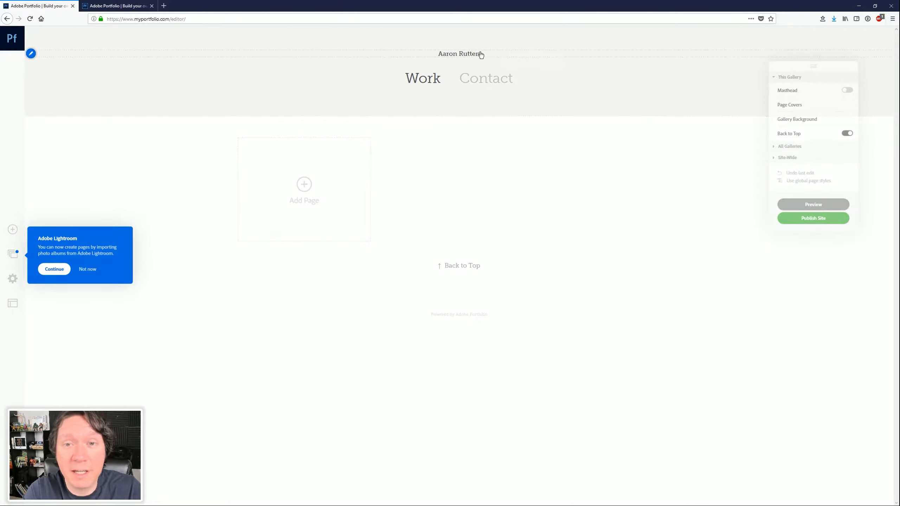
left_click(462, 56)
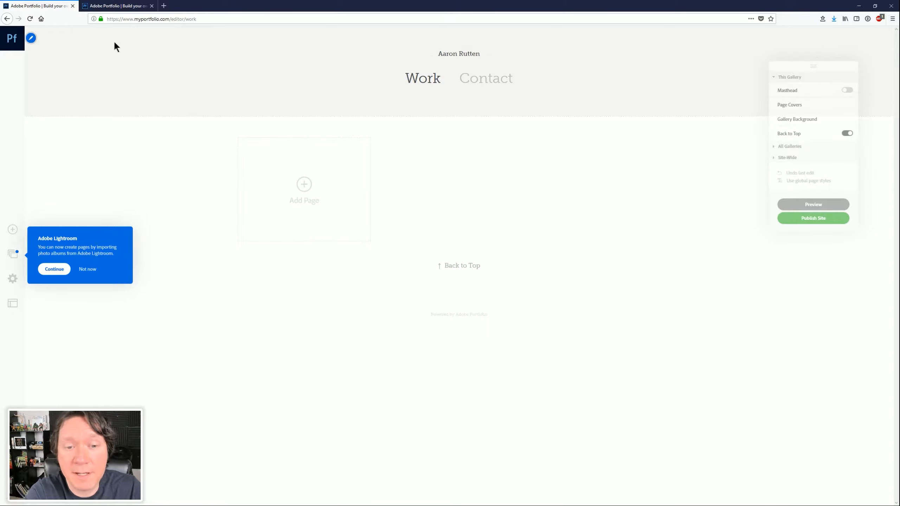
left_click(32, 54)
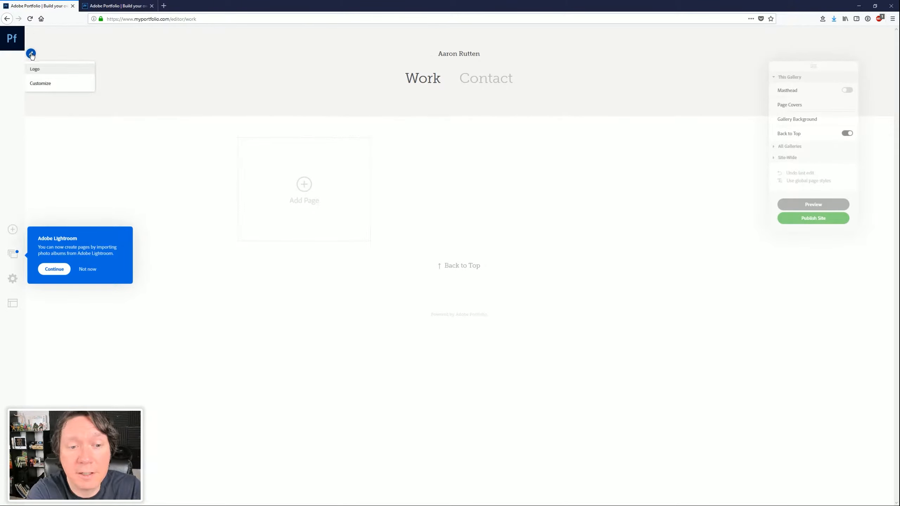
left_click(41, 85)
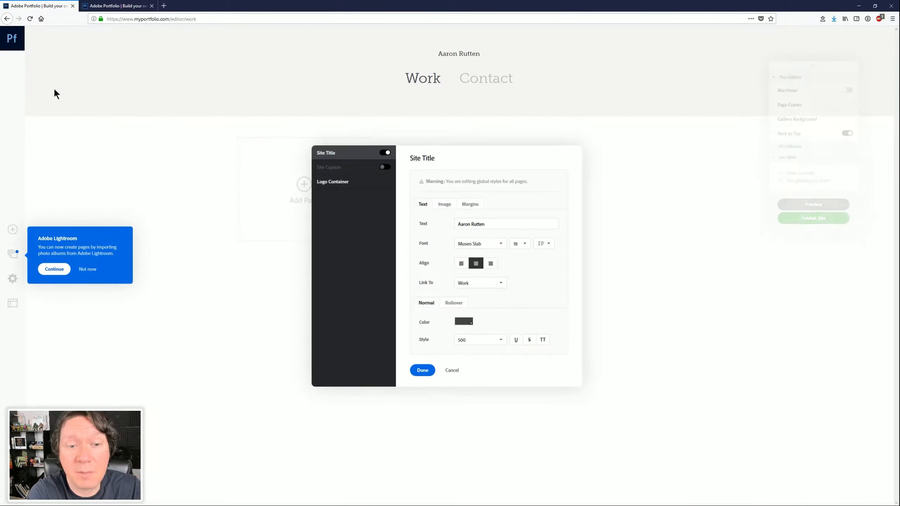
left_click(490, 222)
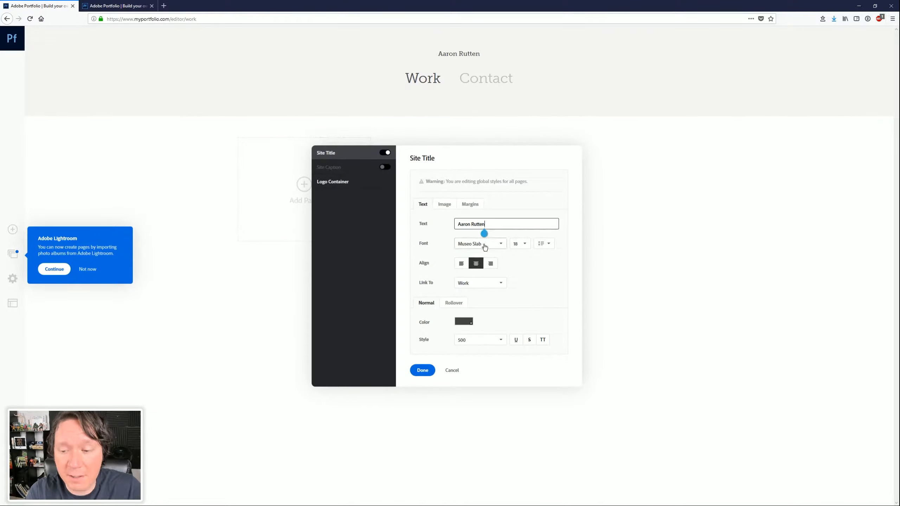
left_click(502, 244)
left_click(476, 301)
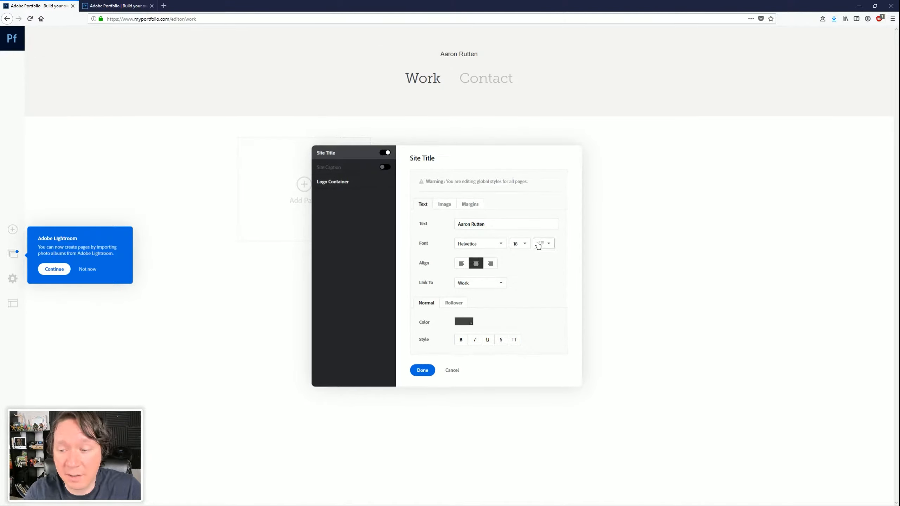
left_click(523, 244)
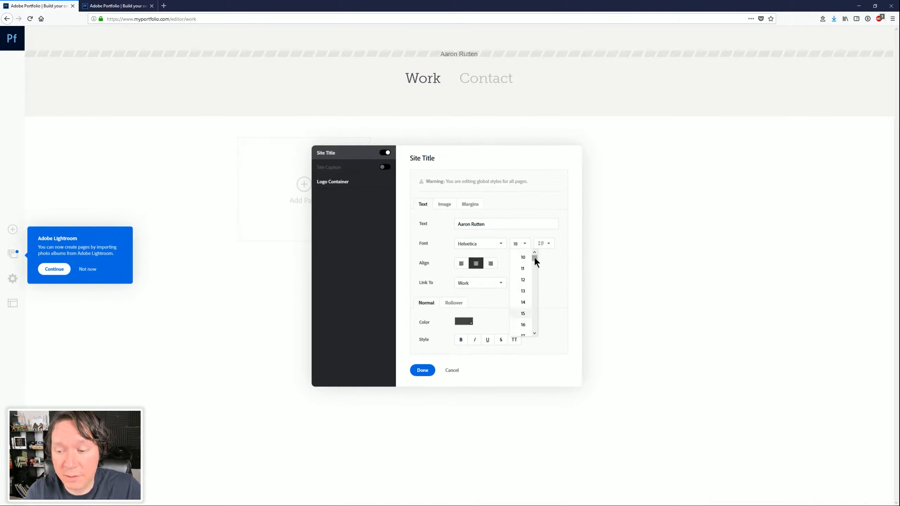
left_click_drag(533, 255, 532, 289)
left_click(522, 288)
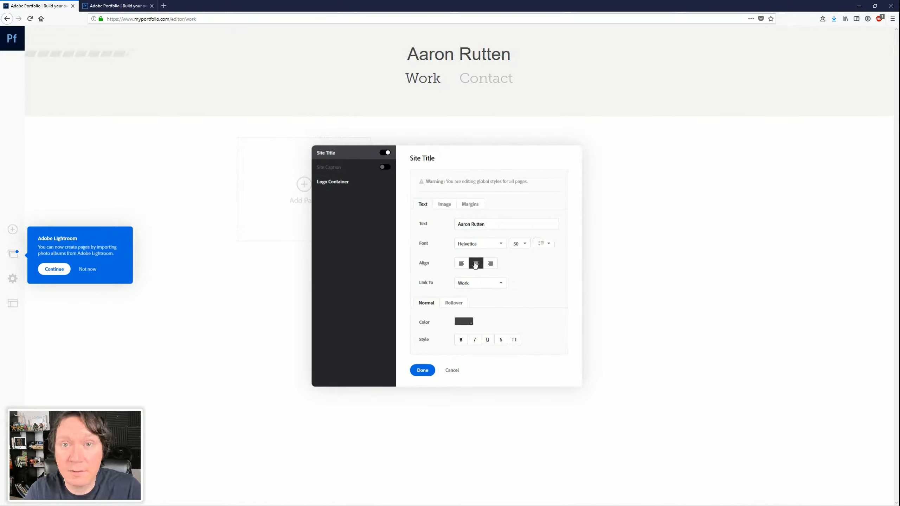
Try left and right alignment for the site title and restore it to centred, keeping its link to Work
left_click(461, 265)
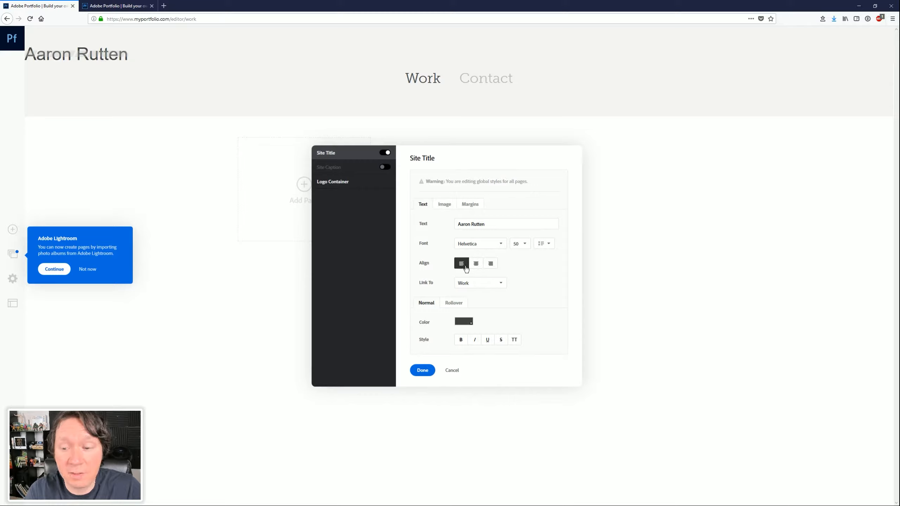
left_click(491, 265)
left_click(476, 266)
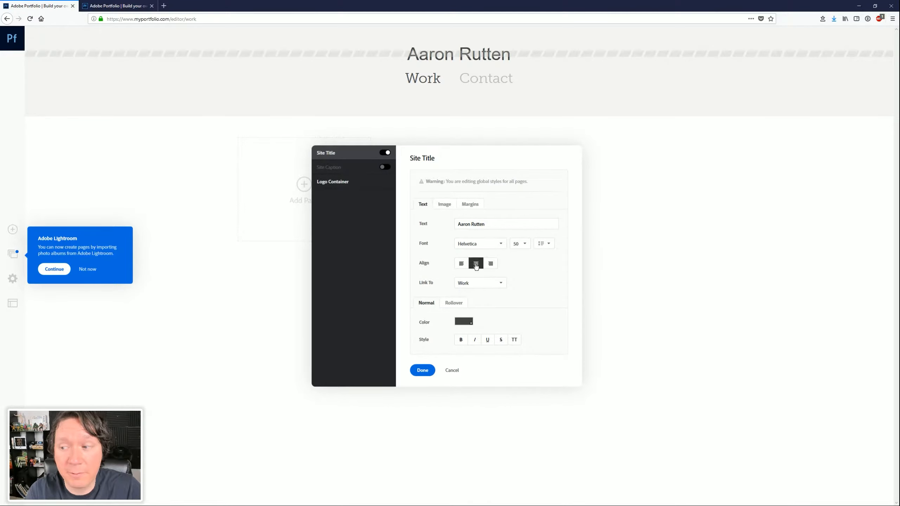
left_click(501, 284)
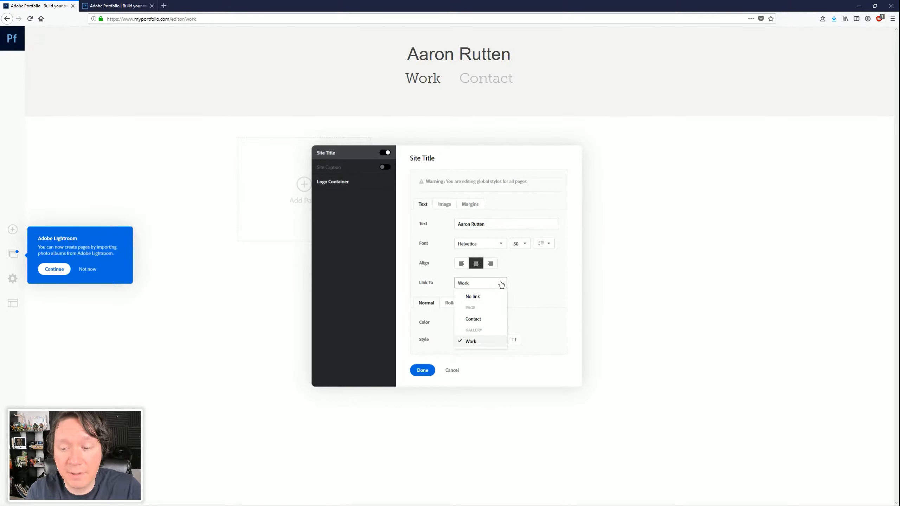
left_click(479, 298)
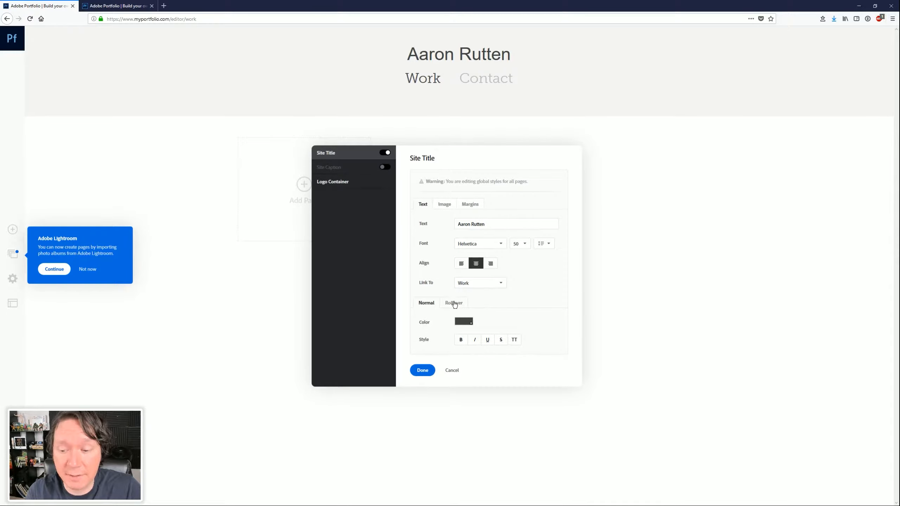
left_click(427, 304)
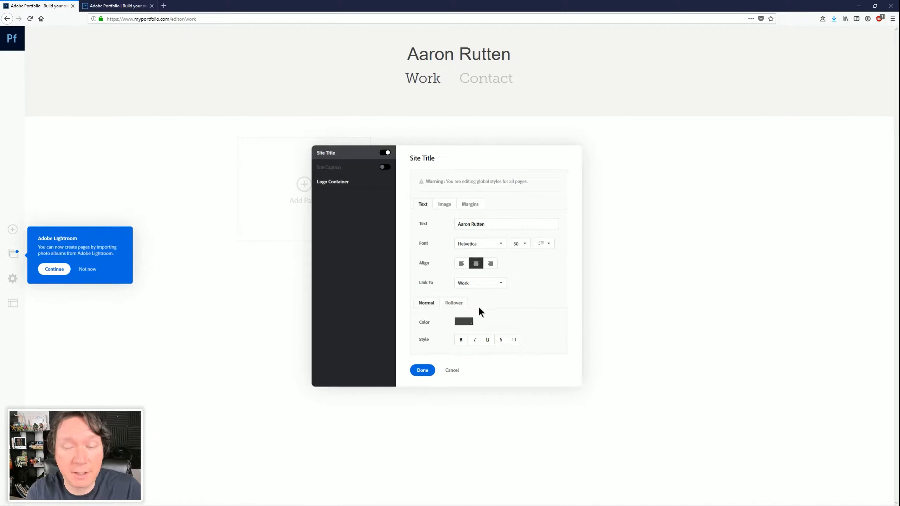
Replace the site title text with the uploaded ar-logo-web image and apply the change
left_click(444, 205)
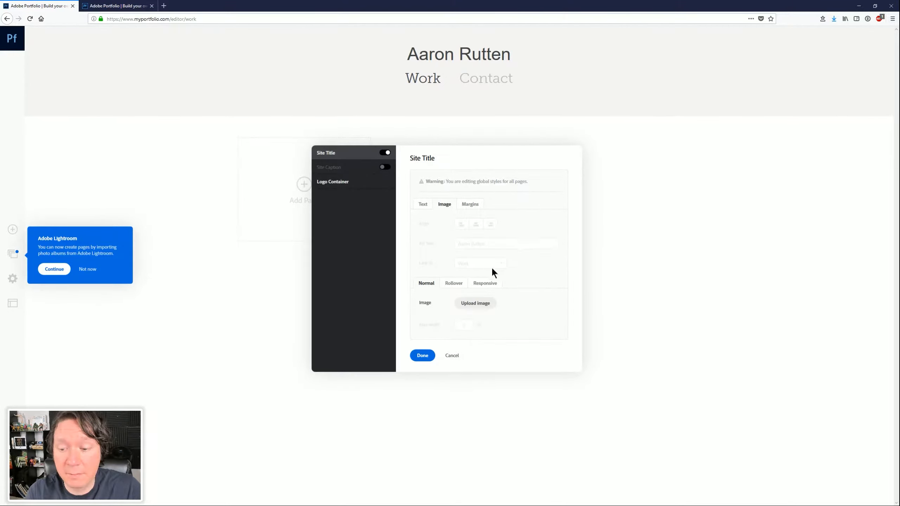
left_click(473, 302)
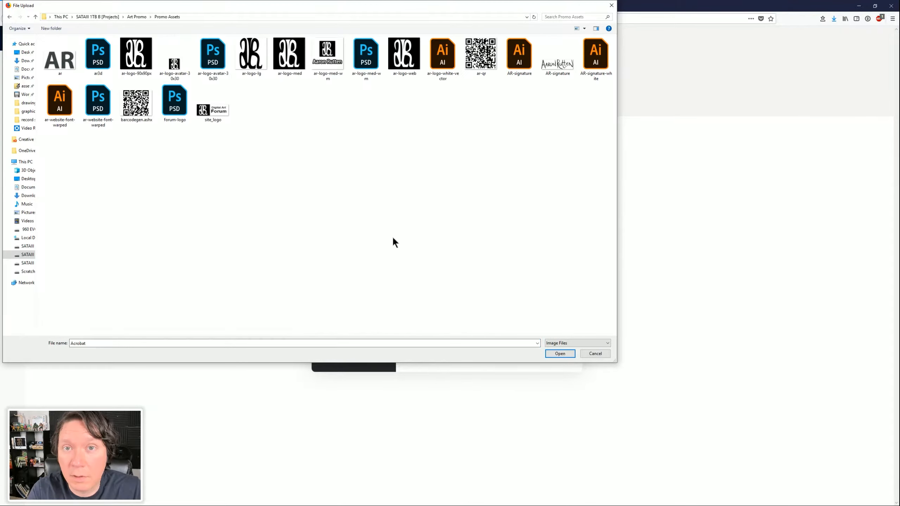
left_click(404, 53)
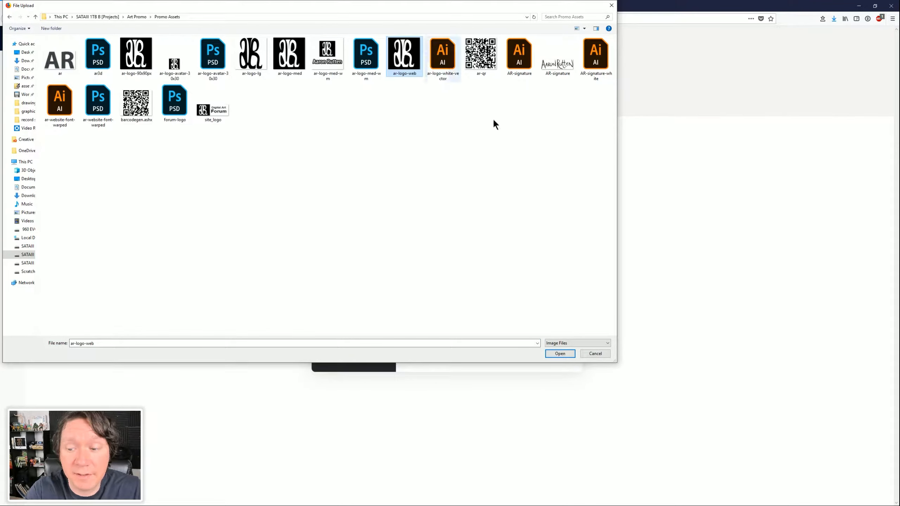
left_click(559, 352)
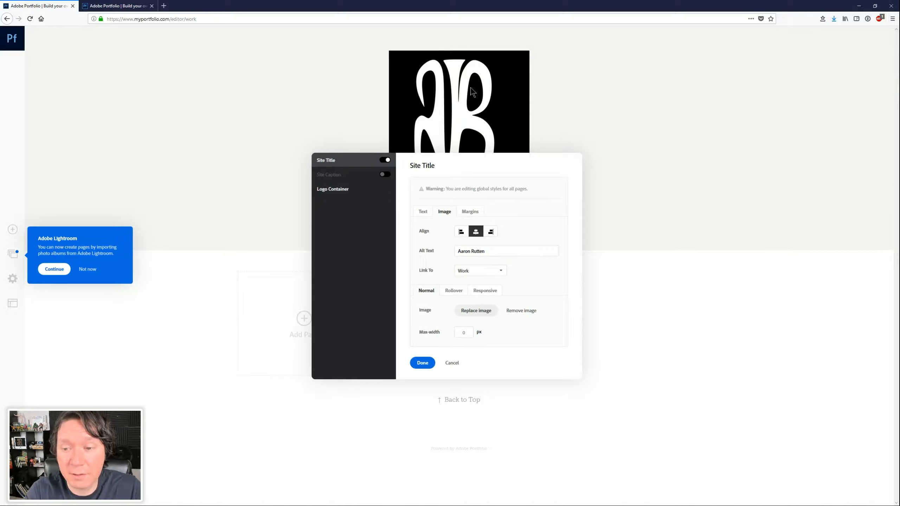
left_click(453, 292)
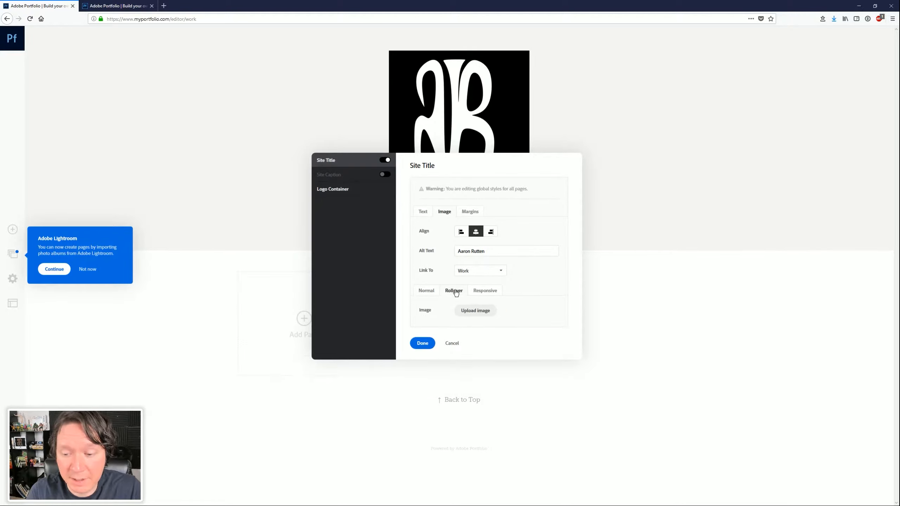
left_click(484, 291)
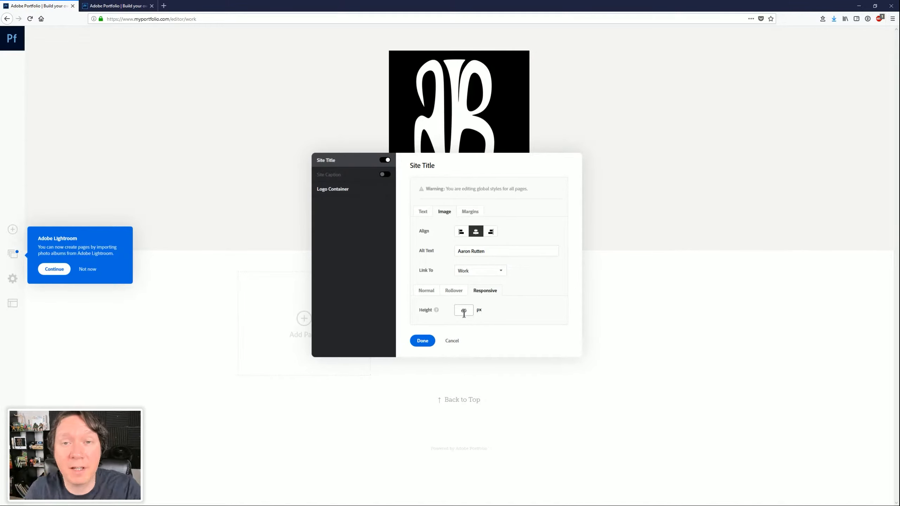
left_click(422, 341)
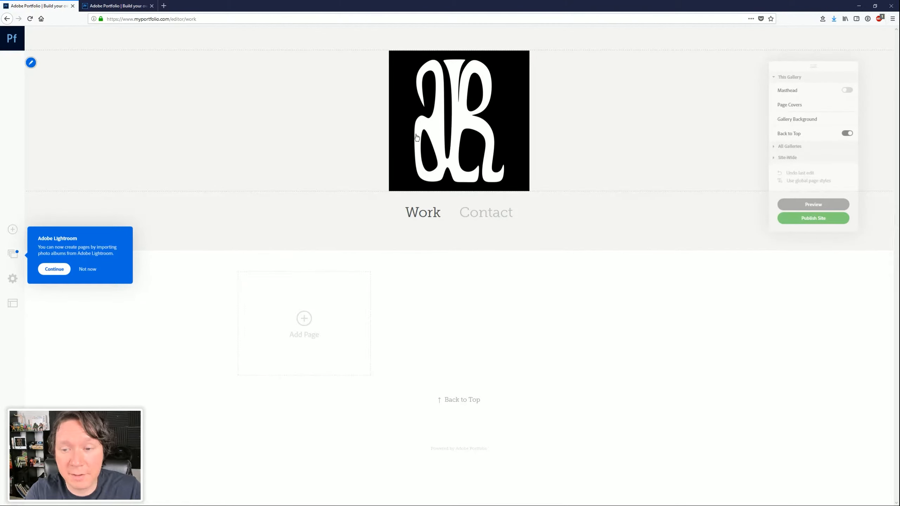
Customize the header logo image with a maximum width of 175 px and apply it
left_click(30, 62)
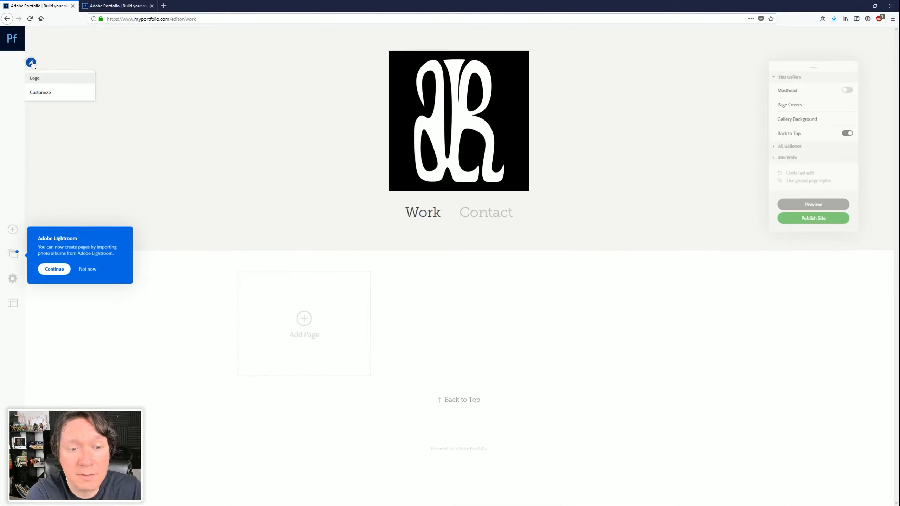
left_click(41, 93)
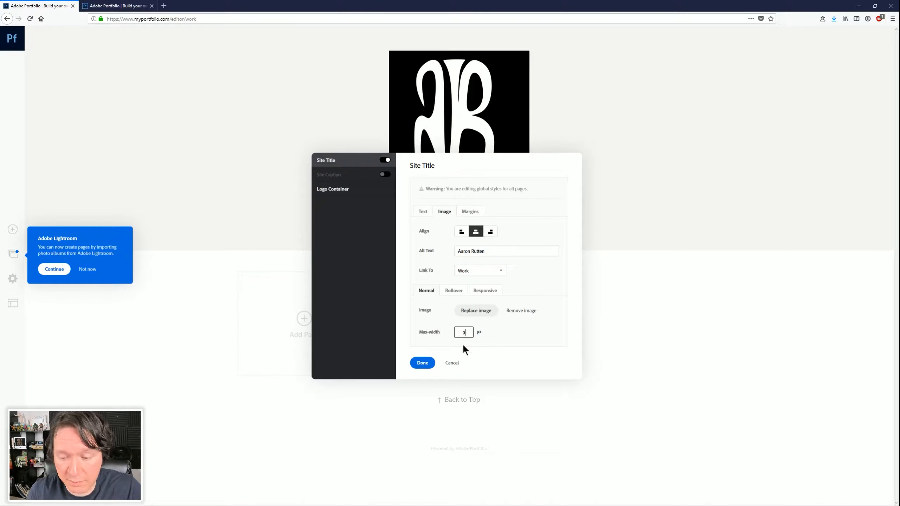
key("BackSpace")
type("25")
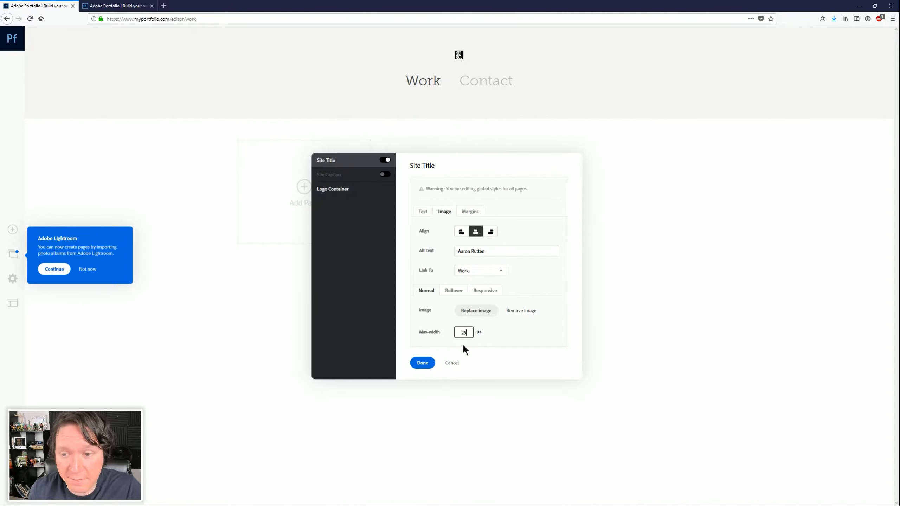
type("0")
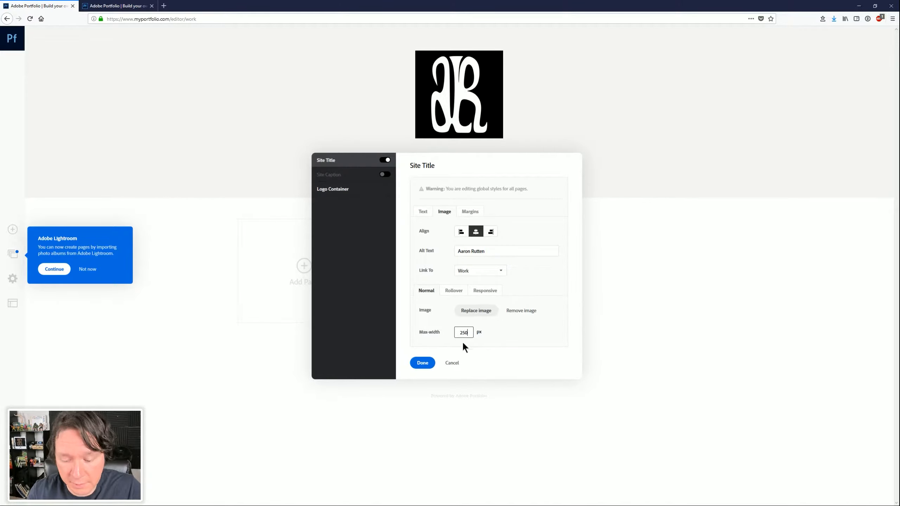
key("BackSpace")
key("BackSpace")
key("BackSpace")
type("175")
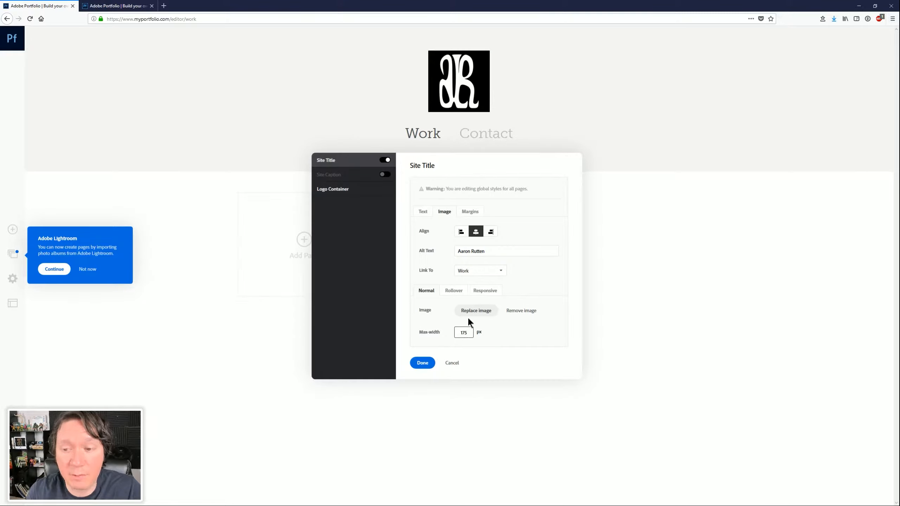
left_click(422, 363)
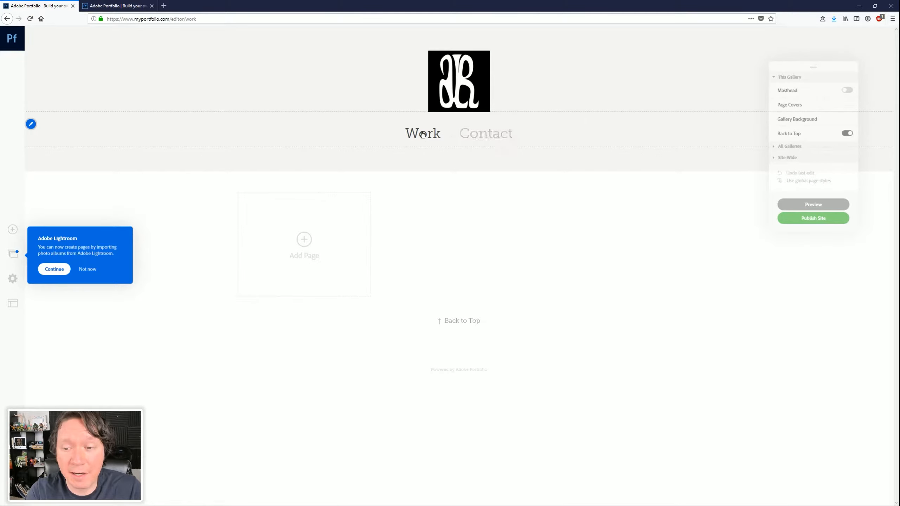
Try to rename the Work gallery to Artwork in the site's content manager
left_click(30, 123)
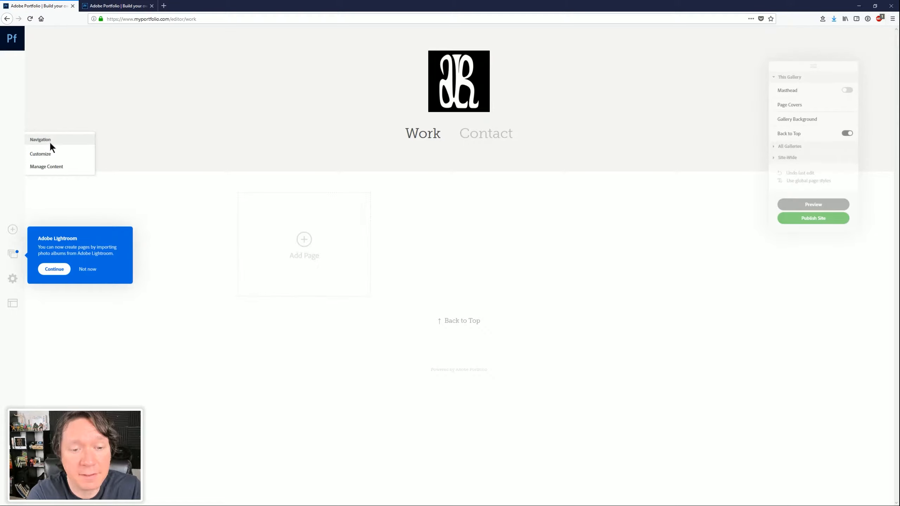
left_click(46, 167)
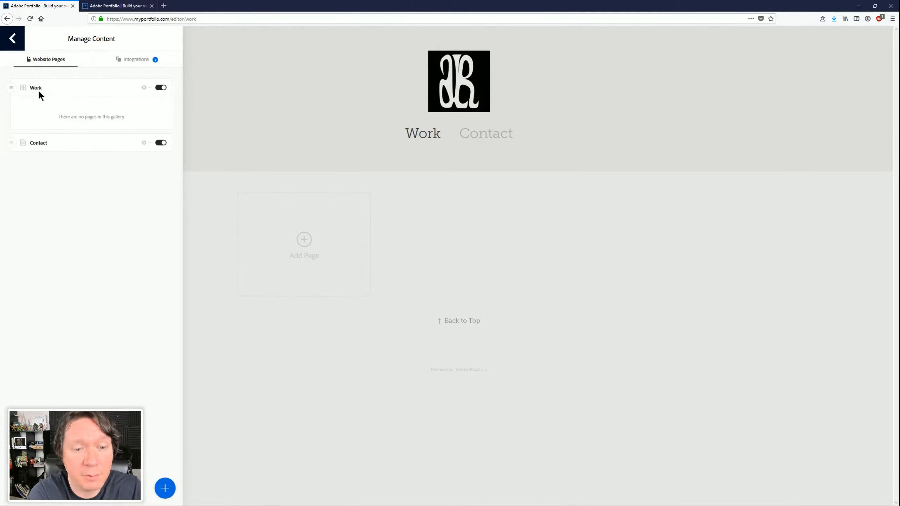
left_click(144, 87)
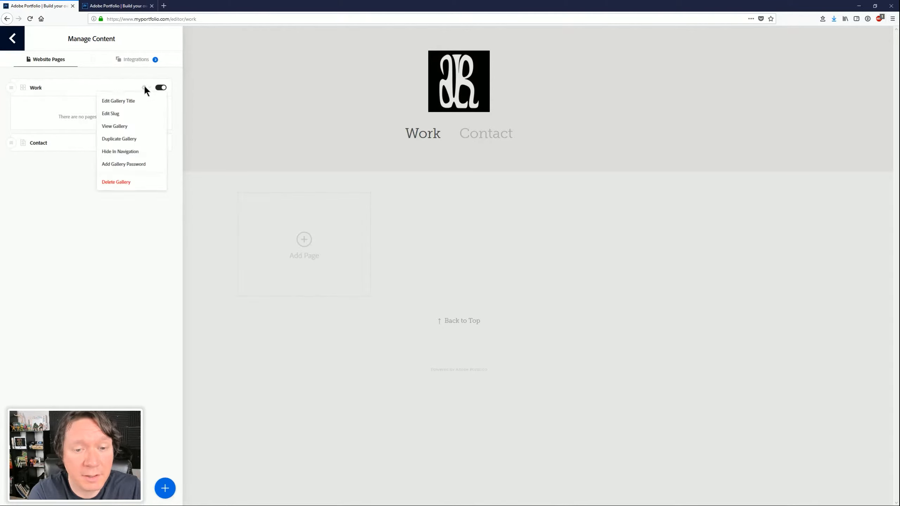
left_click(131, 103)
key("Home")
type("Art")
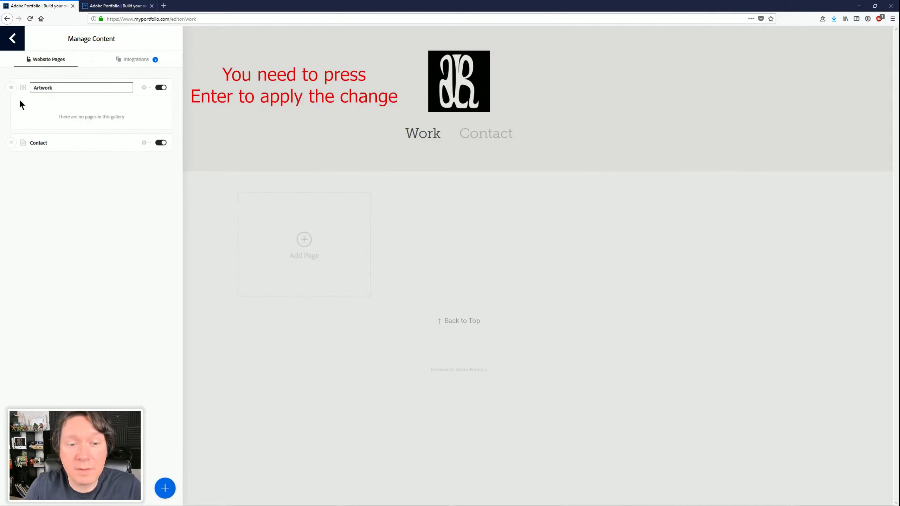
left_click(172, 83)
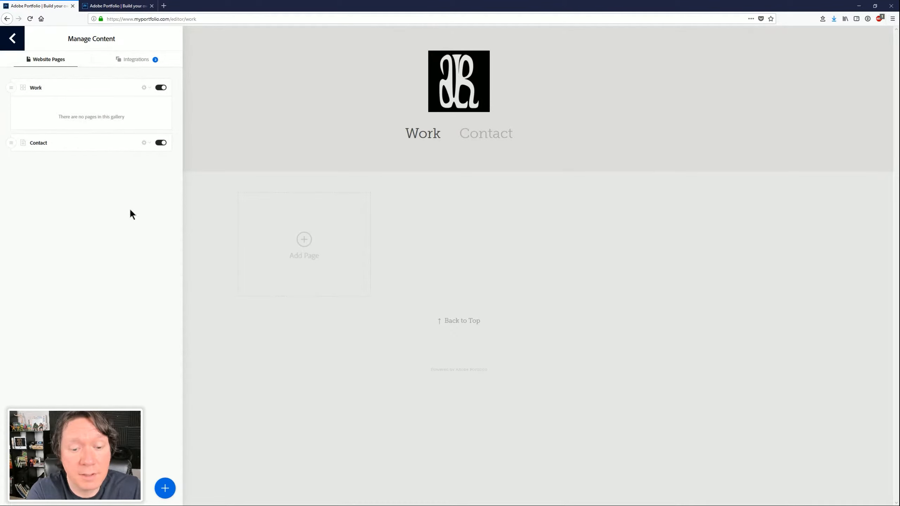
Add a navigation link titled YouTube Channel that leads to the channel's web address and opens in a new window
left_click(165, 481)
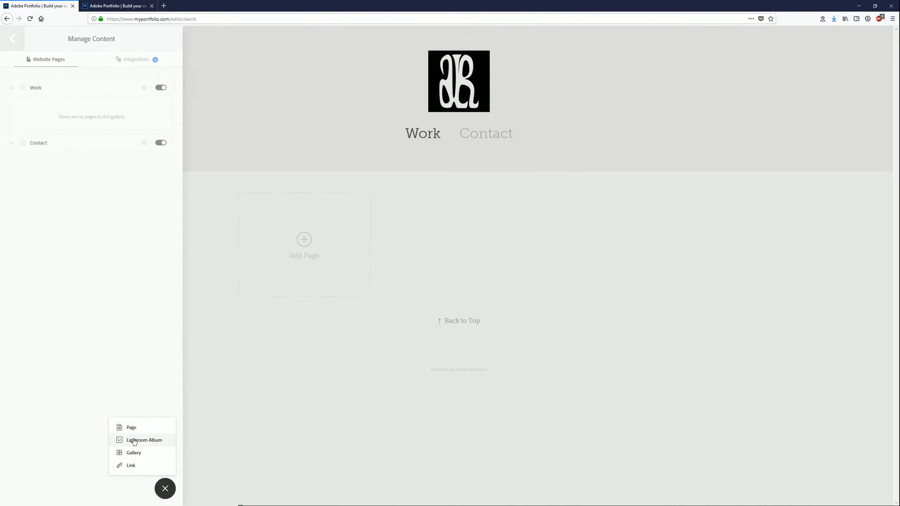
left_click(131, 465)
type("YouTube Channel")
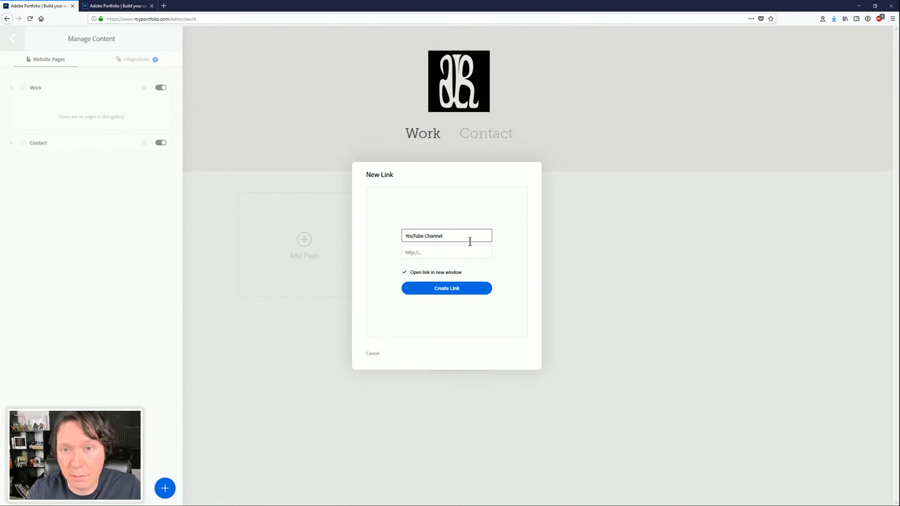
left_click(441, 251)
type("http://www.youtube.com/aaronrutten")
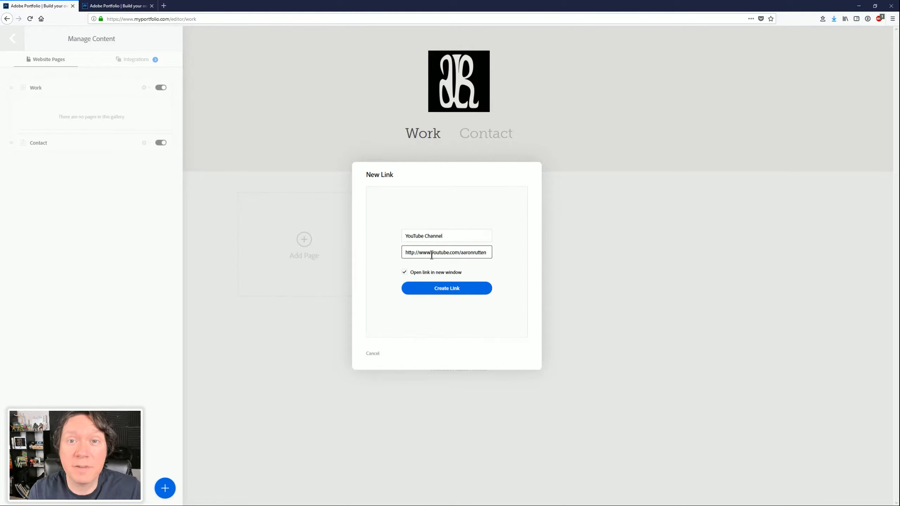
left_click(404, 272)
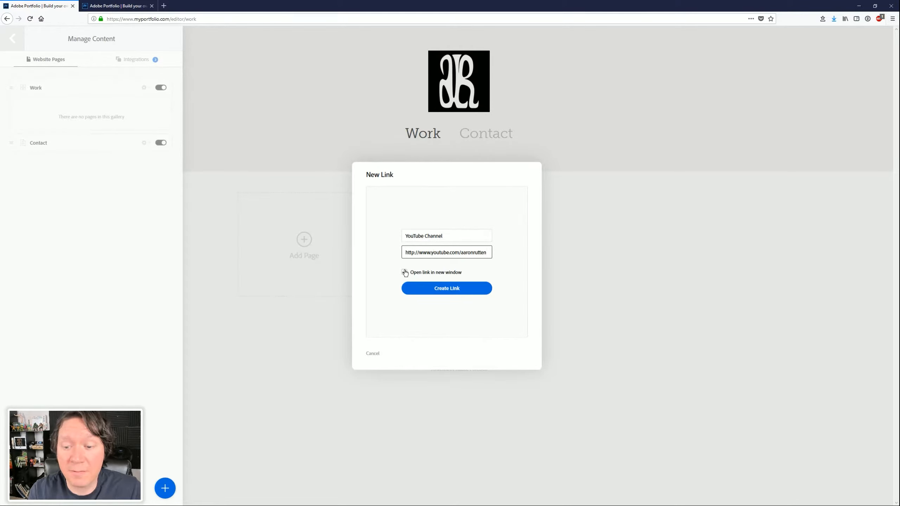
left_click(404, 272)
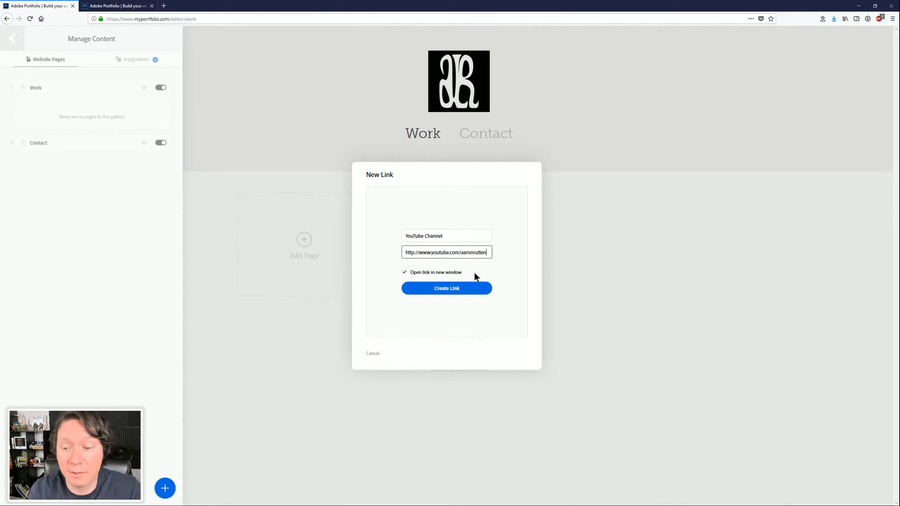
left_click(474, 286)
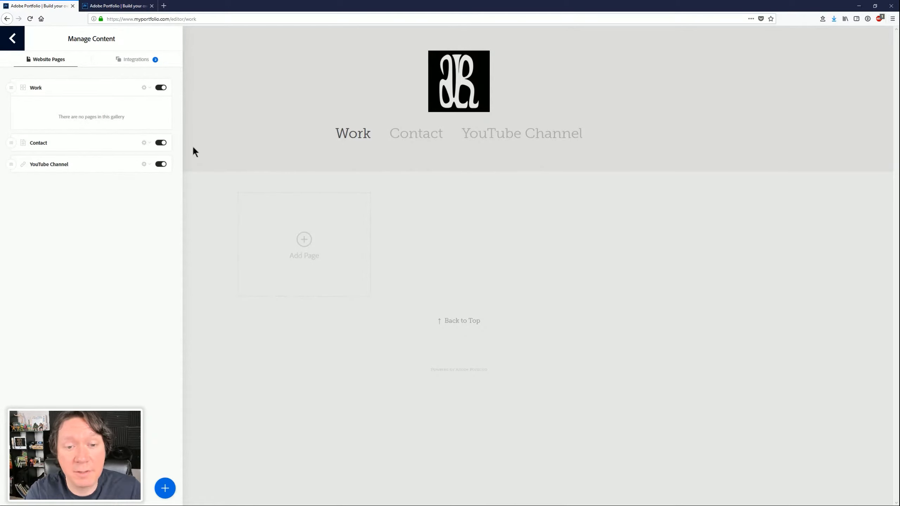
left_click(12, 38)
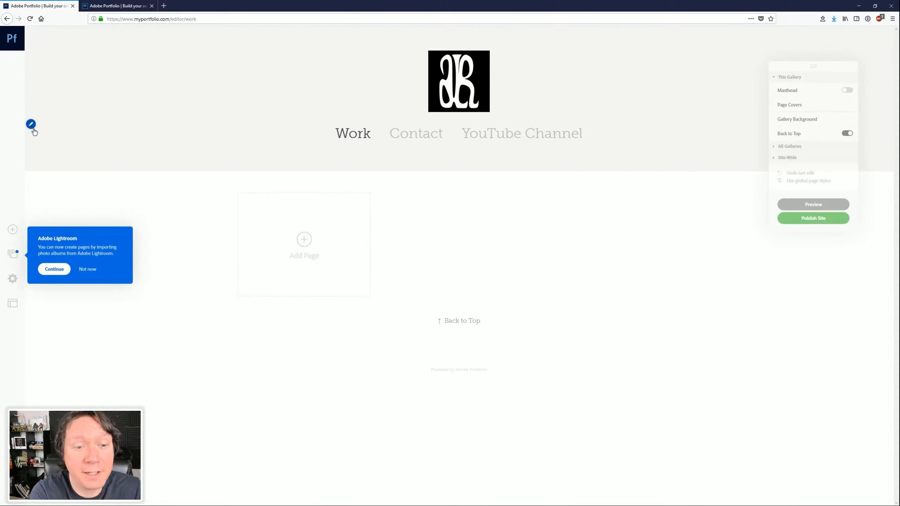
Customize the navigation container with a width of 73.5 % and a top margin of 22 px
left_click(31, 125)
left_click(47, 157)
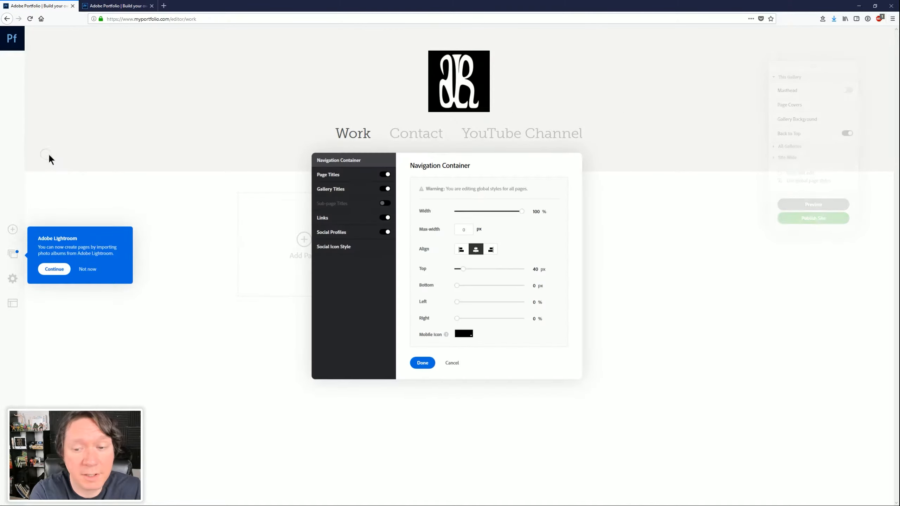
mouse_move(494, 213)
left_mouse_down()
mouse_move(459, 212)
mouse_move(503, 211)
left_mouse_up()
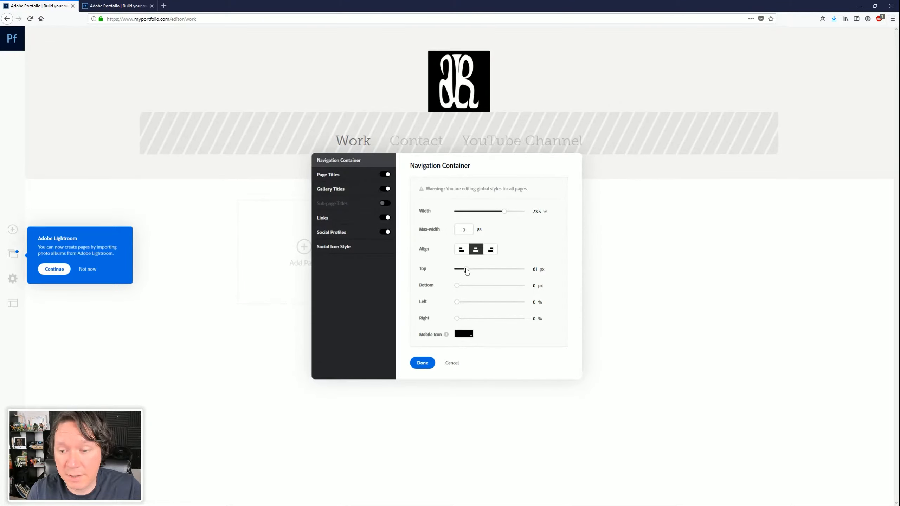
left_click_drag(464, 271, 460, 270)
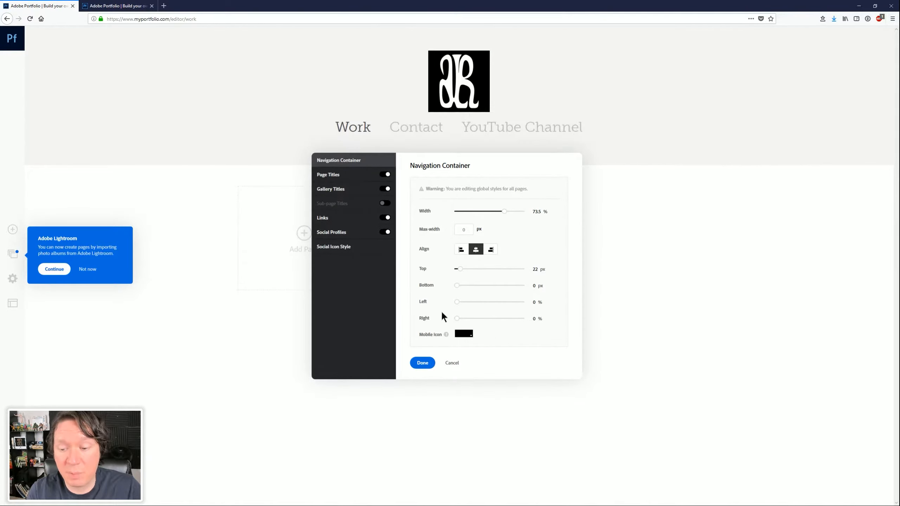
left_click(459, 335)
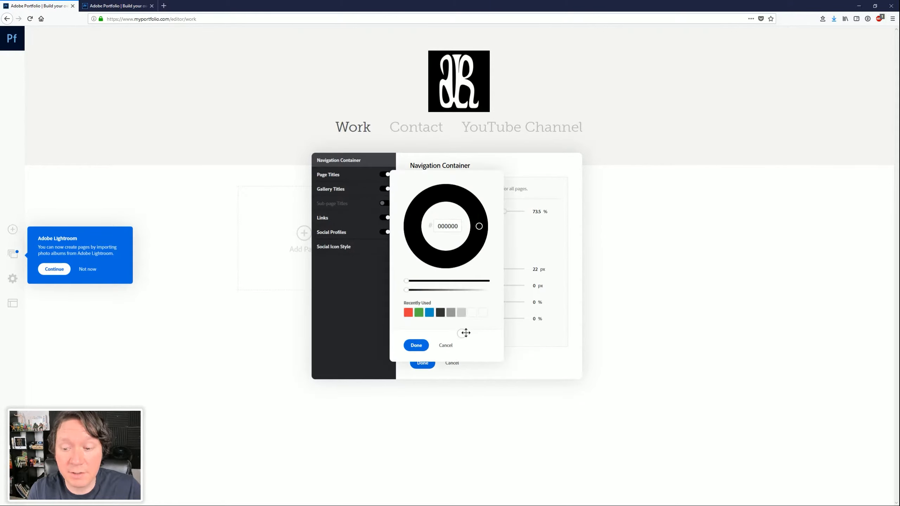
left_click(518, 335)
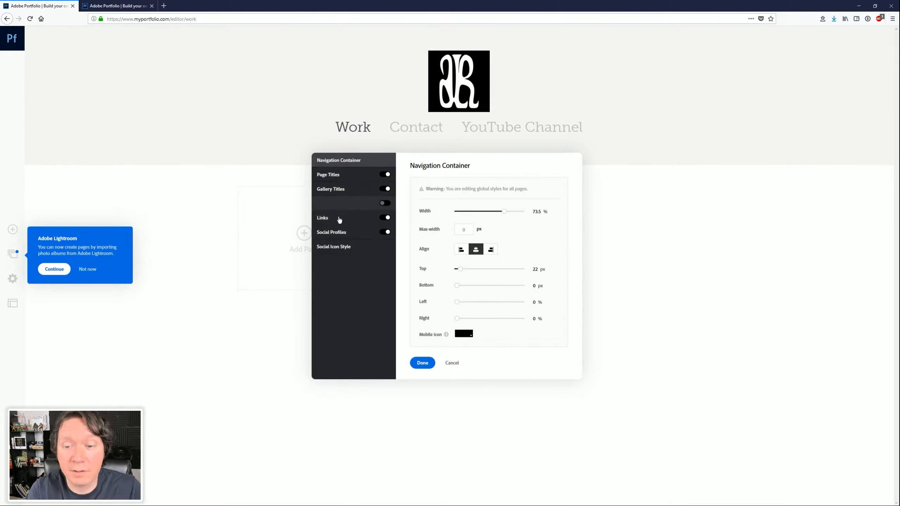
left_click(424, 366)
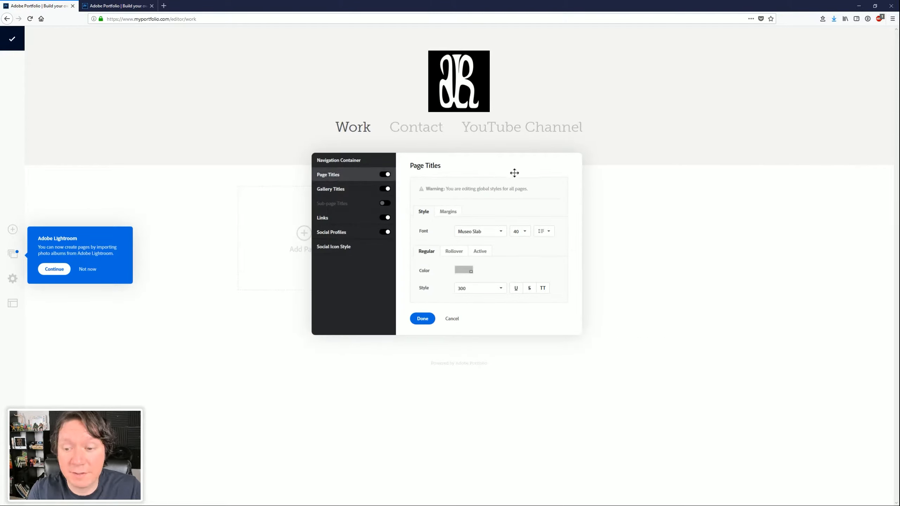
Set the navigation's page titles to the Helvetica font at size 28
left_click(500, 232)
left_click(481, 289)
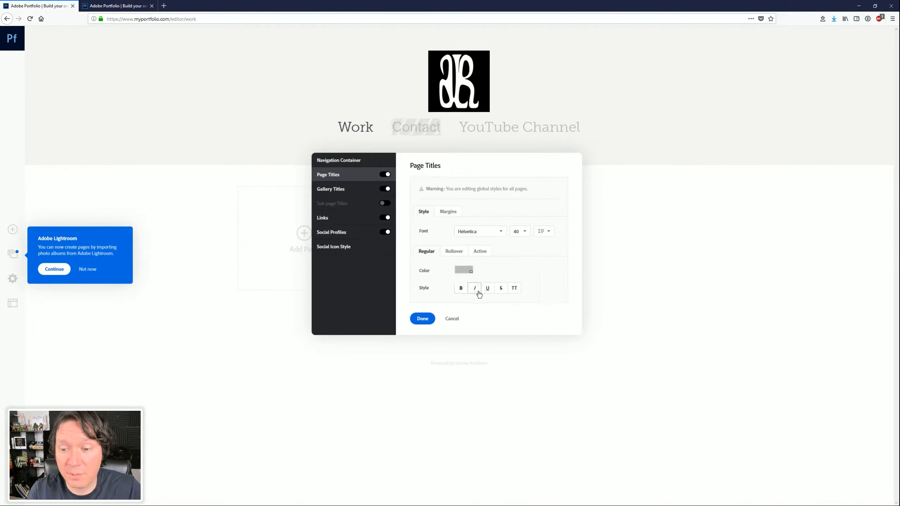
left_click(525, 231)
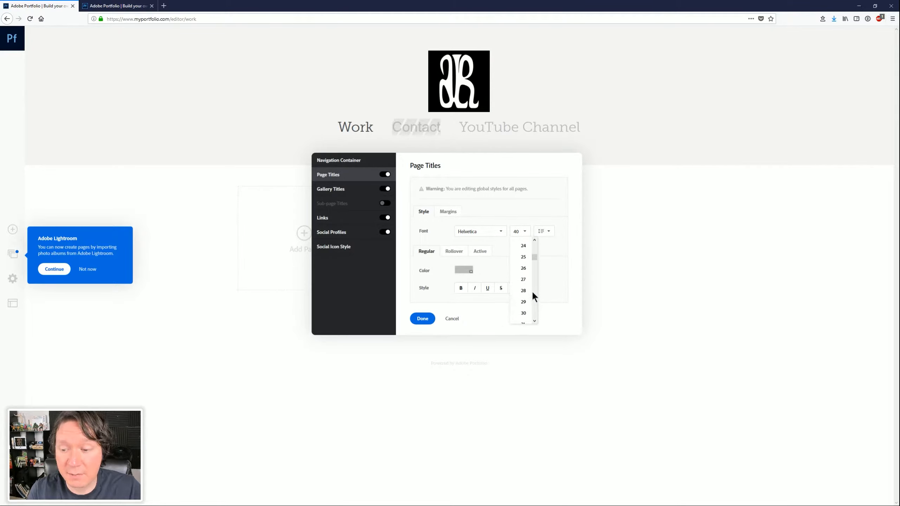
left_click(523, 291)
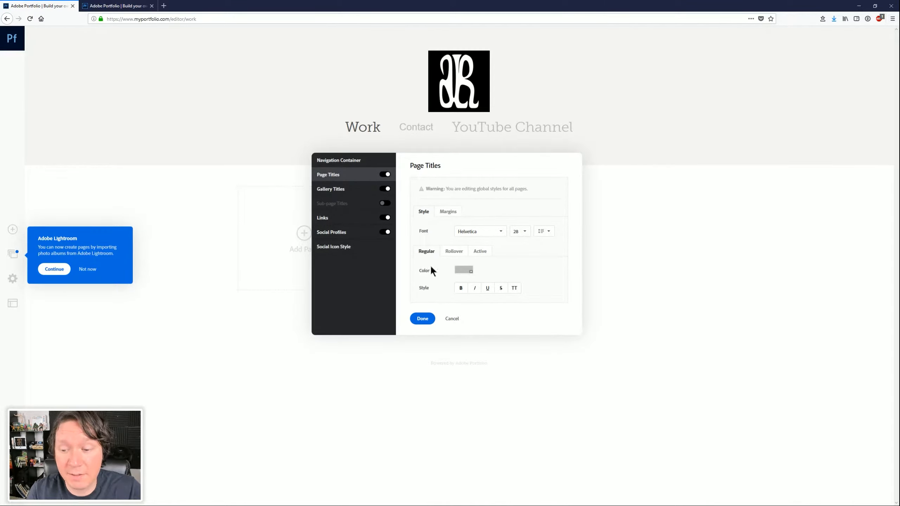
Set the navigation's gallery titles to the Helvetica font at size 28
left_click(339, 190)
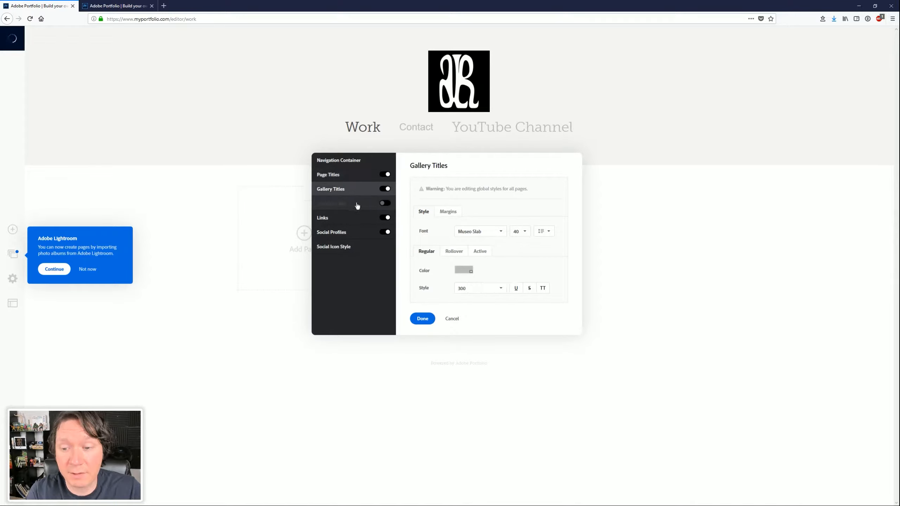
left_click(494, 231)
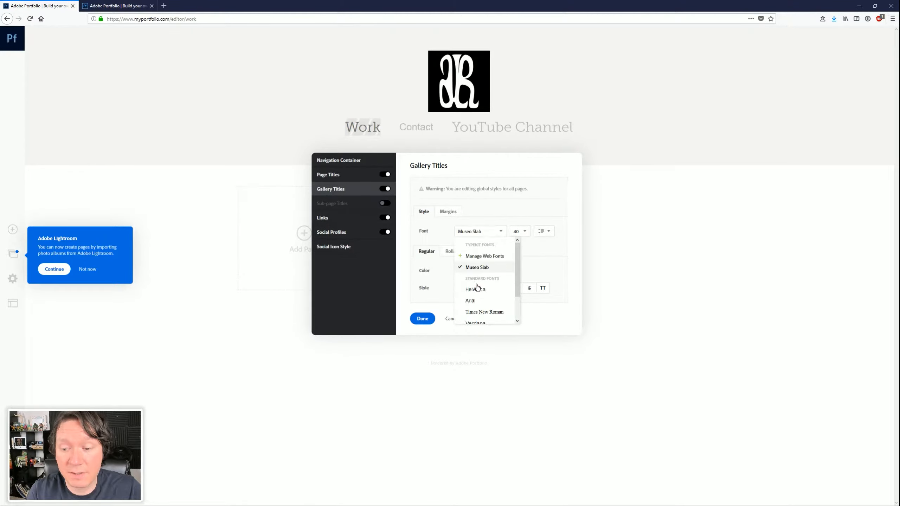
left_click(476, 289)
left_click(518, 231)
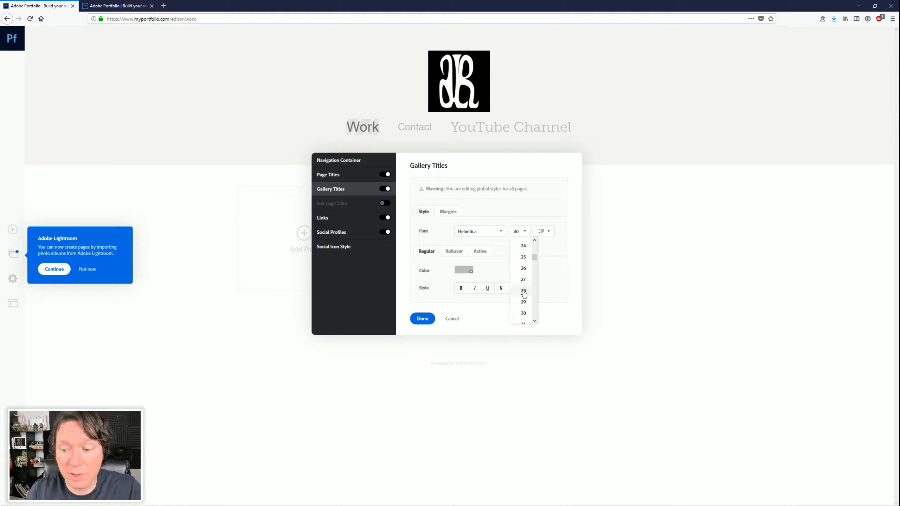
left_click(523, 292)
Set the navigation links to Helvetica at size 28, check their rollover style, and apply the navigation changes
left_click(340, 218)
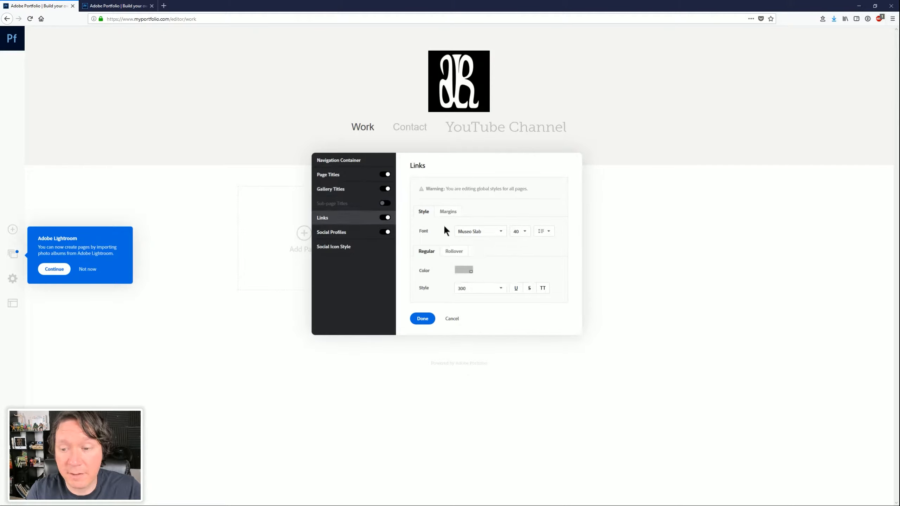
left_click(488, 231)
left_click(477, 288)
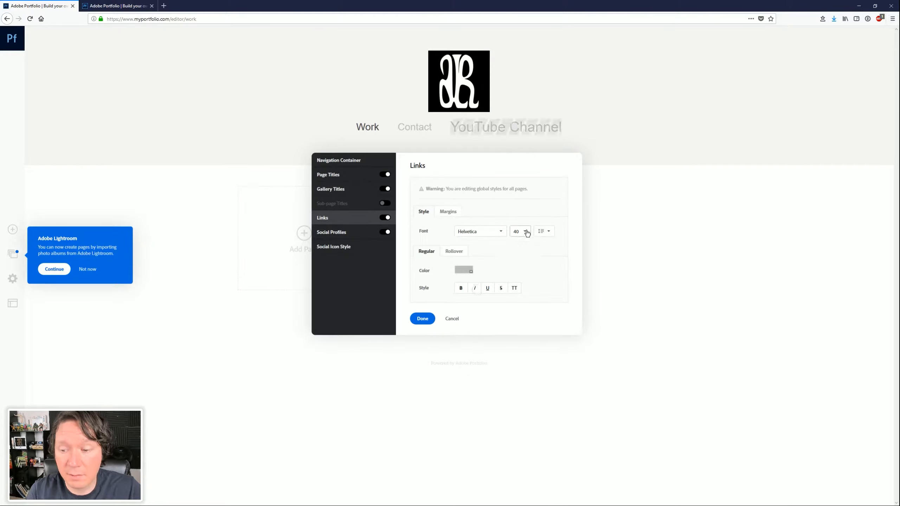
left_click(527, 232)
left_click(521, 291)
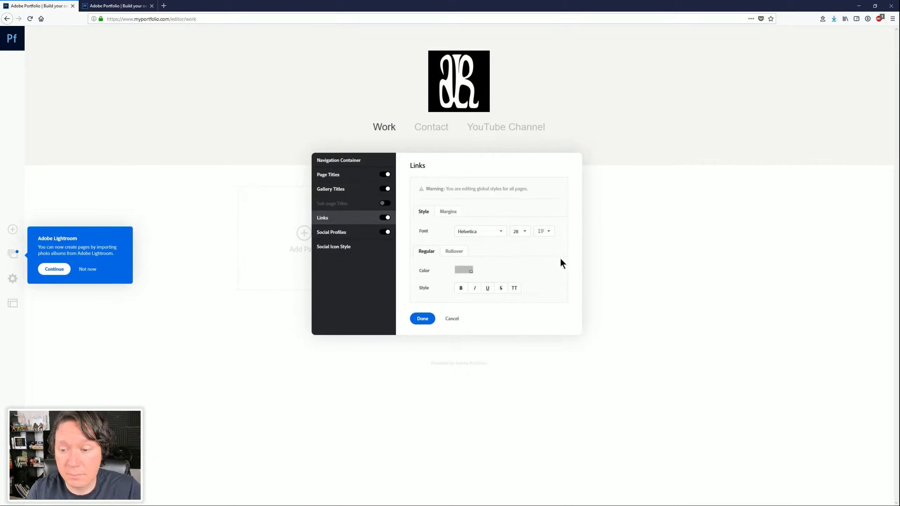
left_click(455, 252)
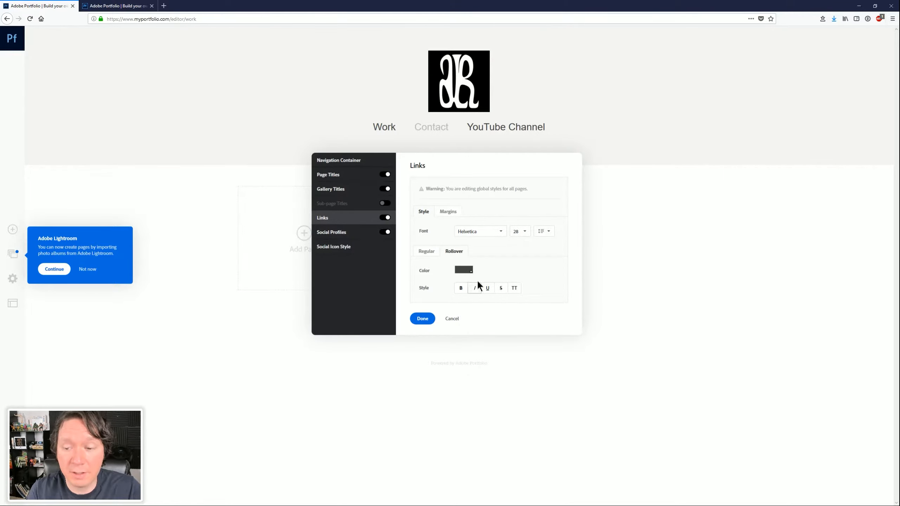
left_click(423, 319)
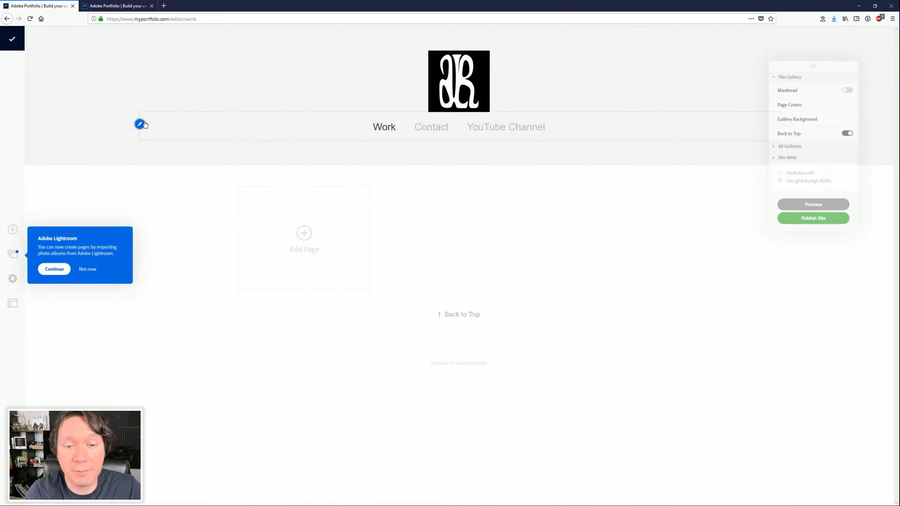
Rename the Work gallery to Artwork and return to the page editor
left_click(144, 124)
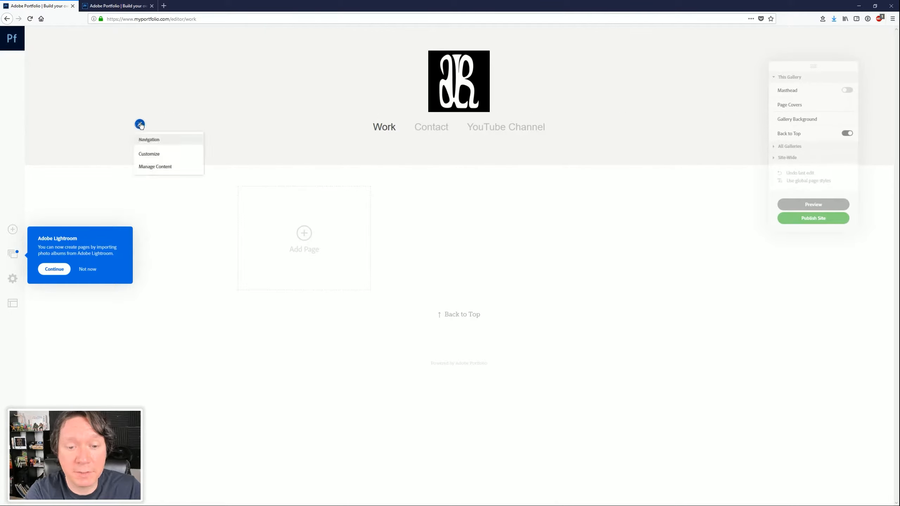
left_click(154, 167)
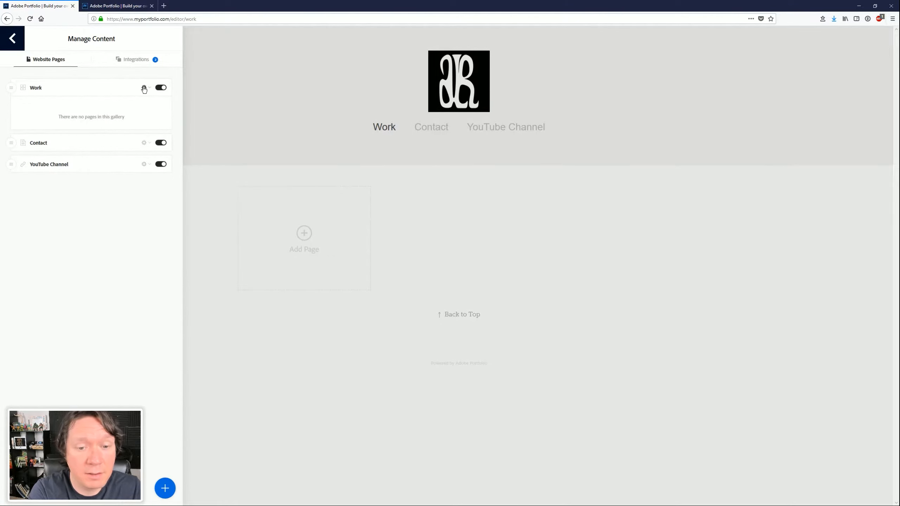
left_click(144, 87)
left_click(126, 102)
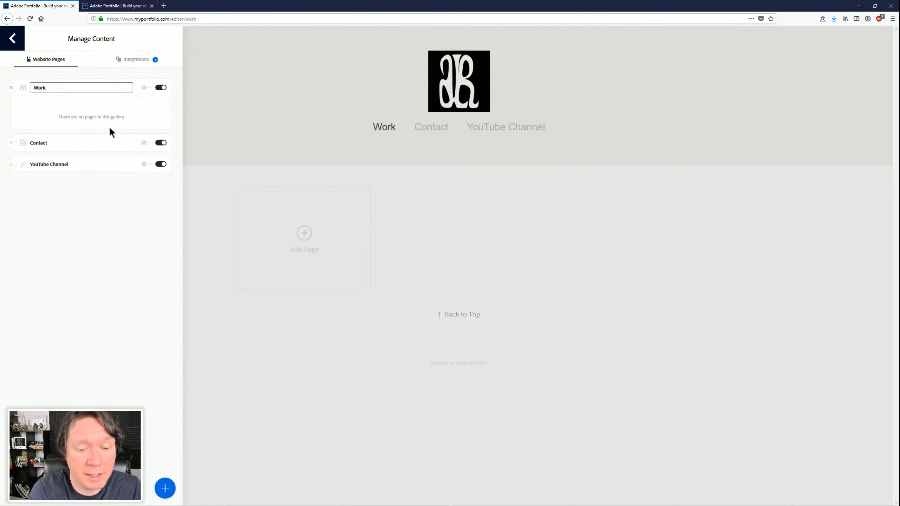
key("BackSpace")
key("BackSpace")
key("BackSpace")
key("BackSpace")
type("Artwork")
key("Return")
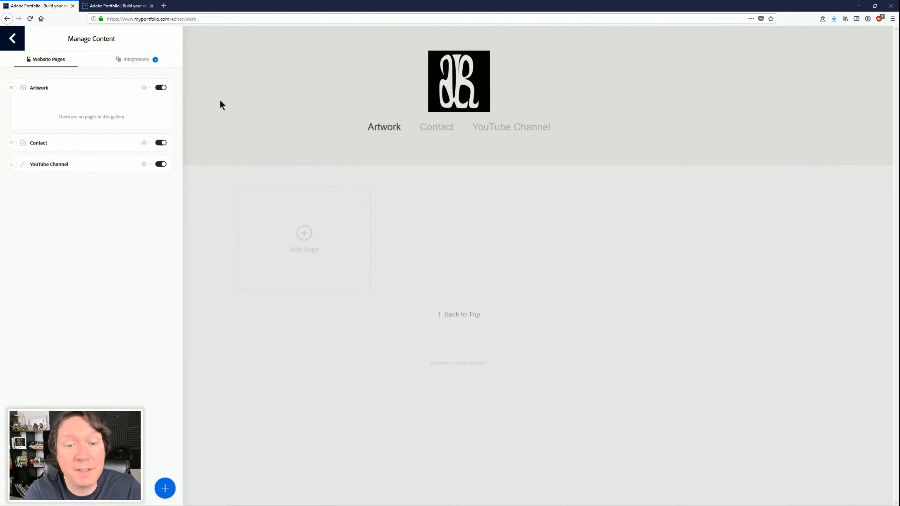
left_click(219, 111)
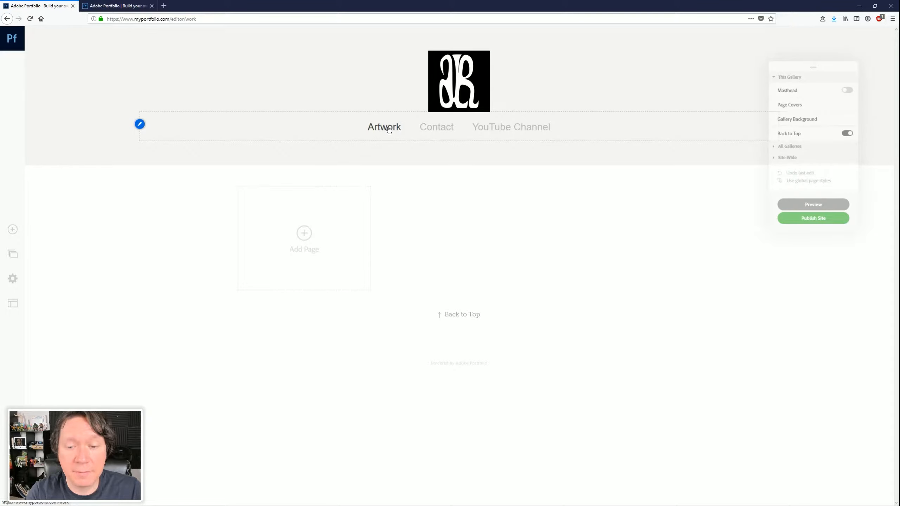
Create a page titled "2017 Artwork" with the Artwork gallery as its destination
left_click(305, 235)
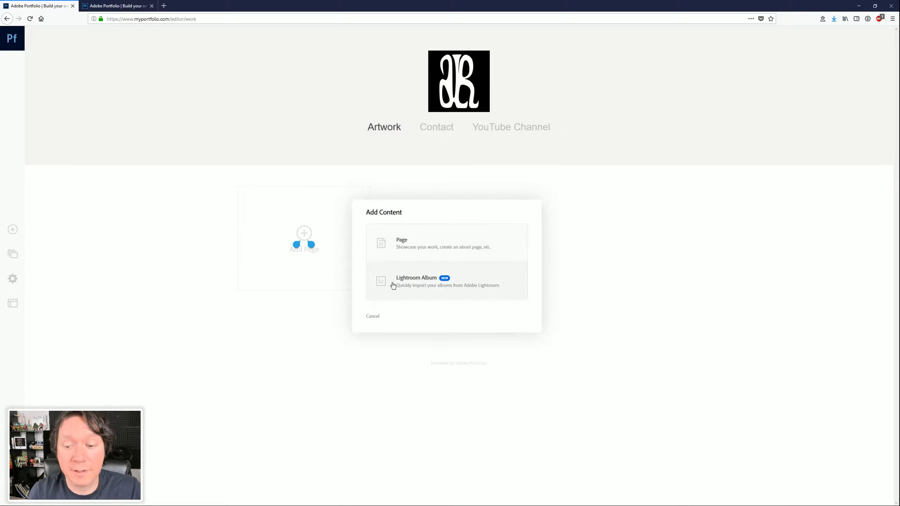
left_click(422, 241)
type("2017 Artwork")
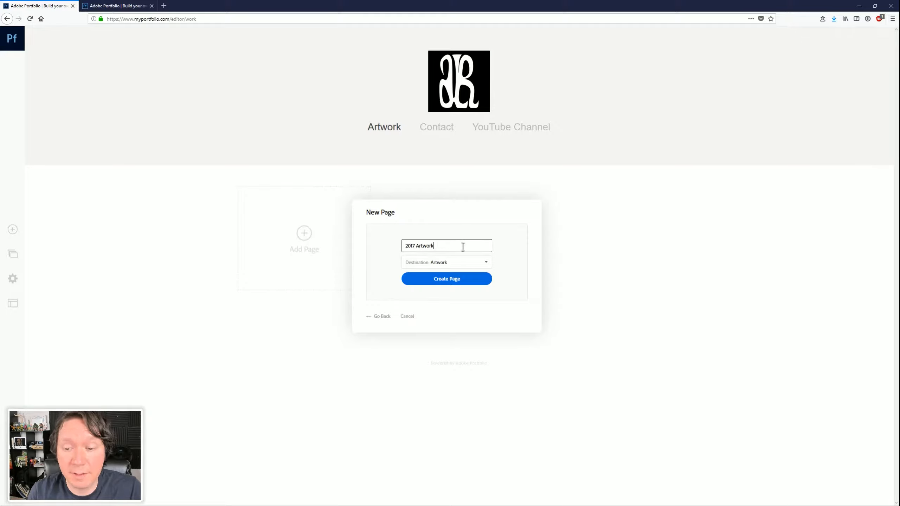
left_click(467, 263)
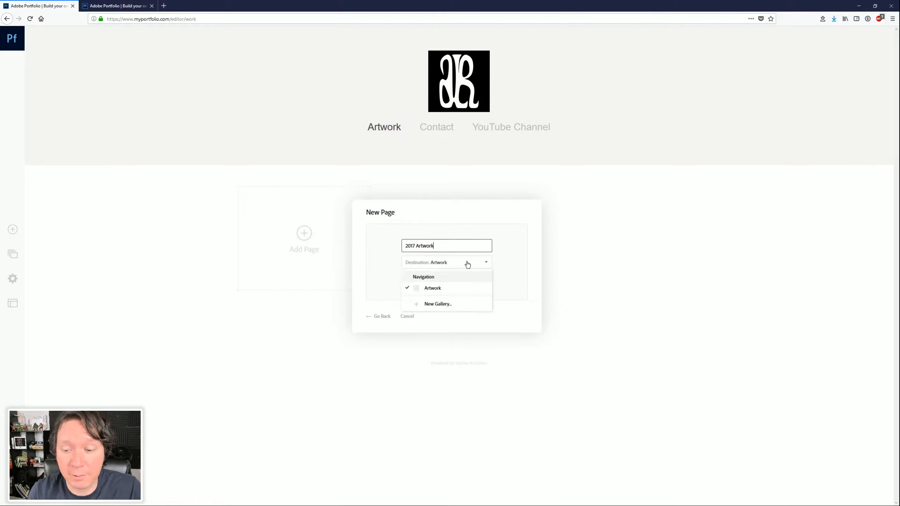
left_click(426, 289)
left_click(447, 278)
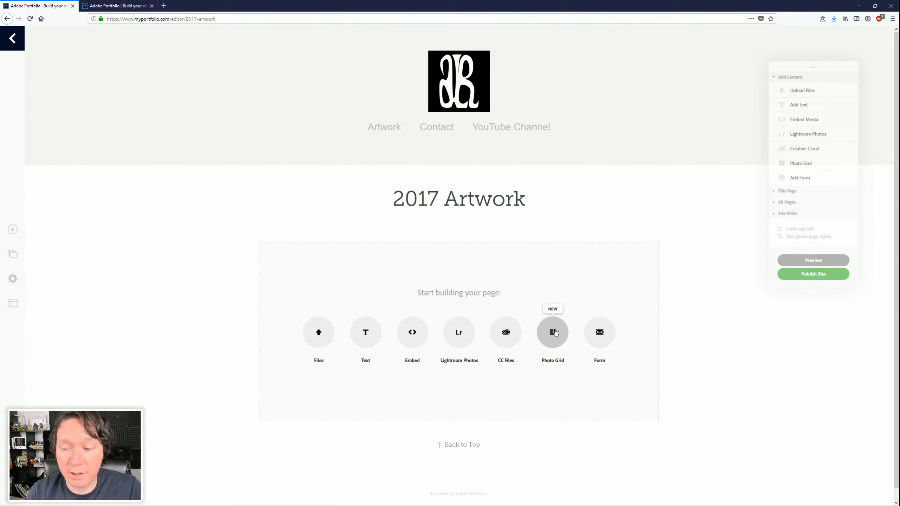
Insert a photo grid with the 3bubble, 12apple, 14marble, 18star, 34seashell, 37eye and egg images, and inspect its options for adding more photos
left_click(552, 332)
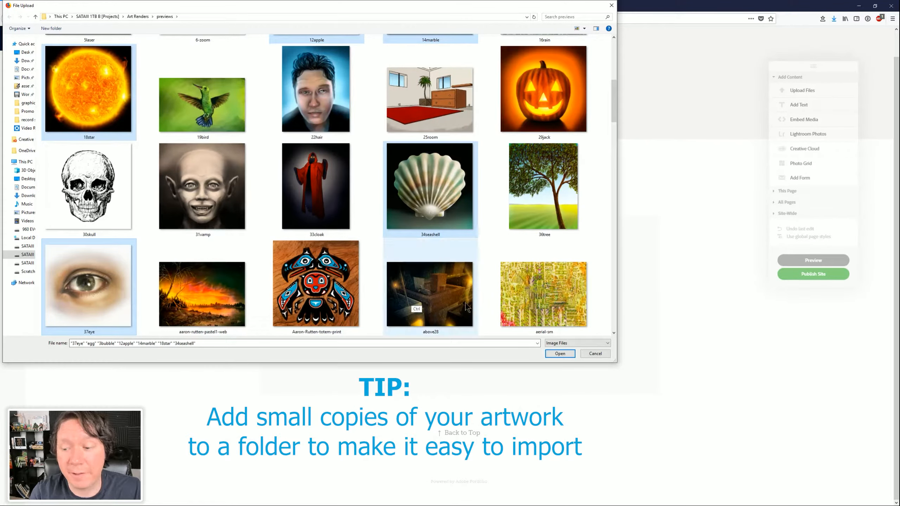
left_click(560, 353)
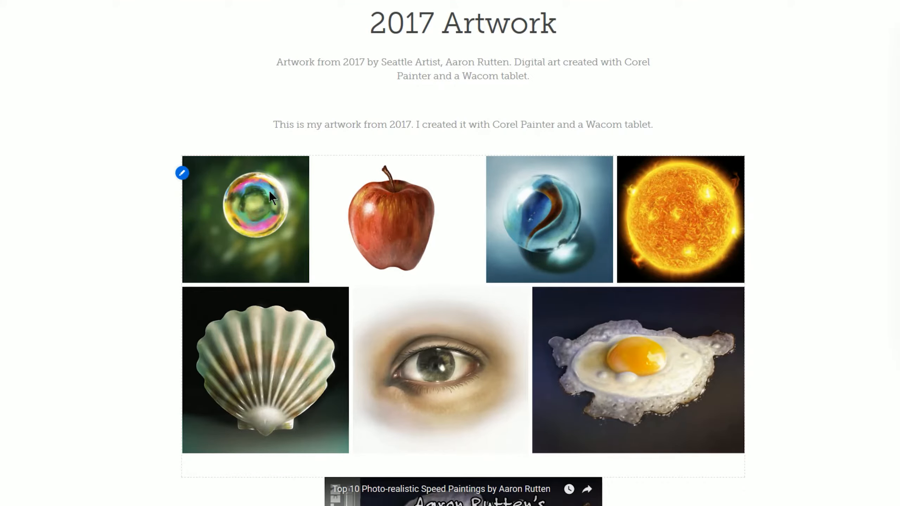
left_click(182, 173)
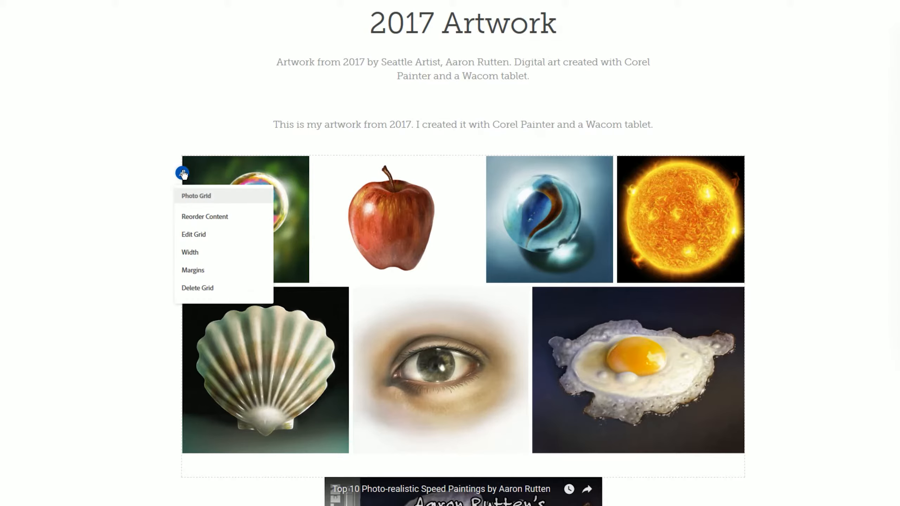
left_click(194, 235)
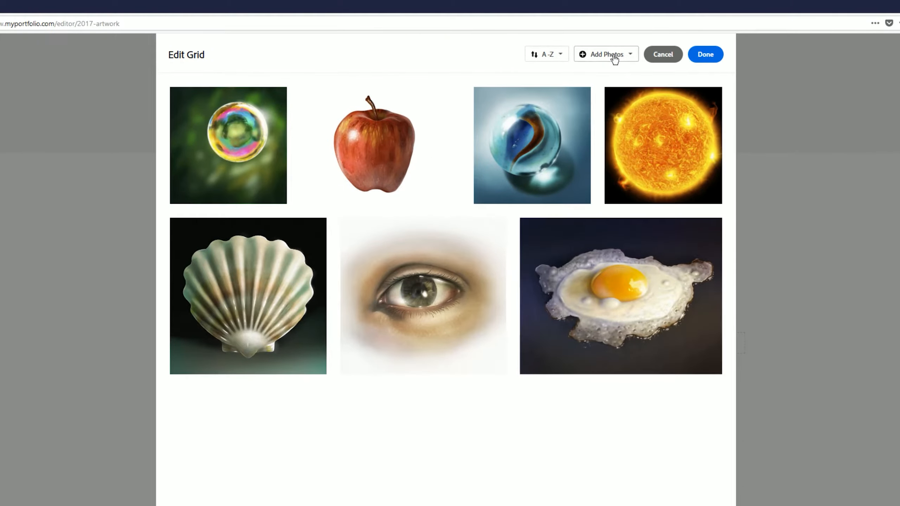
left_click(612, 55)
mouse_move(274, 100)
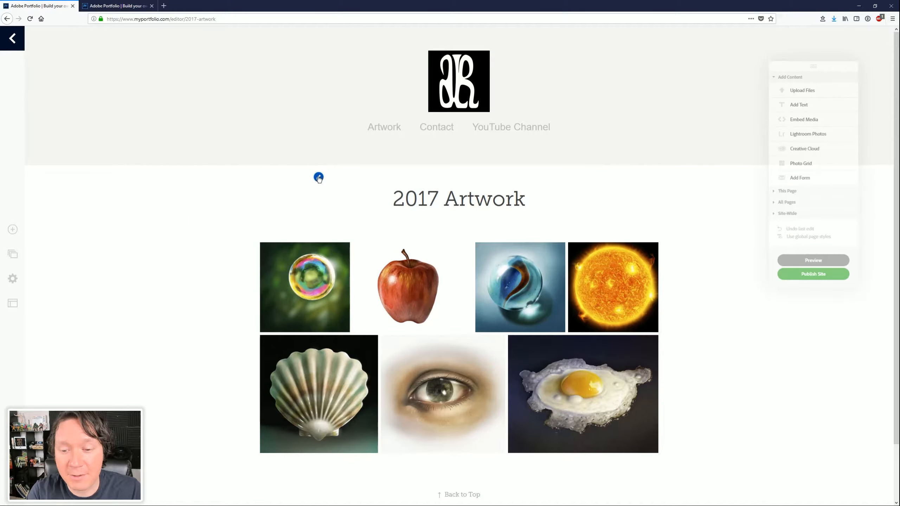
Open the customization of the 2017 Artwork page header and try a header width of 38.5%
left_click(319, 178)
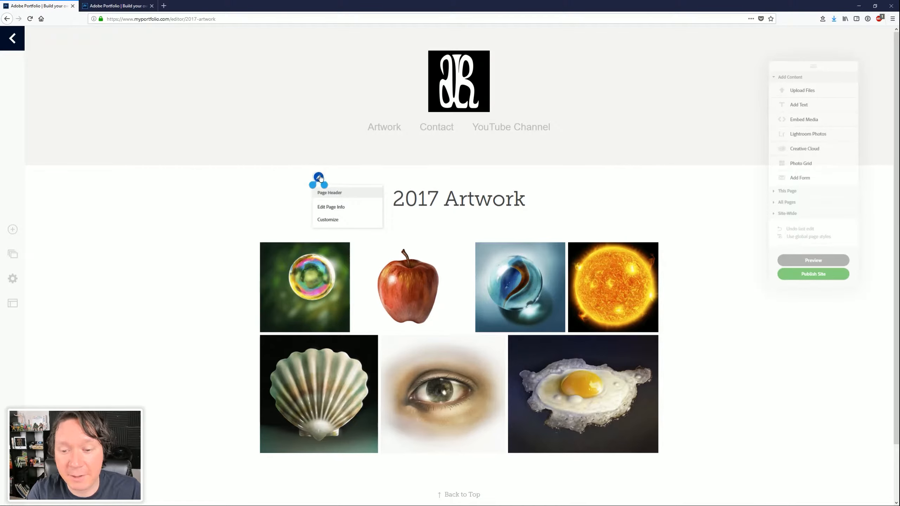
left_click(334, 218)
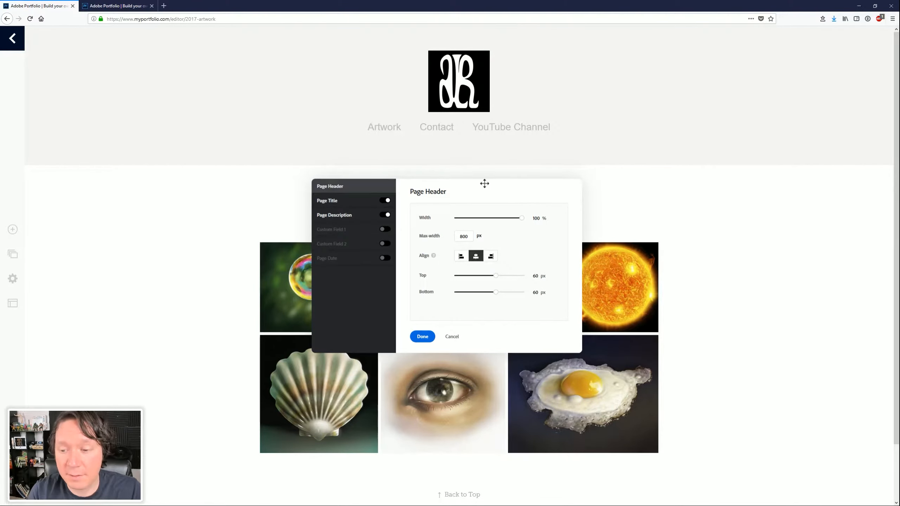
scroll(526, 145, "down", 3)
scroll(537, 85, "up", 3)
scroll(538, 145, "down", 3)
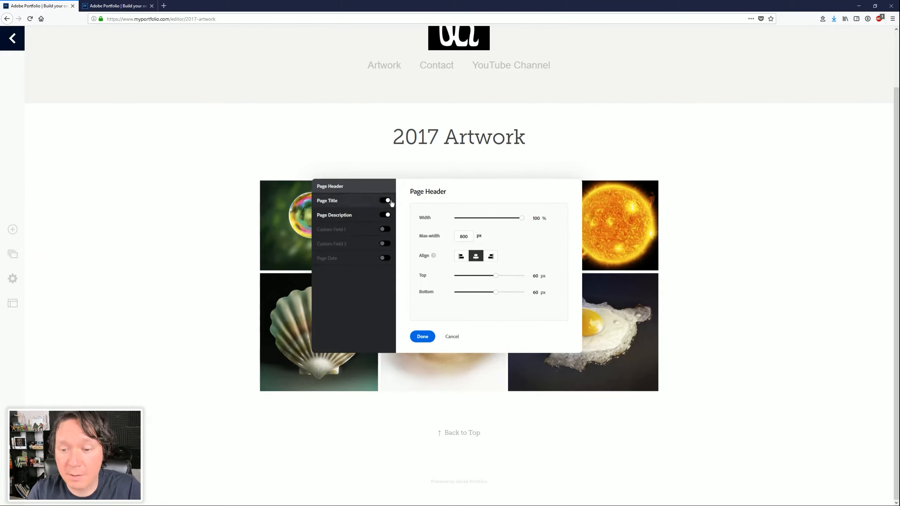
left_click(482, 218)
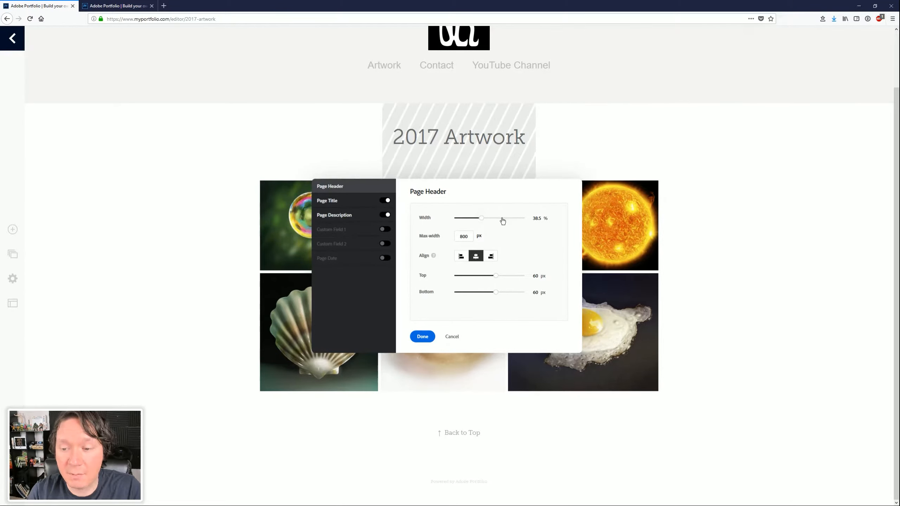
Set the page title's font to Helvetica
left_click(351, 202)
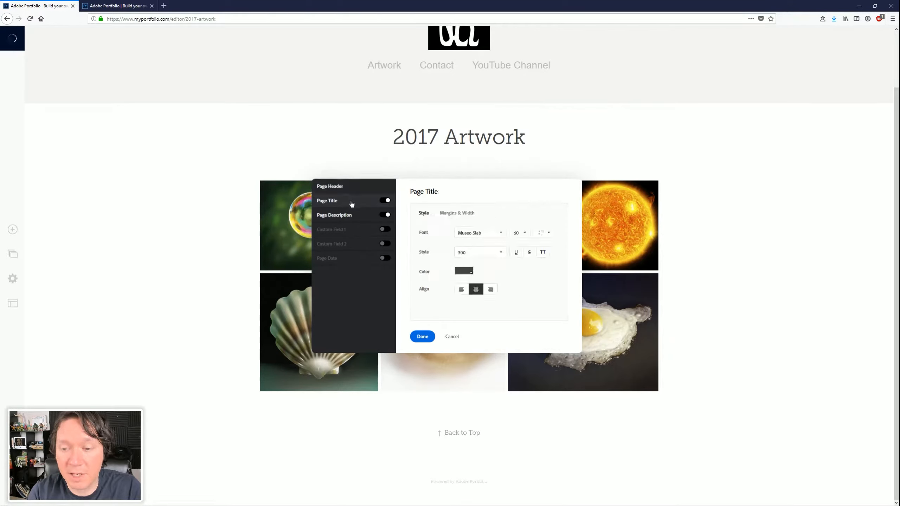
left_click(501, 235)
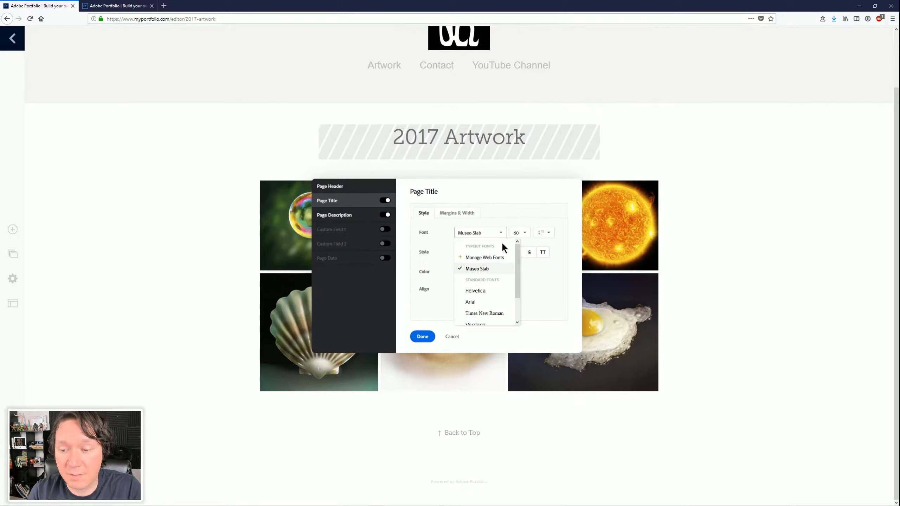
left_click(483, 291)
Check the page description style, switch Custom Field 1 on and off again, and apply the page header changes
left_click(352, 215)
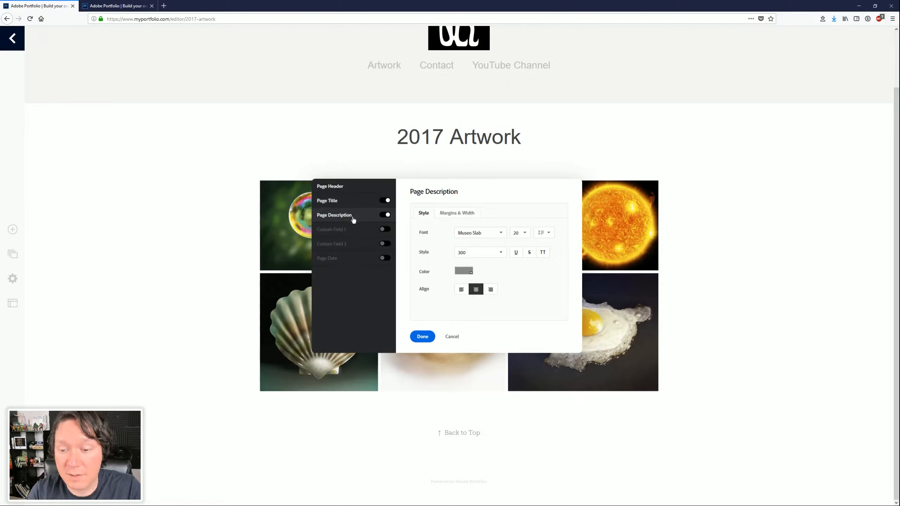
left_click(385, 229)
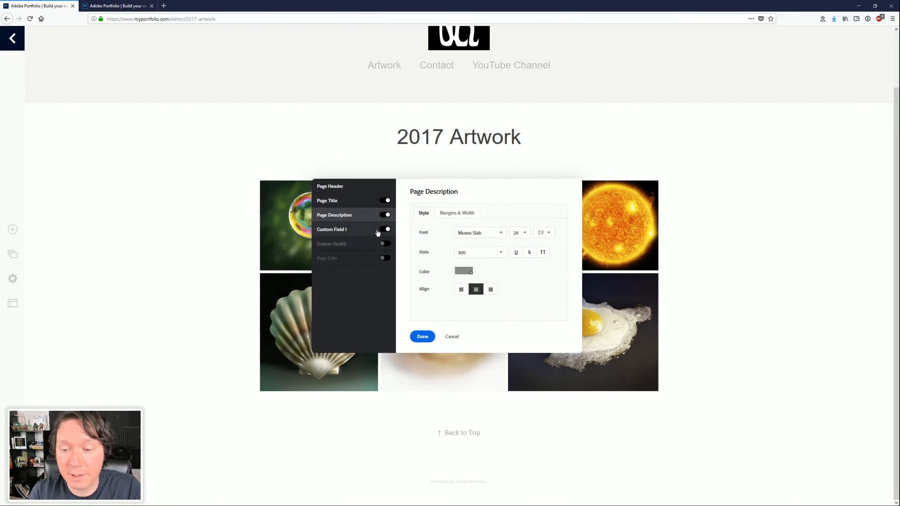
left_click(367, 230)
left_click(386, 230)
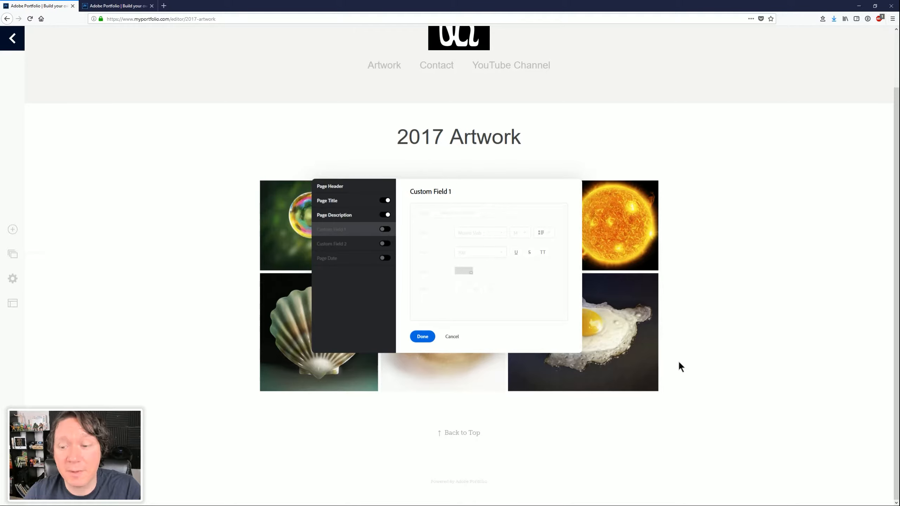
left_click(422, 337)
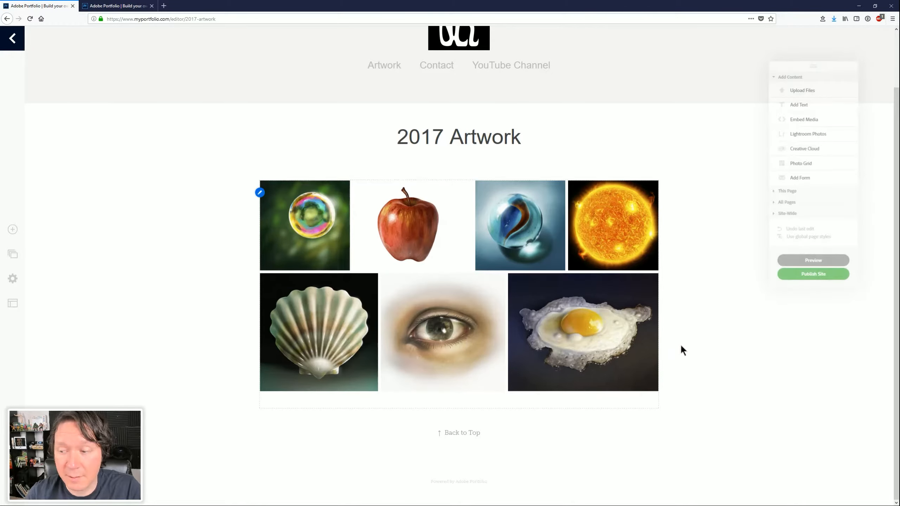
Insert text above the photo grid reading "This is my artwork from 2017. I created it with Corel Painter and a Wacom tablet."
mouse_move(445, 179)
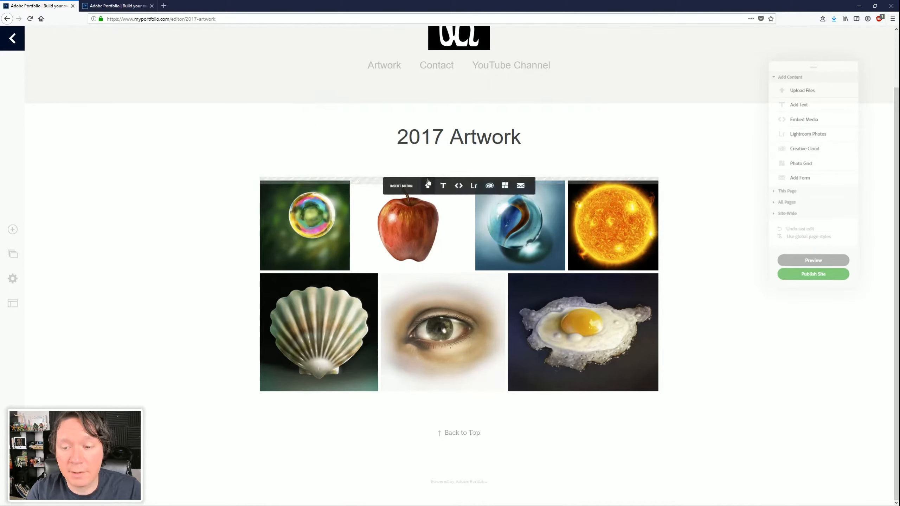
left_click(442, 184)
scroll(460, 202, "down", 1)
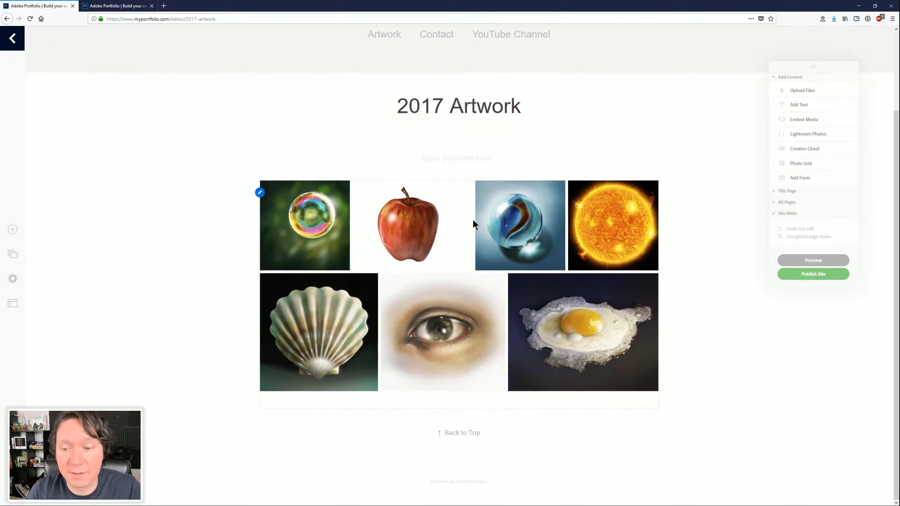
type("This is my artwork from 2017. I created it with Corel Painter and a Wacom tablet.")
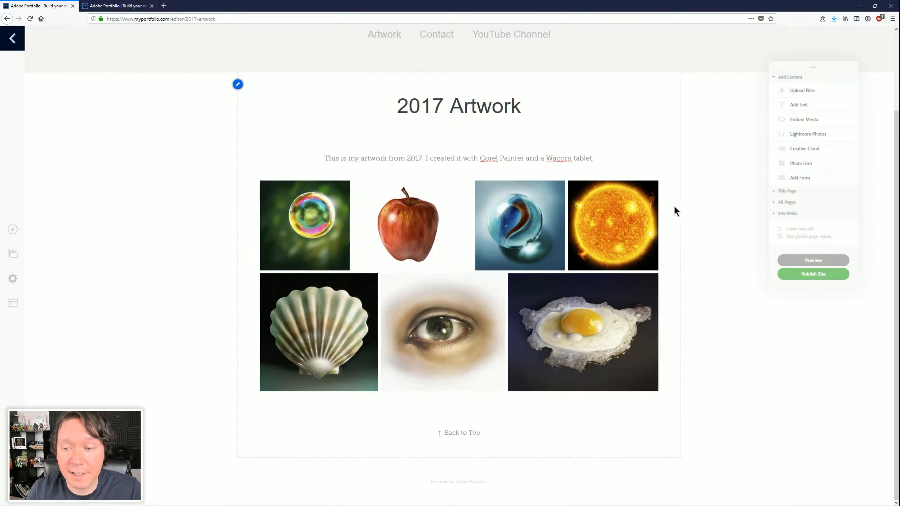
Switch to YouTube and copy the iframe embed code of the Top 10 Photo-realistic Speed Paintings video
mouse_move(473, 408)
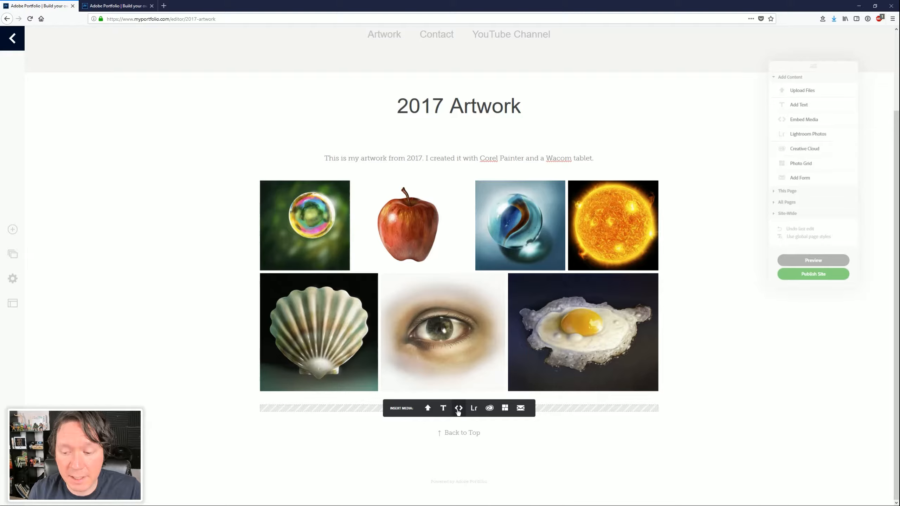
left_click(458, 408)
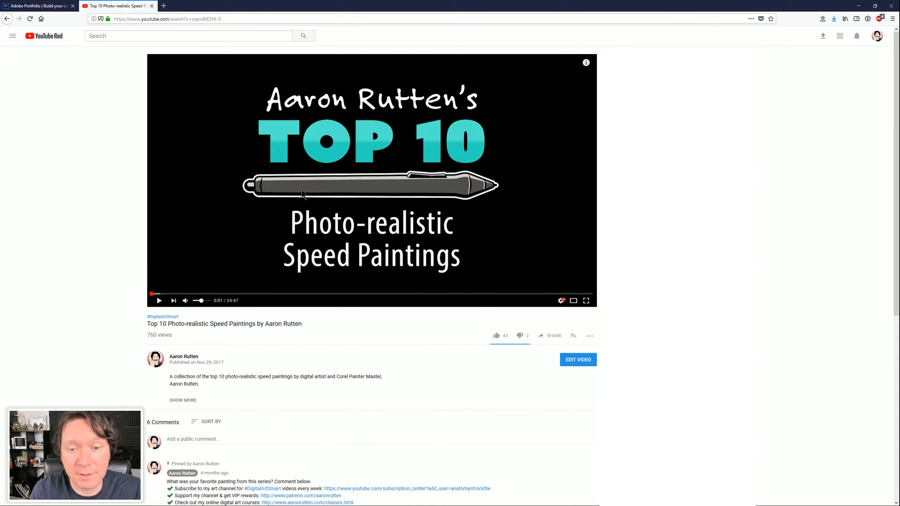
left_click(553, 336)
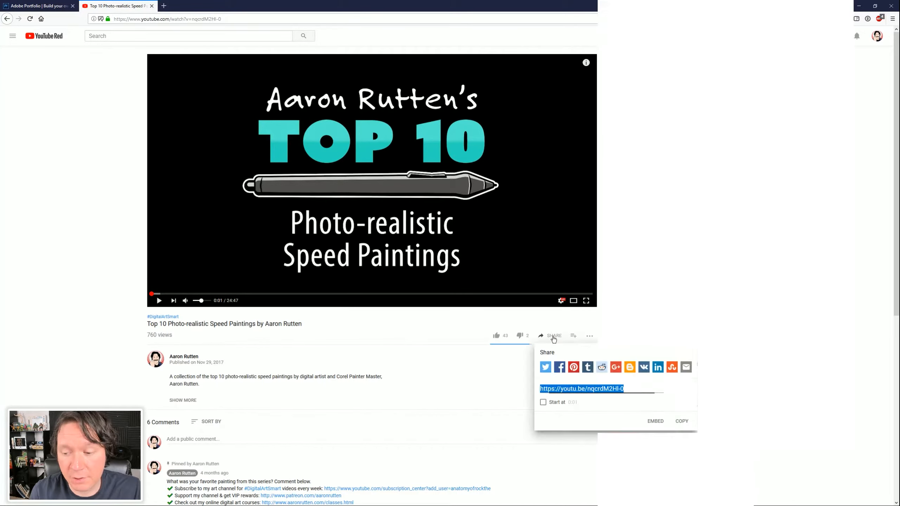
left_click(654, 421)
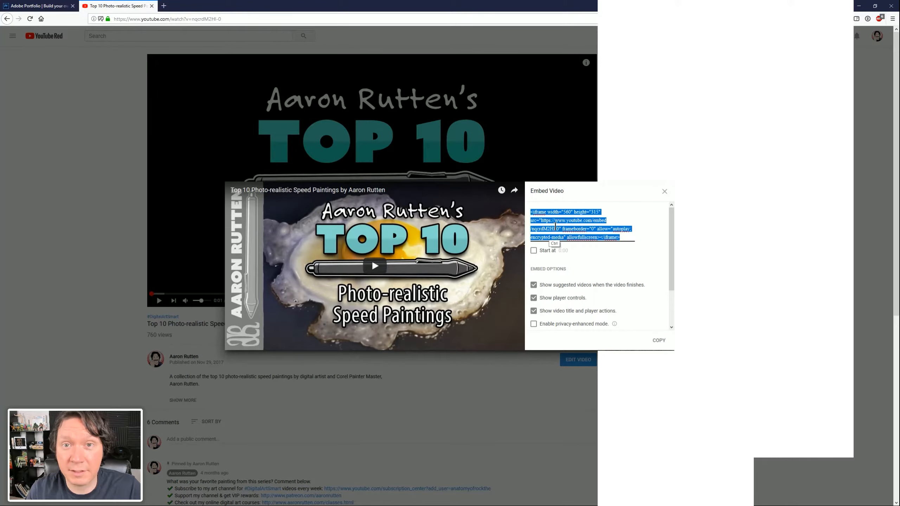
Return to Adobe Portfolio and embed the copied YouTube video code below the photo grid
left_click(53, 6)
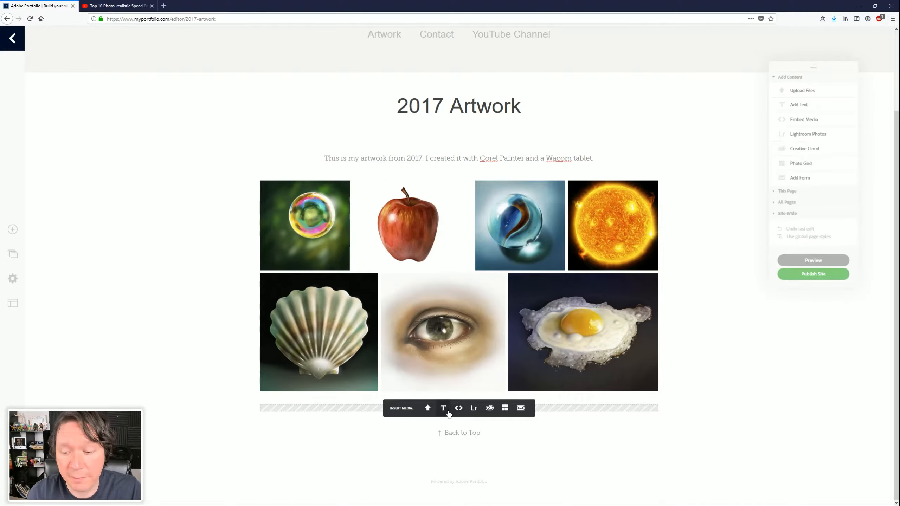
left_click(458, 408)
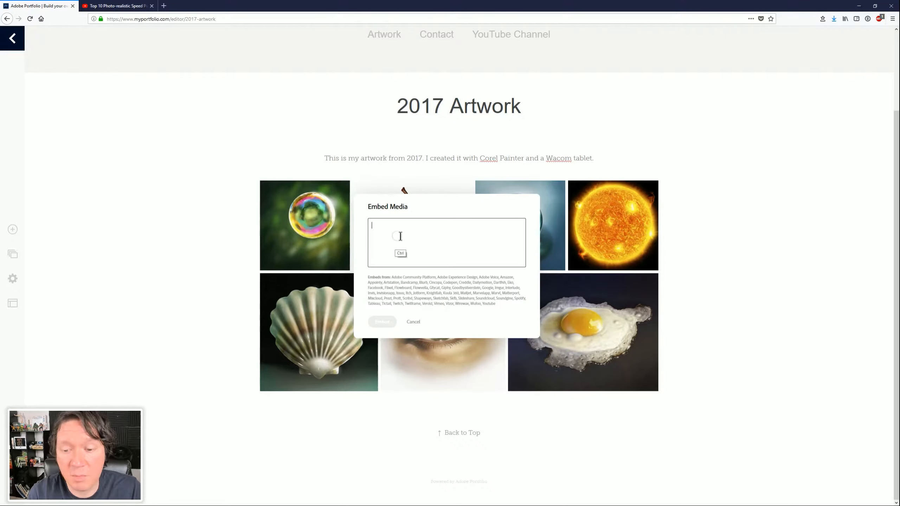
key("ctrl+v")
left_click(381, 321)
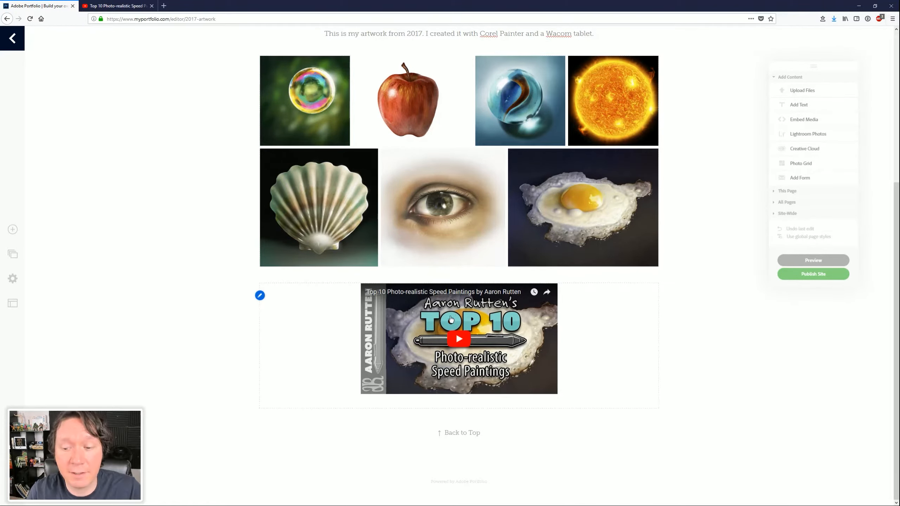
Insert text below the embedded video reading "Watch speed paintings of my art process on YouTube"
left_click(441, 408)
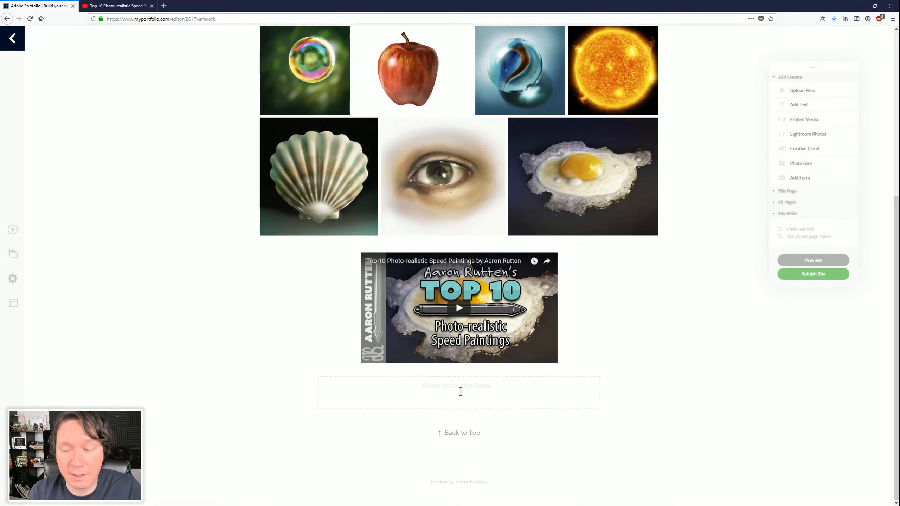
type("Watch speed paintings of my art process on YouTube")
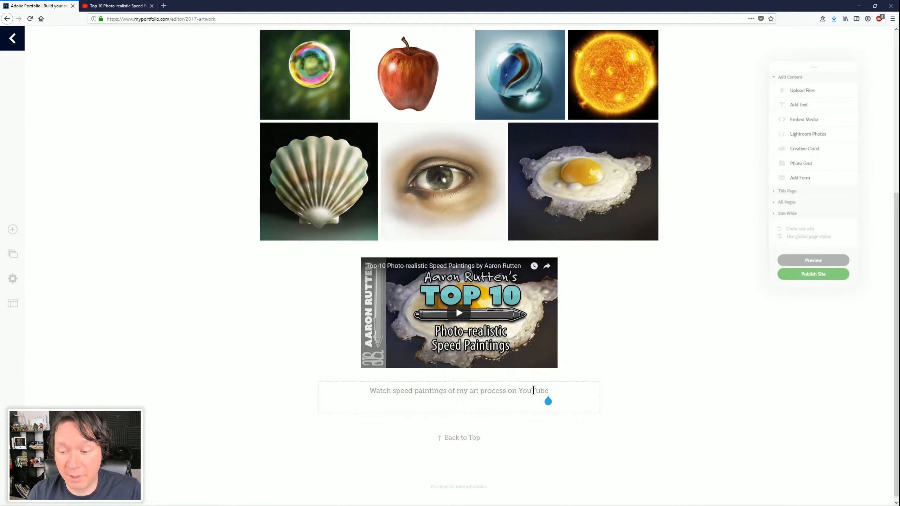
left_click(637, 399)
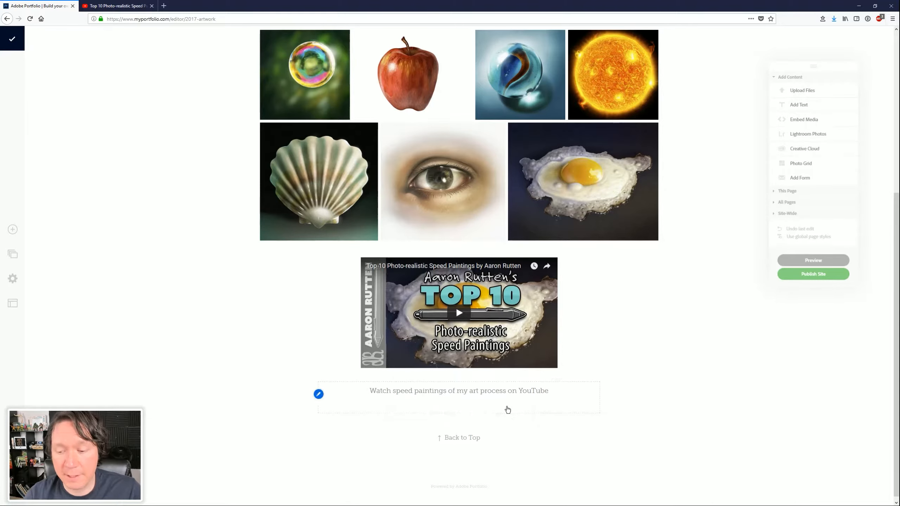
Insert a contact form below the "Watch speed paintings of my art process on YouTube" text and delete it again
mouse_move(506, 411)
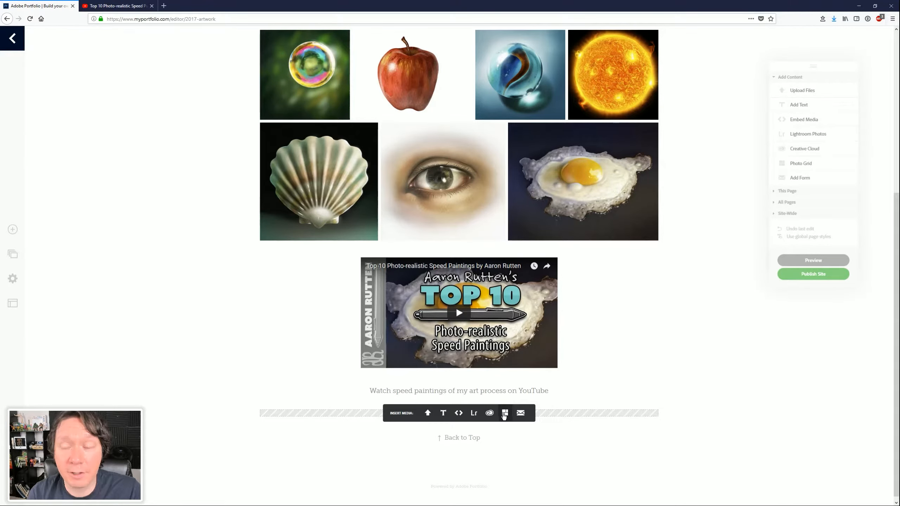
left_click(521, 413)
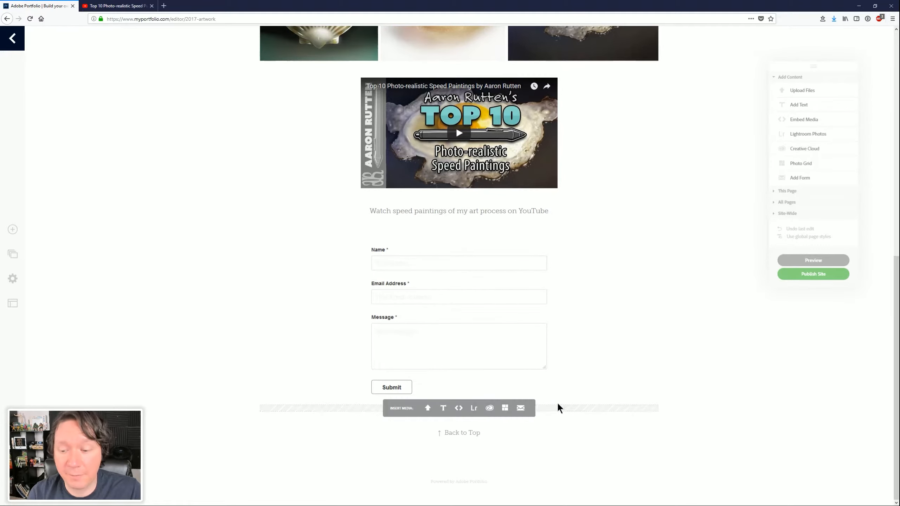
left_click(372, 259)
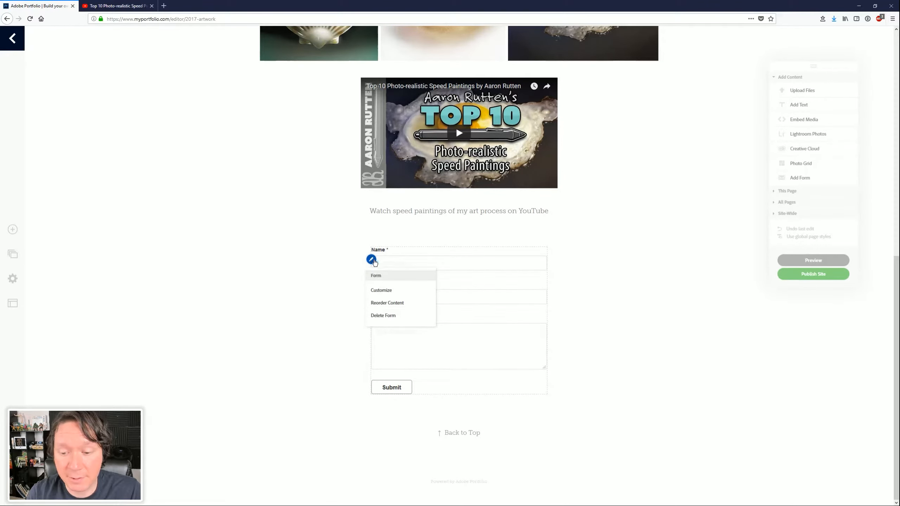
left_click(385, 316)
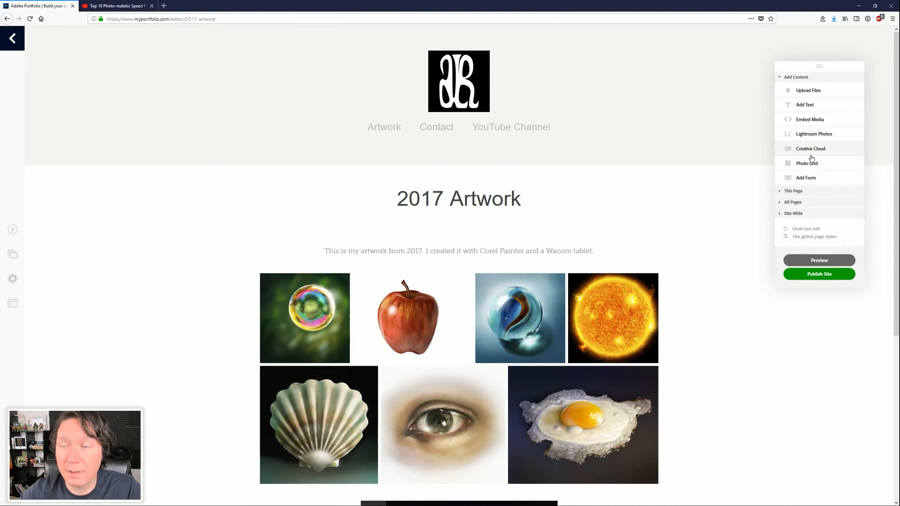
Set the page description to "Artwork from 2017 by Seattle Artist," the artist's name, and "Digital art created with Corel Painter and a Wacom tablet."
left_click(783, 191)
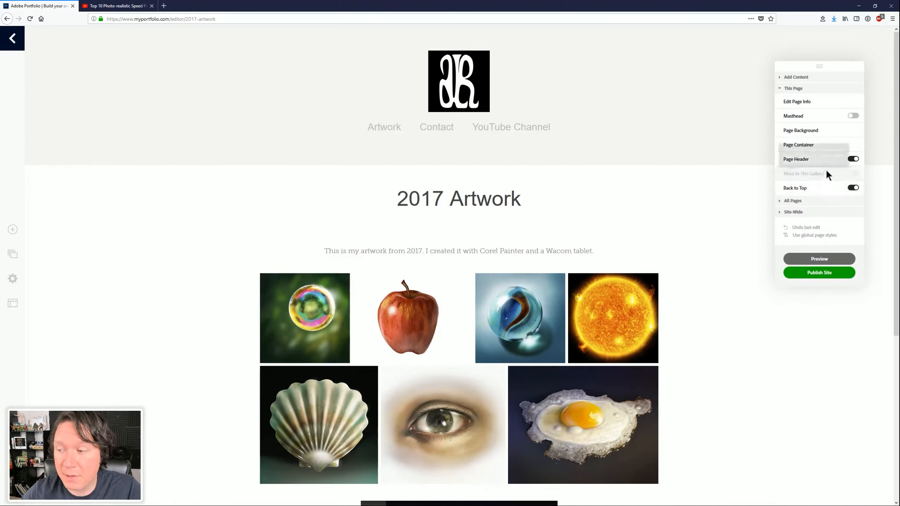
left_click(806, 103)
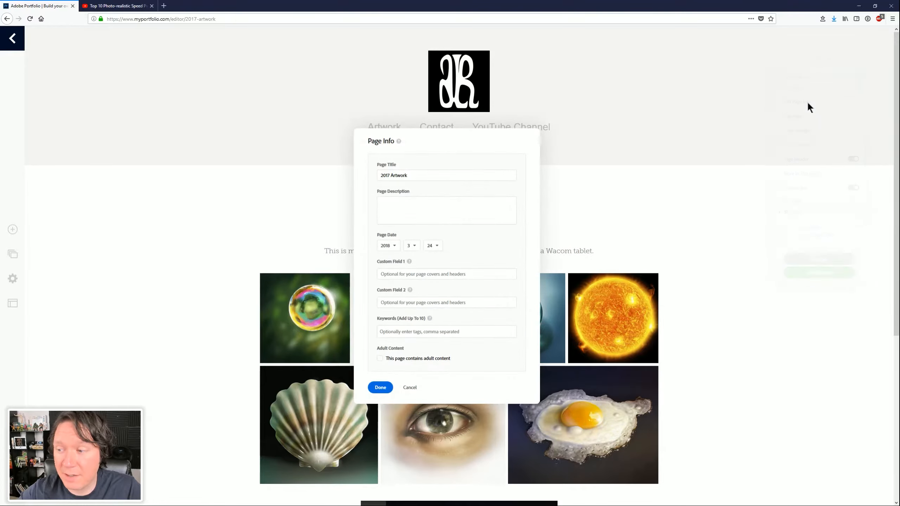
left_click(410, 207)
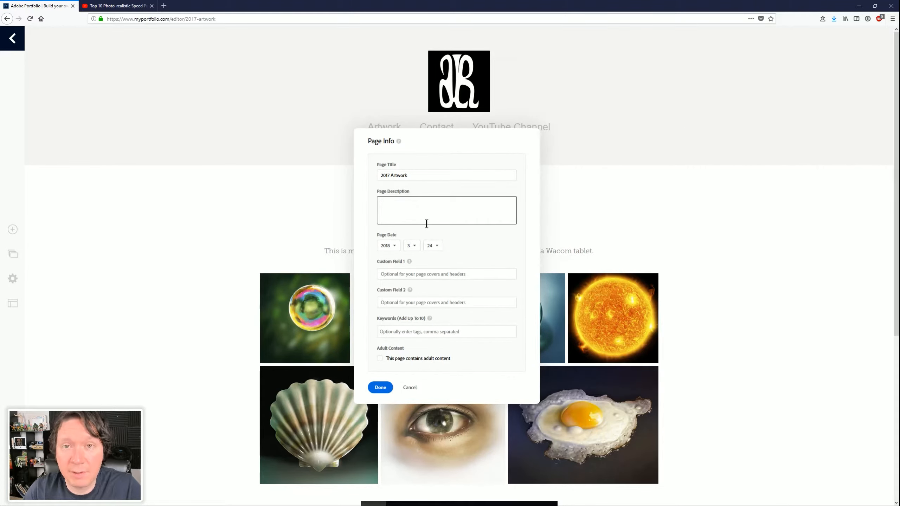
type("Artwork from 2017 by Seattle Artist, Aaron Rutten")
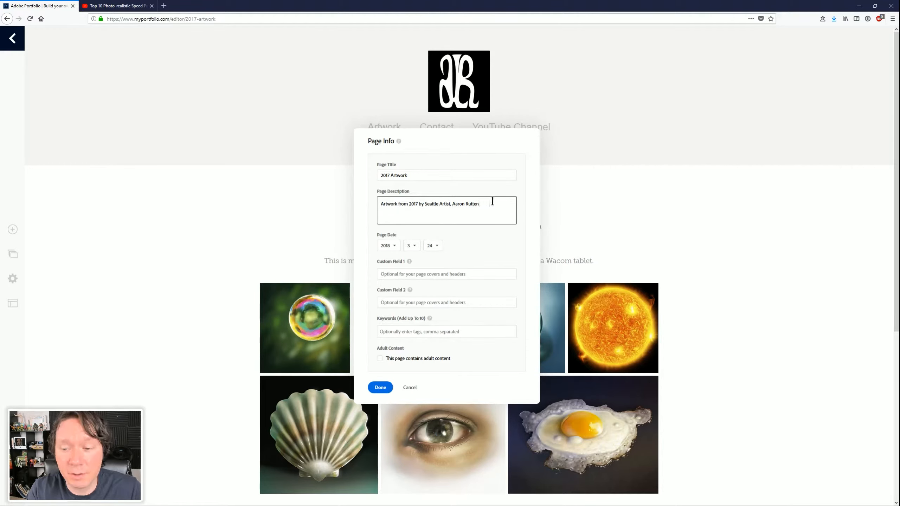
type(". Digital art created with Corel Painter and a Wacom tablet.")
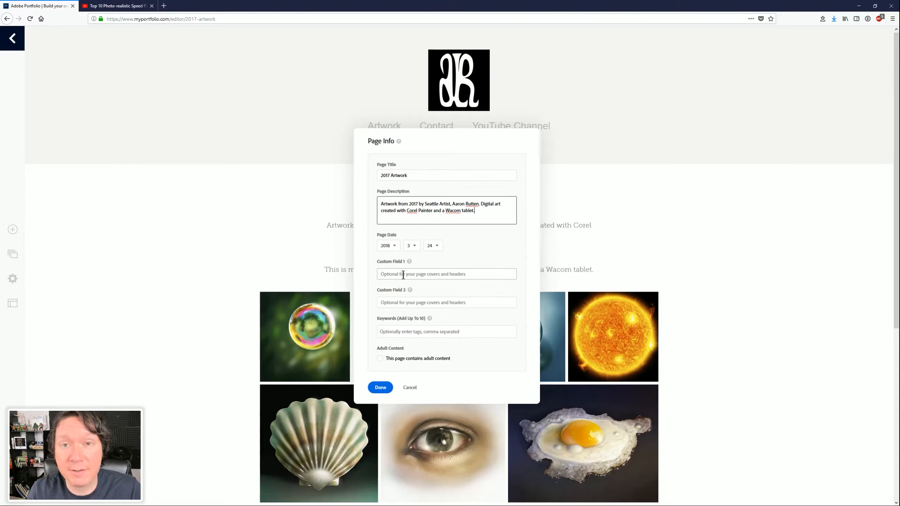
Add the page keywords seattle artist, digital art, digital painting, corel painter and wacom tablet, and save the page info
left_click(429, 318)
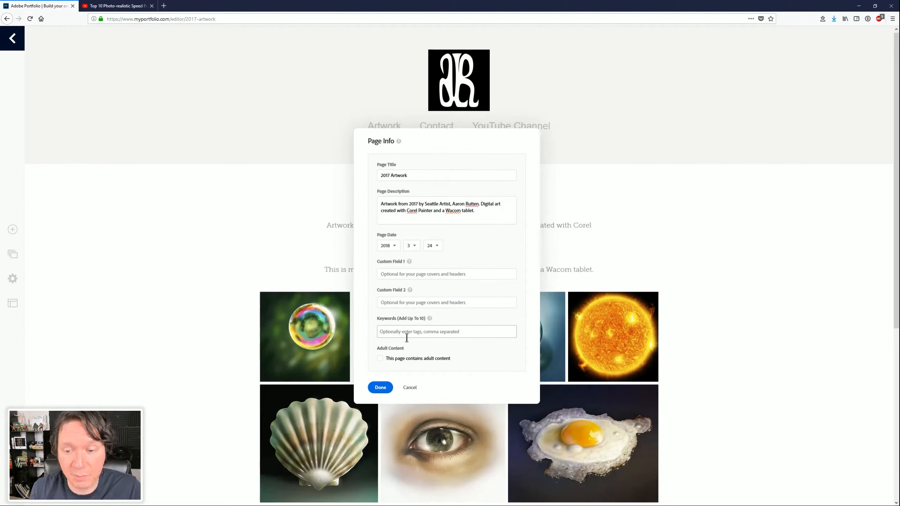
type("seattle artist, digital art")
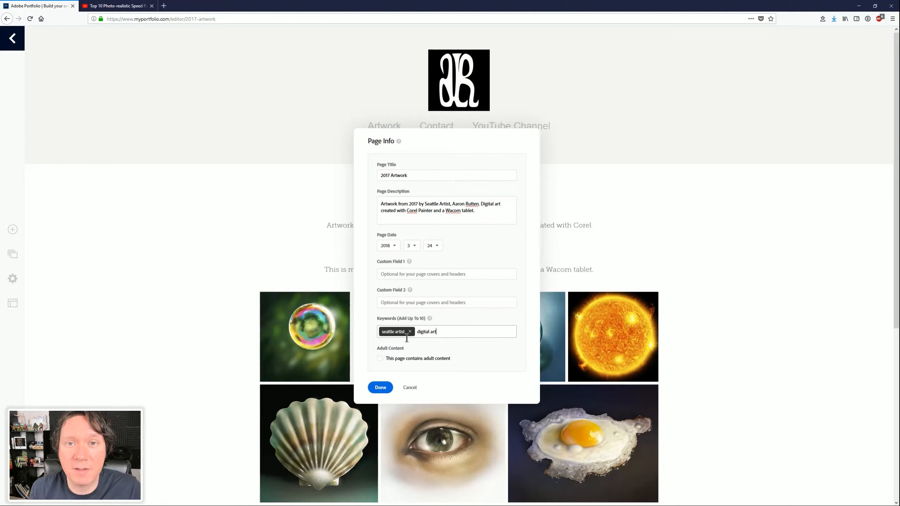
key("Return")
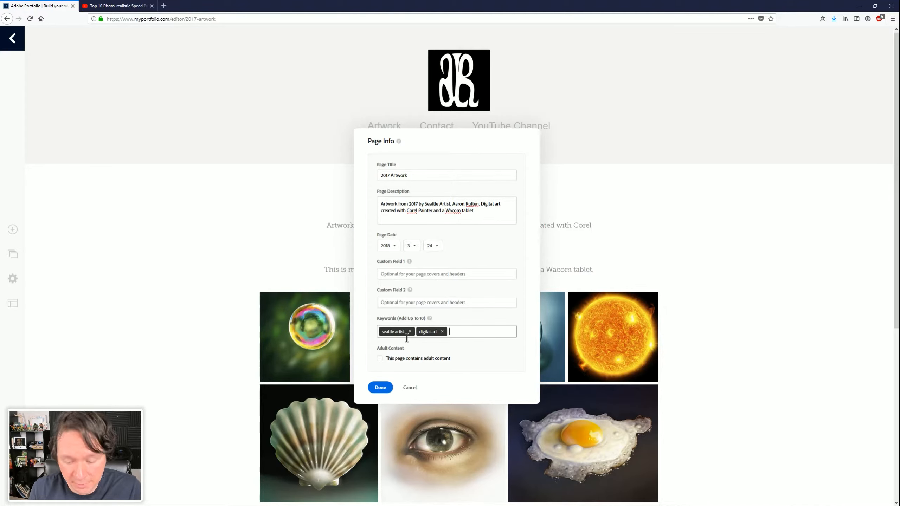
type("digital painting")
key("Return")
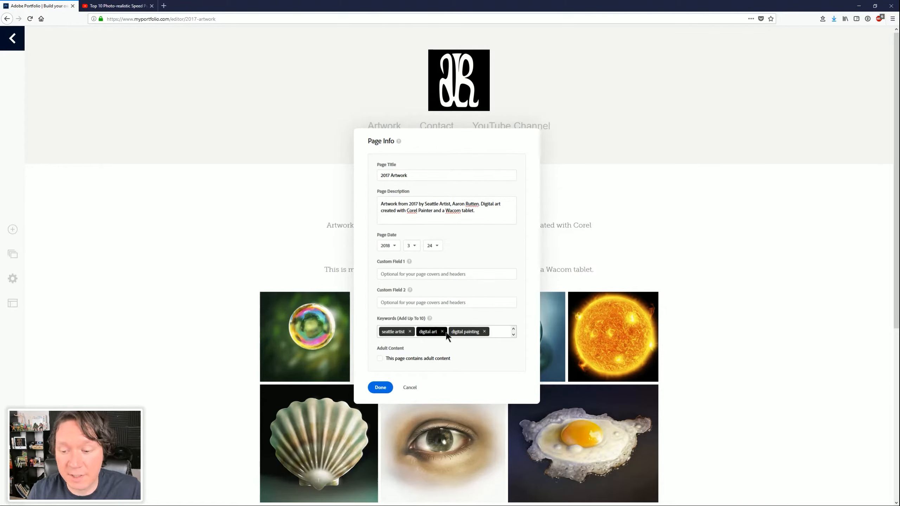
left_click(512, 335)
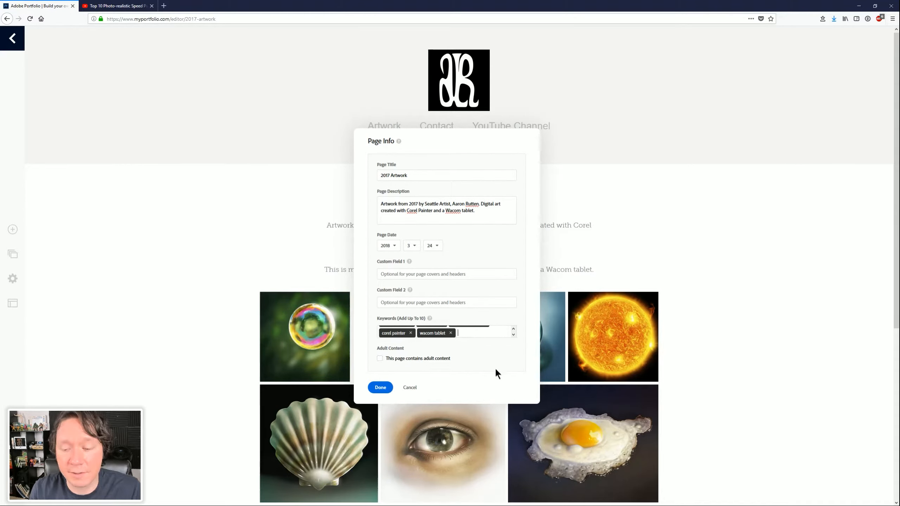
left_click(380, 389)
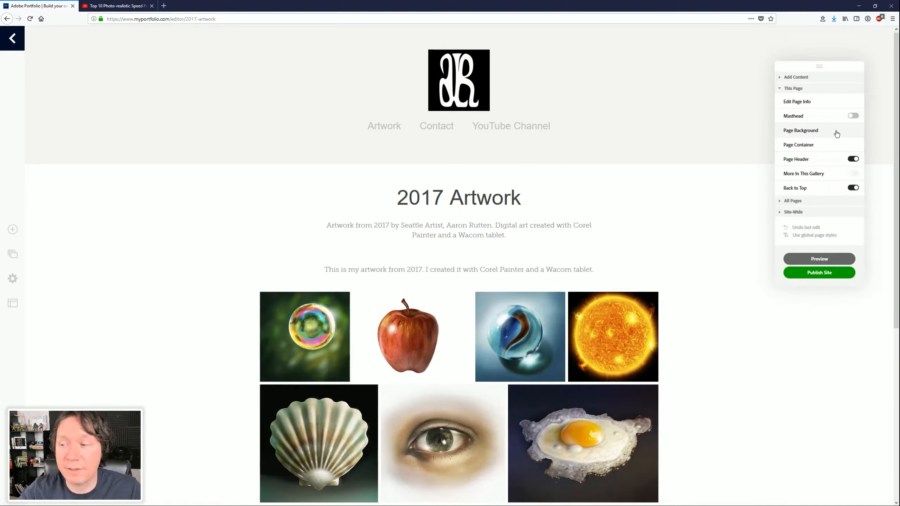
Give the 2017 Artwork page a background color using the dark charcoal from the recently used colors
left_click(811, 131)
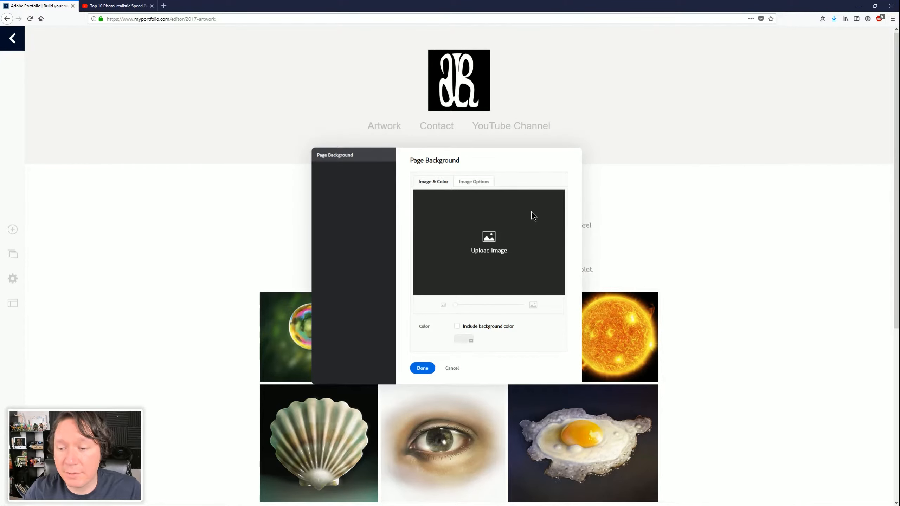
left_click(465, 329)
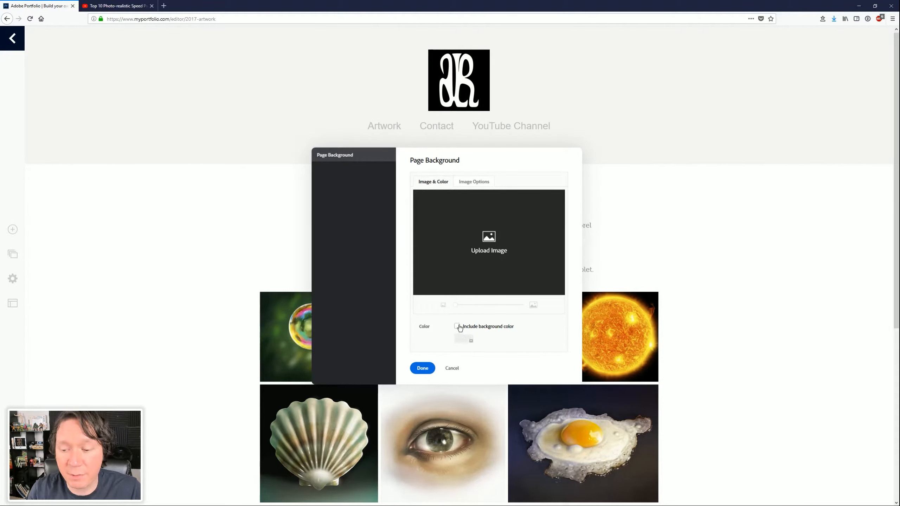
left_click(463, 339)
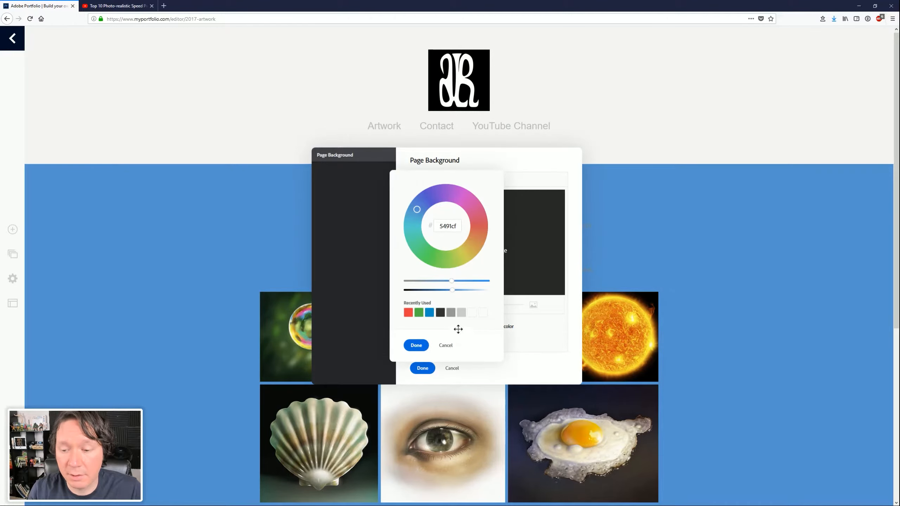
left_click(440, 312)
left_click(416, 345)
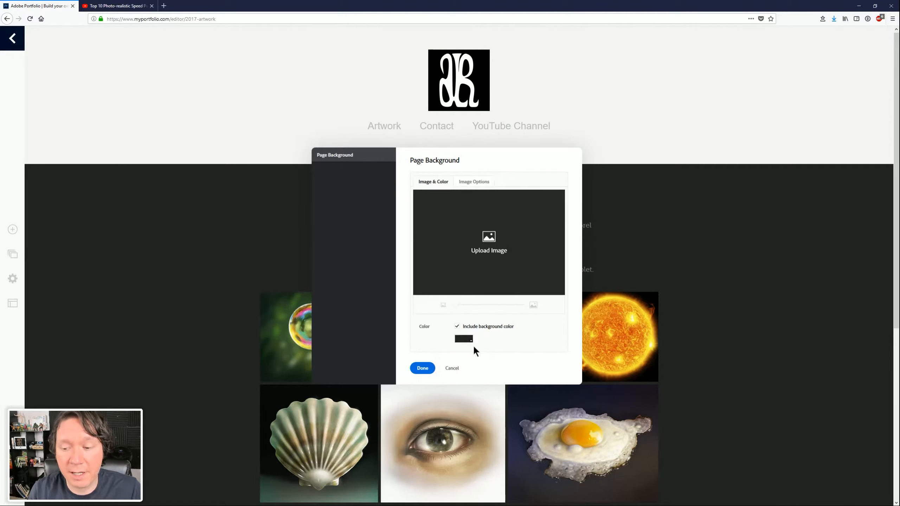
left_click(422, 368)
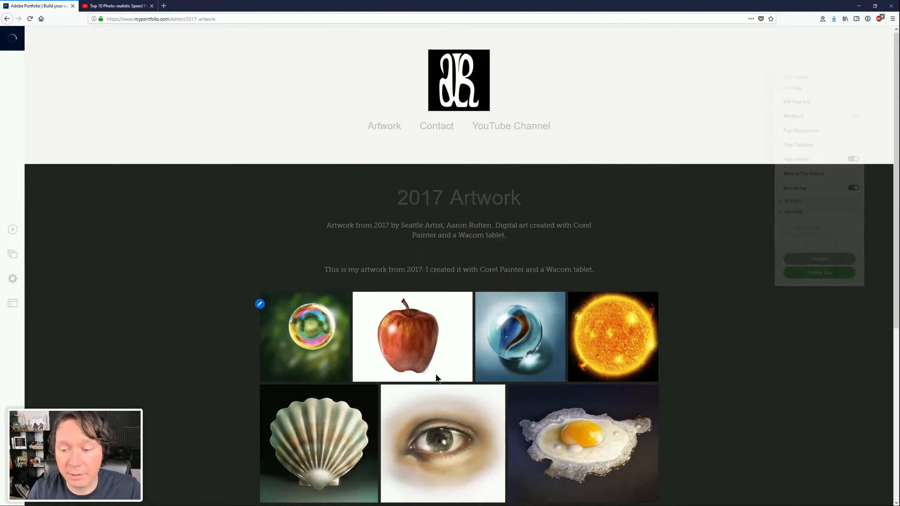
left_click(800, 145)
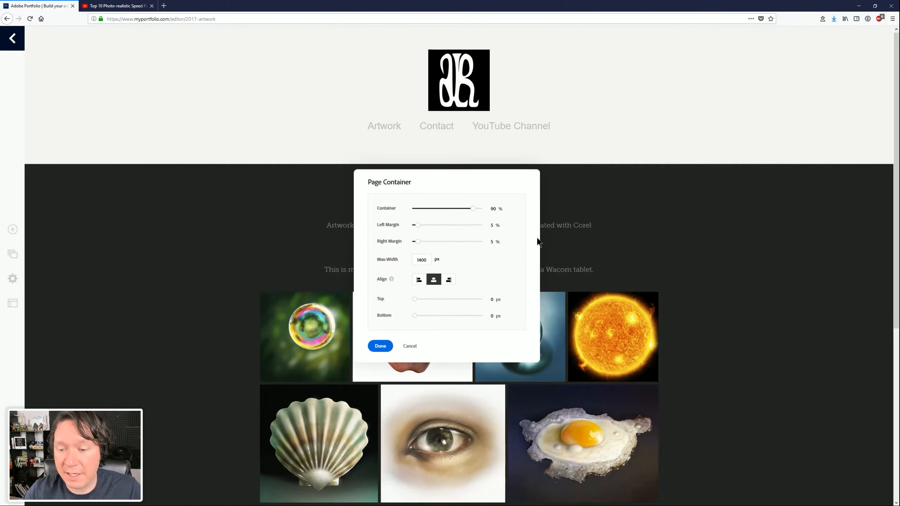
mouse_move(473, 208)
left_mouse_down()
mouse_move(422, 208)
mouse_move(486, 212)
left_mouse_up()
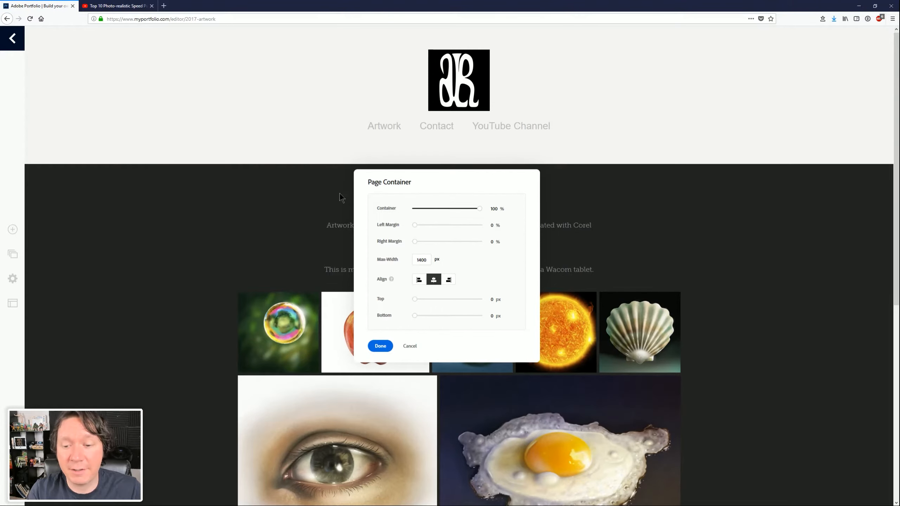
left_click(411, 346)
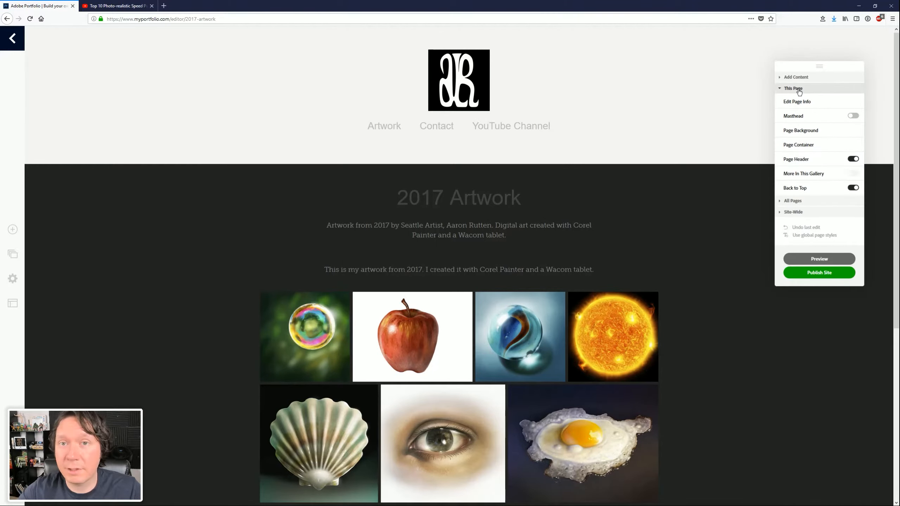
Review the page header settings that apply to all pages
left_click(789, 201)
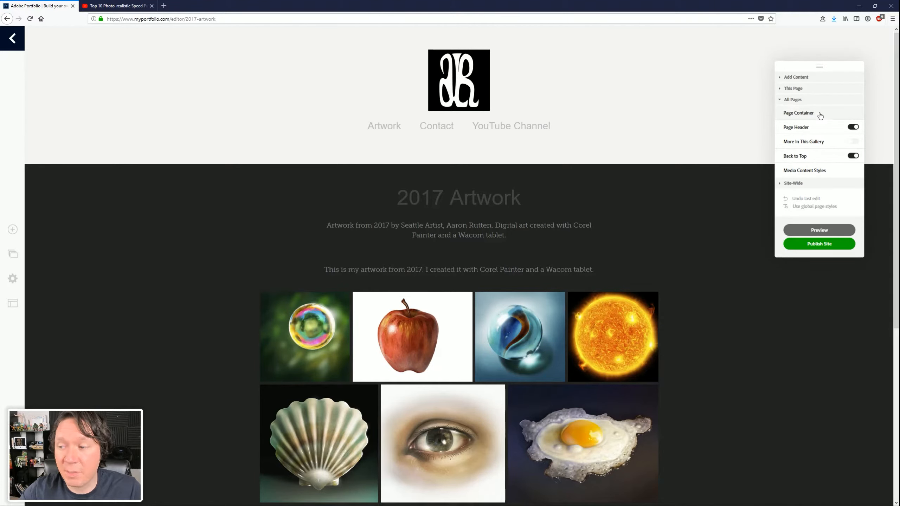
left_click(816, 128)
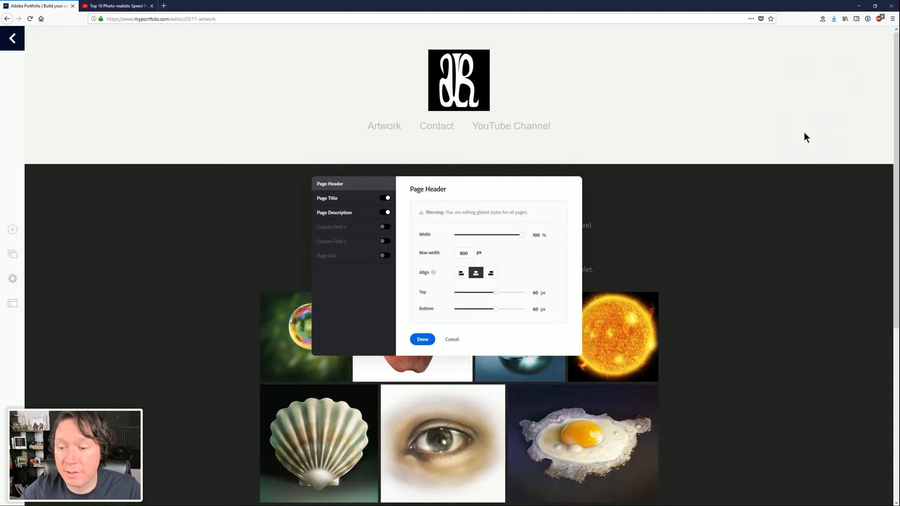
left_click(422, 339)
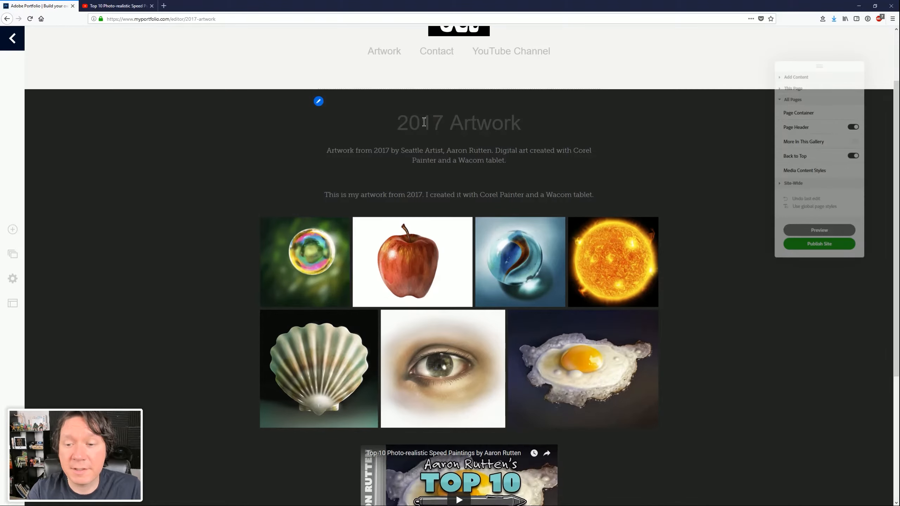
Set the color of the 2017 Artwork page title to light gray cccccc
left_click(318, 103)
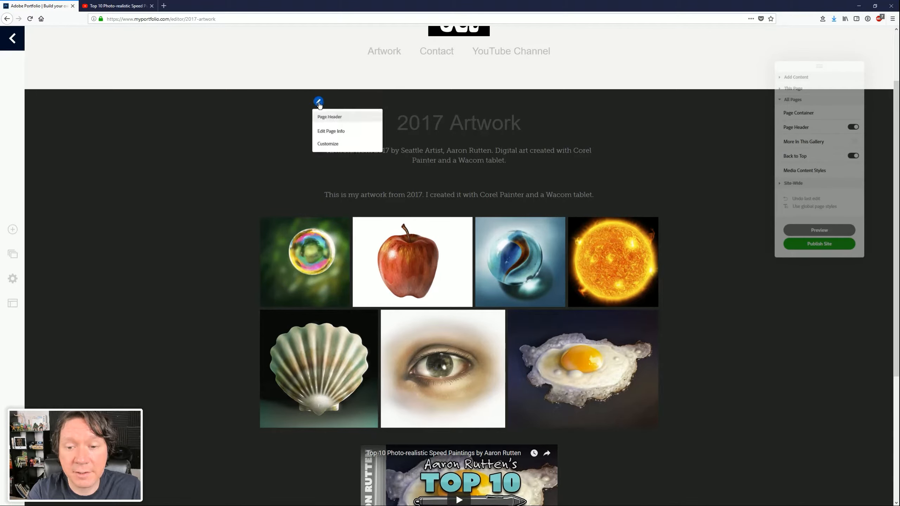
left_click(328, 143)
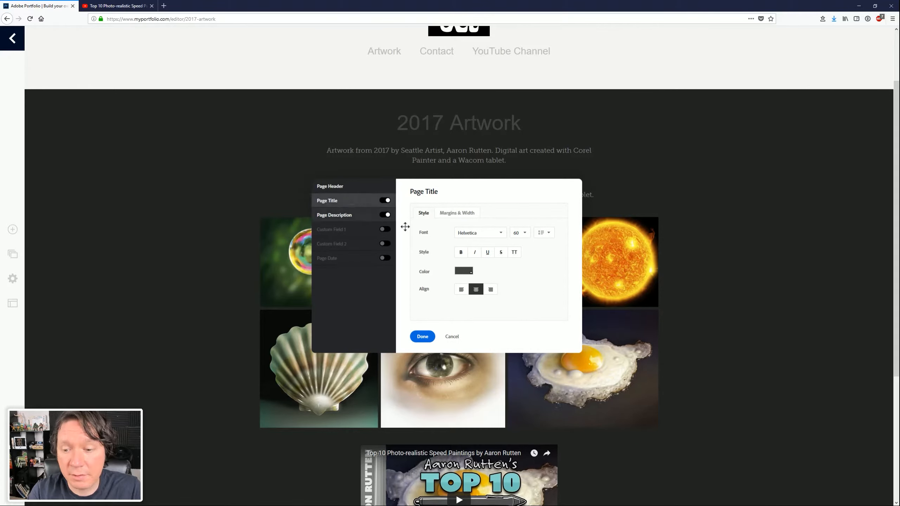
left_click(463, 272)
left_click(471, 312)
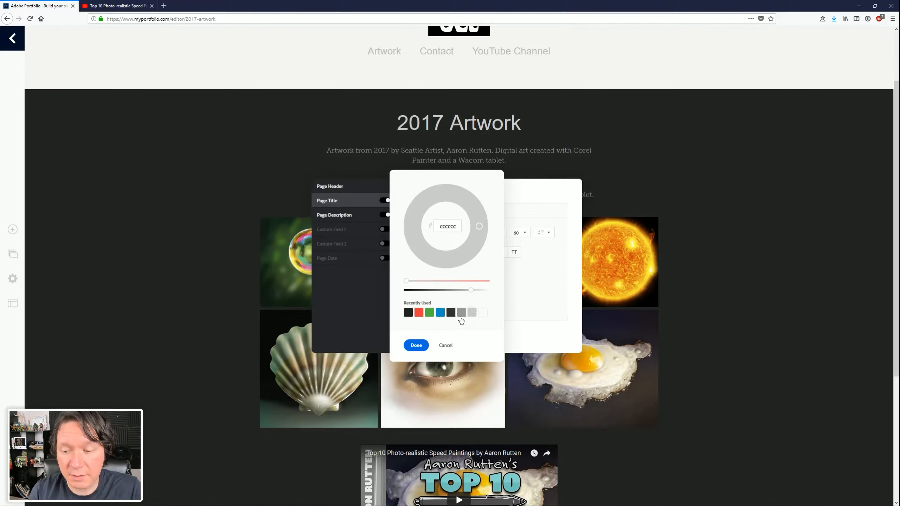
left_click(417, 349)
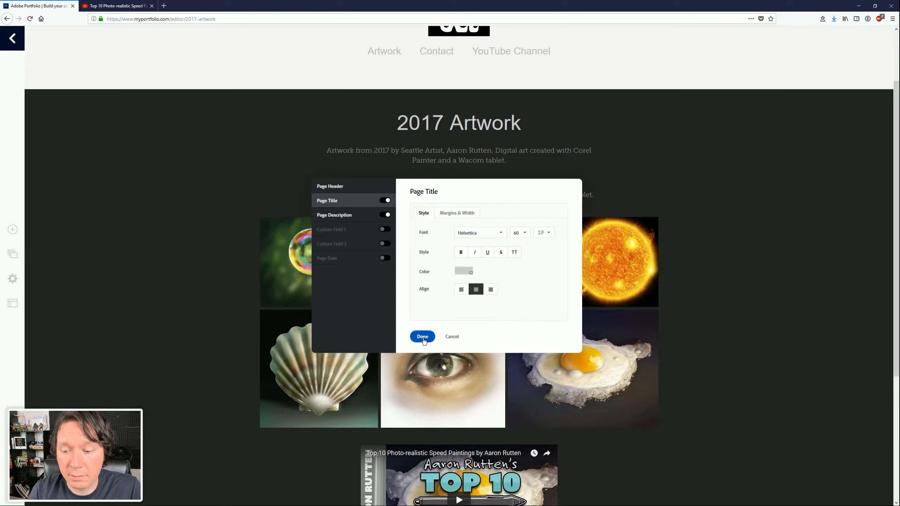
left_click(429, 338)
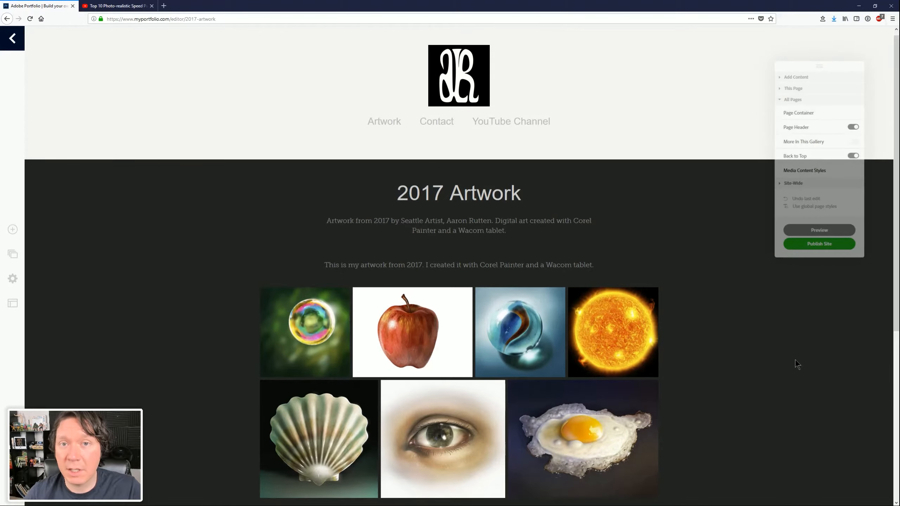
Preview the 2017 Artwork page, enlarge the soap bubble painting, and browse to the next image and back
left_click(826, 229)
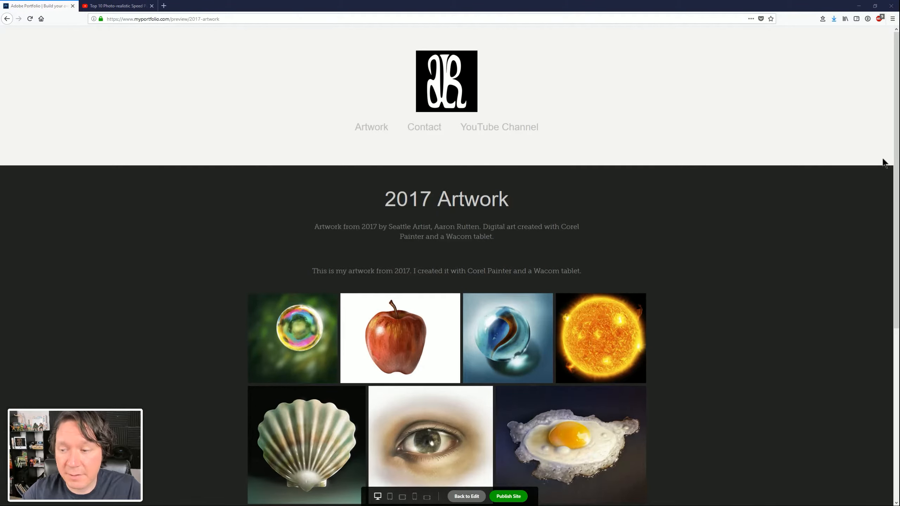
scroll(882, 177, "down", 4)
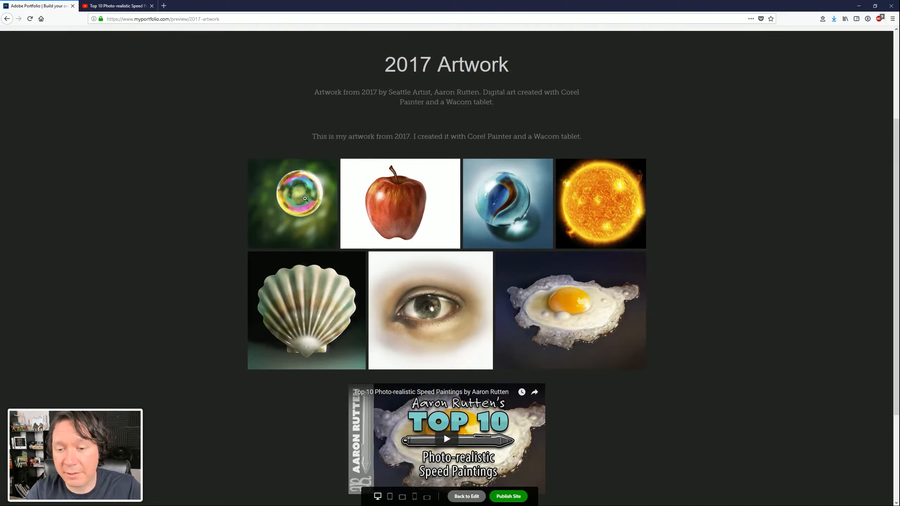
left_click(307, 200)
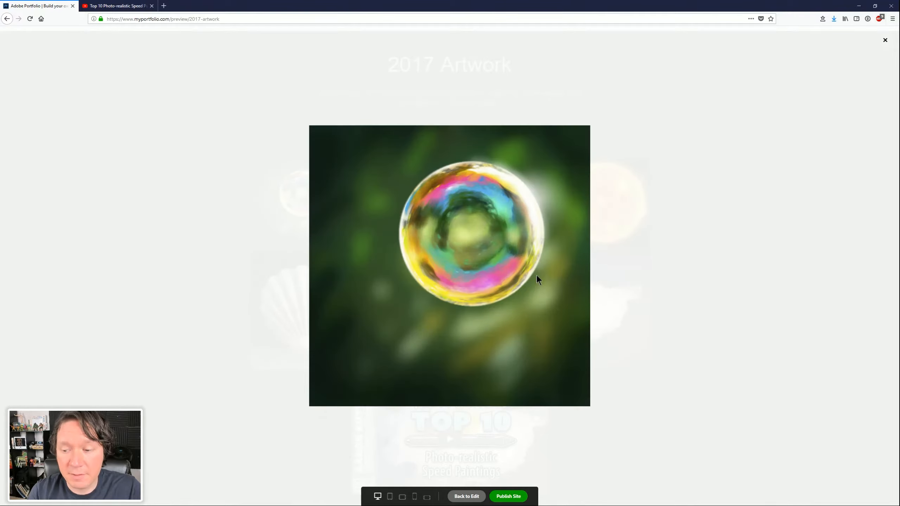
left_click(645, 264)
left_click(243, 285)
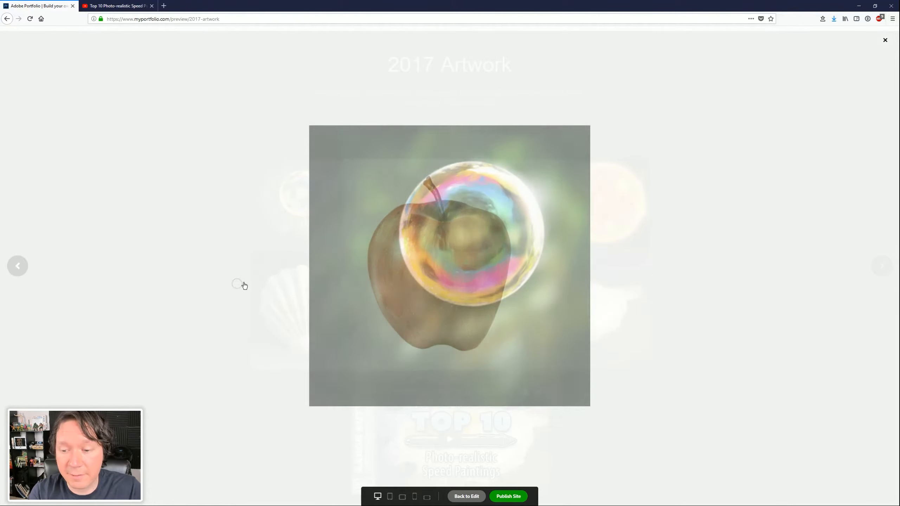
Browse back and forth through the enlarged paintings in the preview, and close the enlarged view at the apple
left_click(667, 267)
left_click(673, 270)
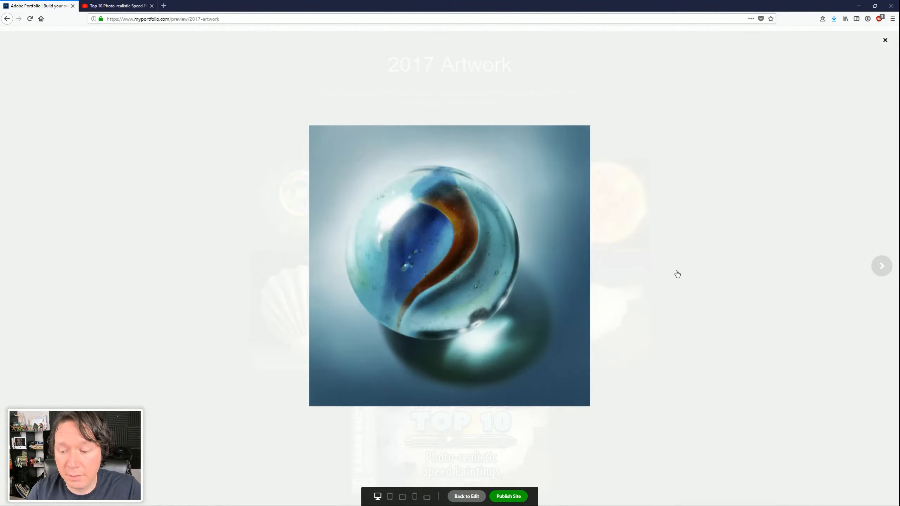
left_click(678, 273)
left_click(680, 274)
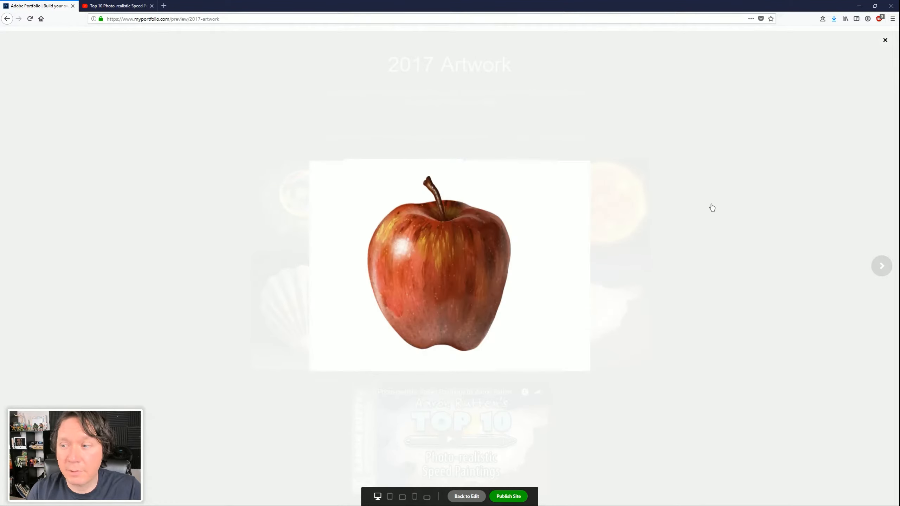
left_click(885, 41)
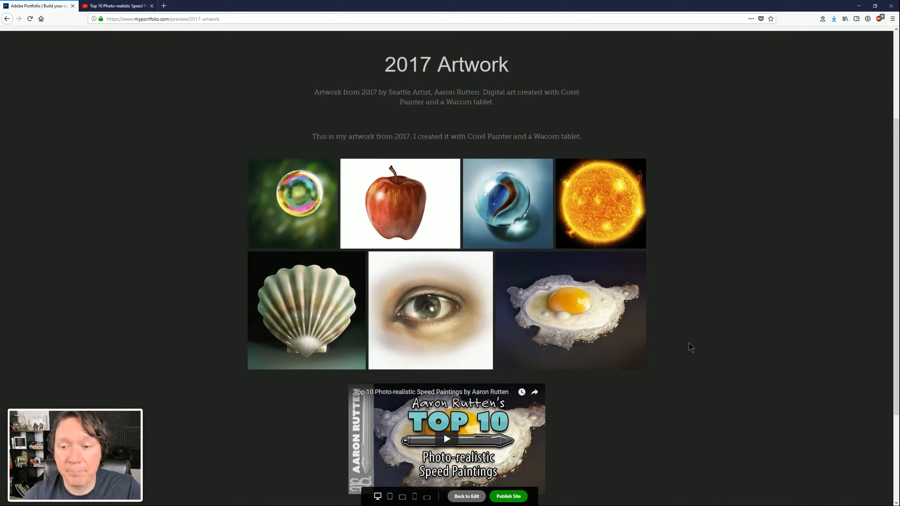
Shrink the browser window to phone width to preview the mobile layout, and open and close the site's navigation menu
left_click(875, 6)
left_click_drag(612, 312, 242, 467)
left_click_drag(181, 47, 487, 38)
left_click_drag(548, 226, 479, 234)
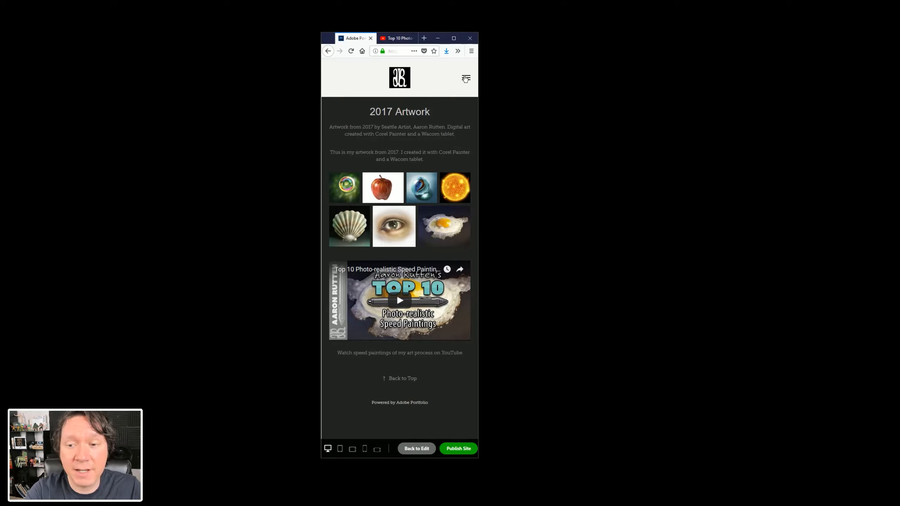
left_click(465, 79)
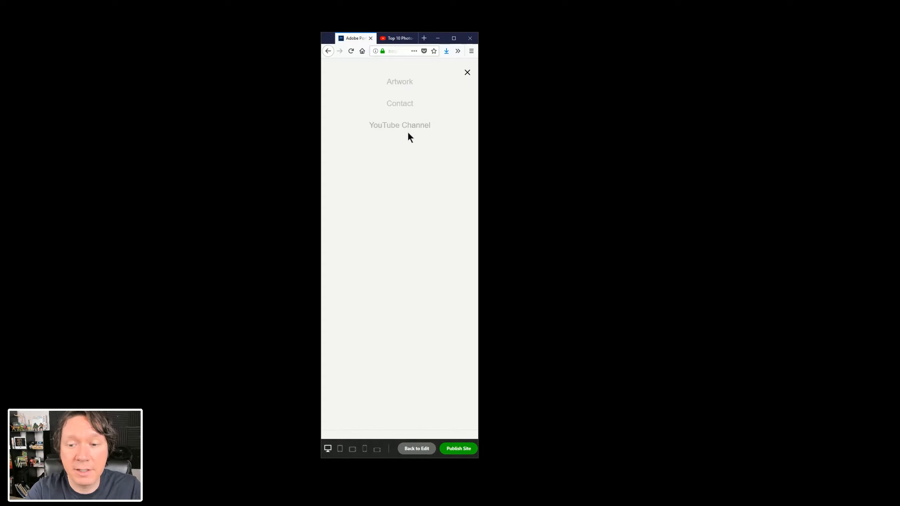
left_click(467, 73)
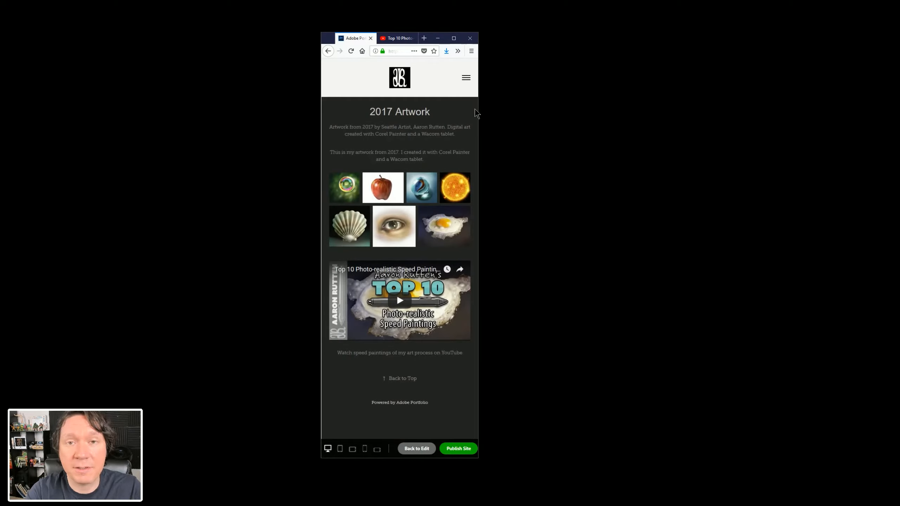
Test playing and pausing the embedded speed painting video, restore the full-size browser window, and return to editing
left_click(400, 302)
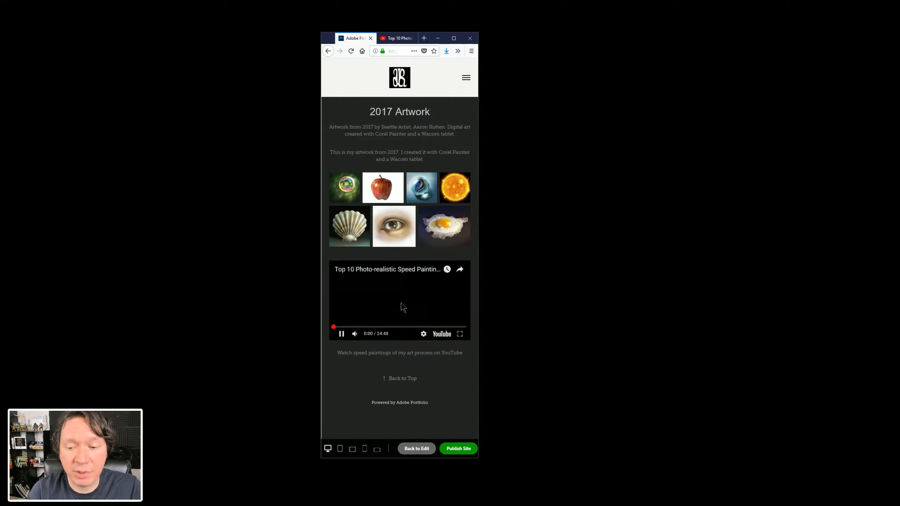
left_click(342, 334)
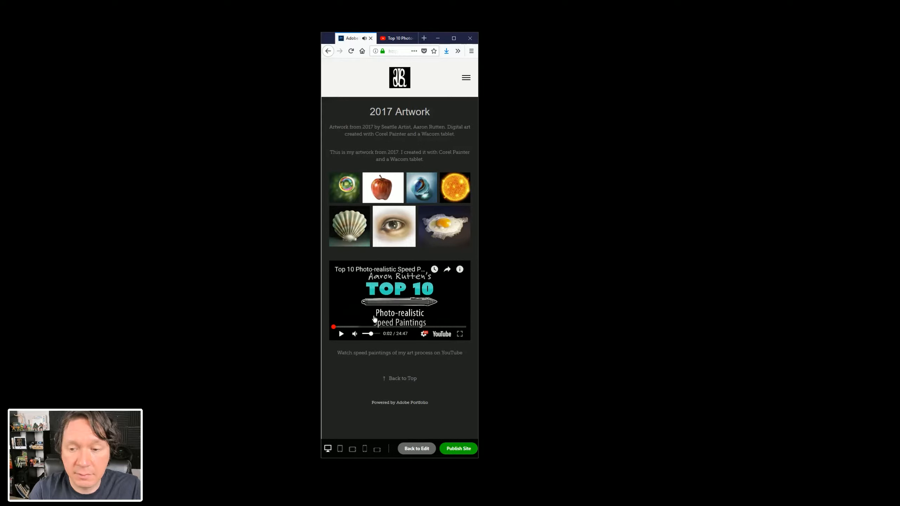
left_click(453, 38)
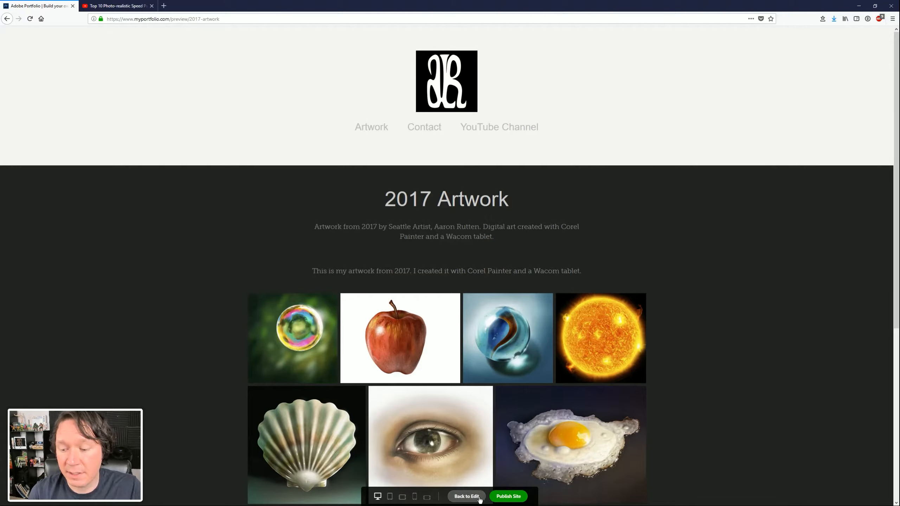
left_click(466, 496)
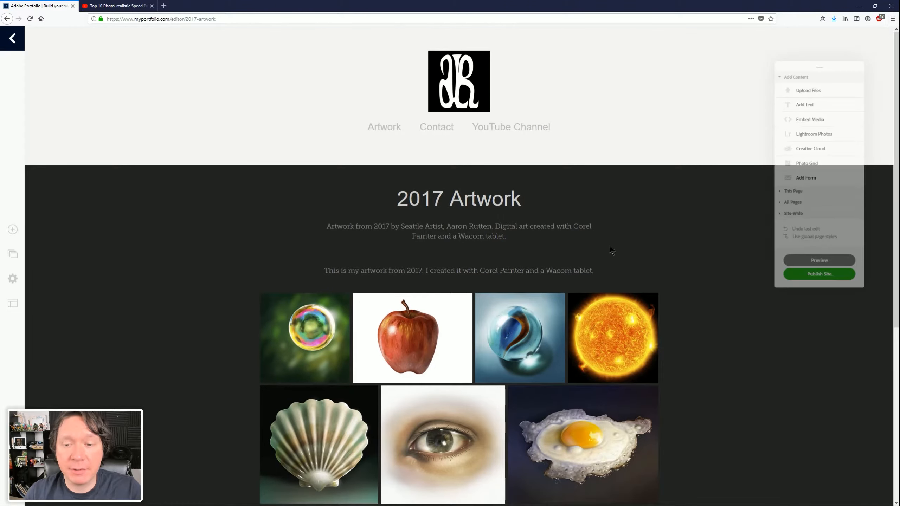
Upload the 14marble image as the regular cover image of the 2017 Artwork page in the Artwork gallery
left_click(384, 128)
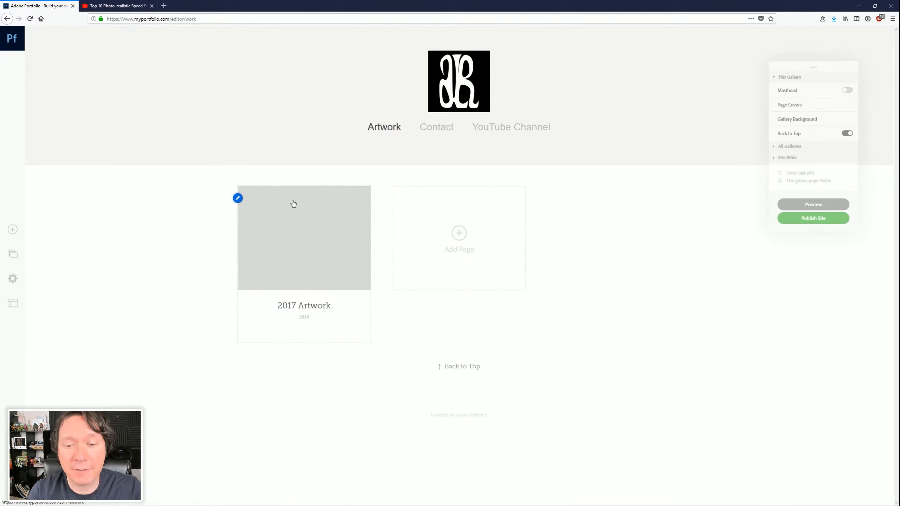
left_click(237, 199)
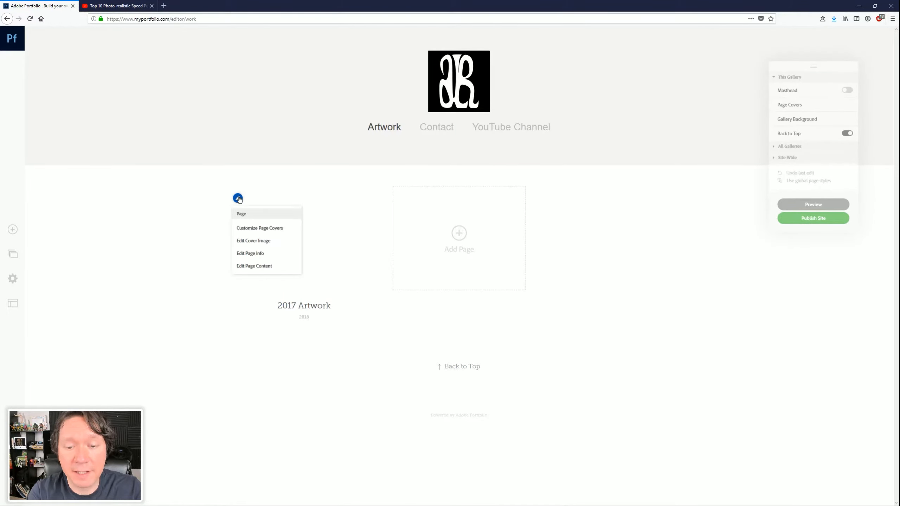
left_click(260, 242)
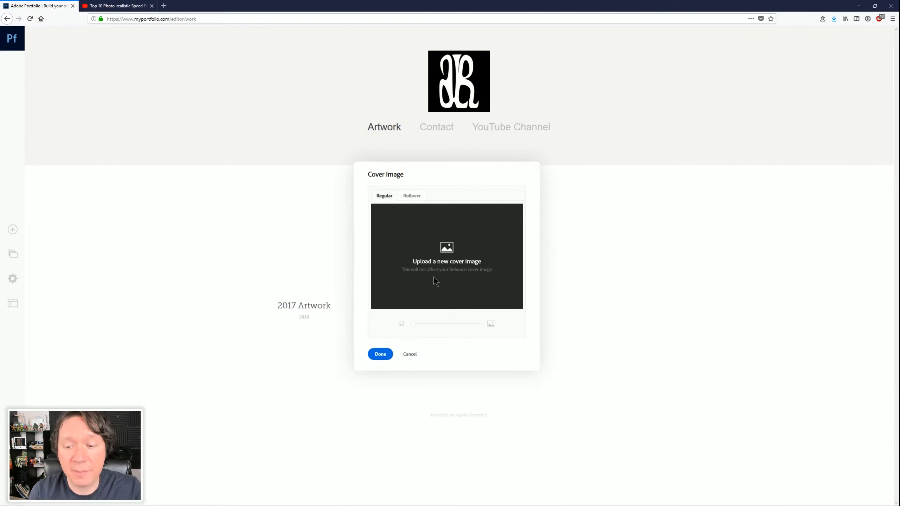
left_click(434, 262)
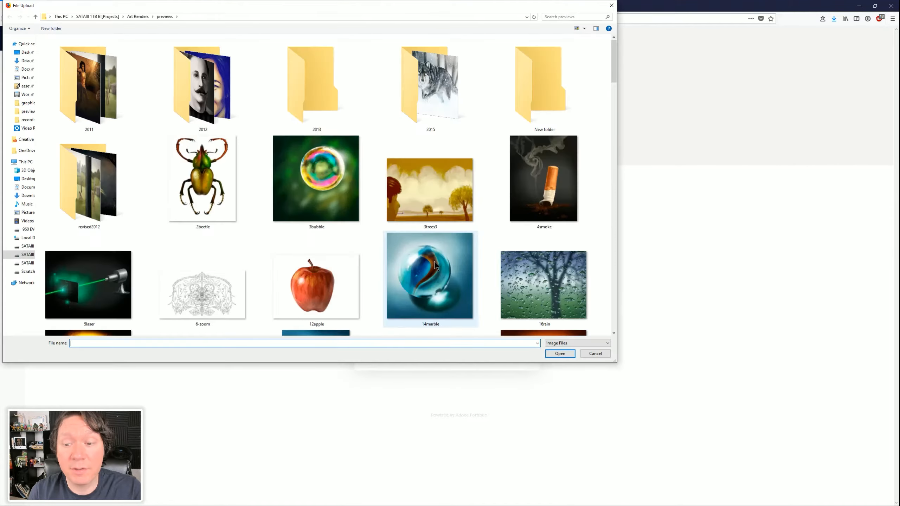
left_click(440, 266)
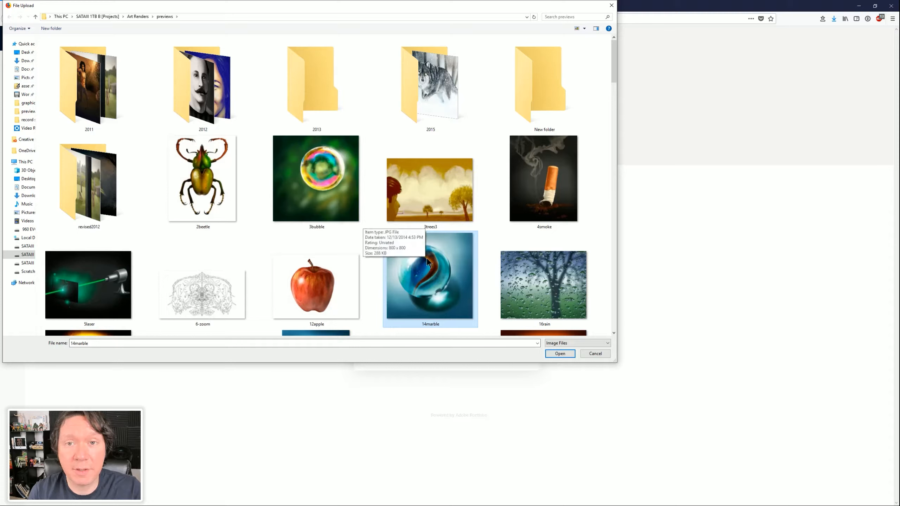
left_click(559, 353)
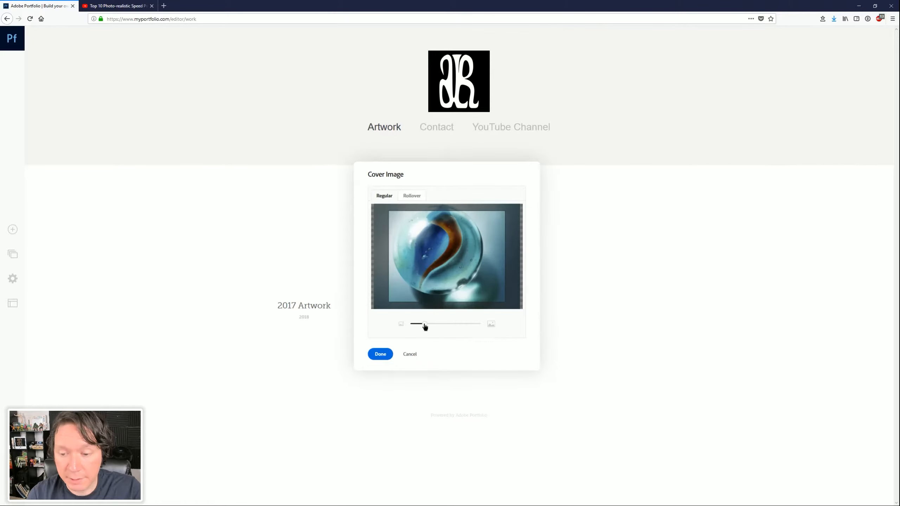
Scale down and reposition the marble within the cover crop so the whole marble fits, and save the cover image
left_click_drag(417, 324, 414, 324)
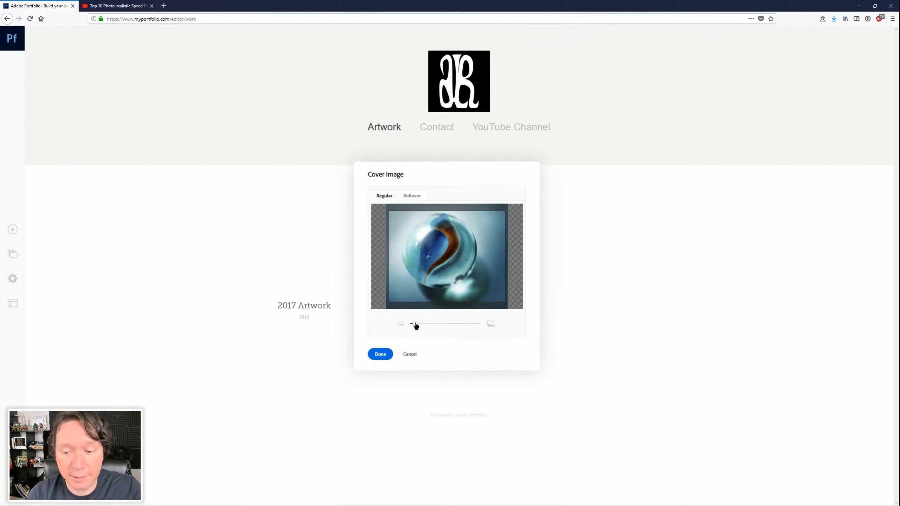
left_click_drag(455, 274, 456, 281)
left_click(379, 354)
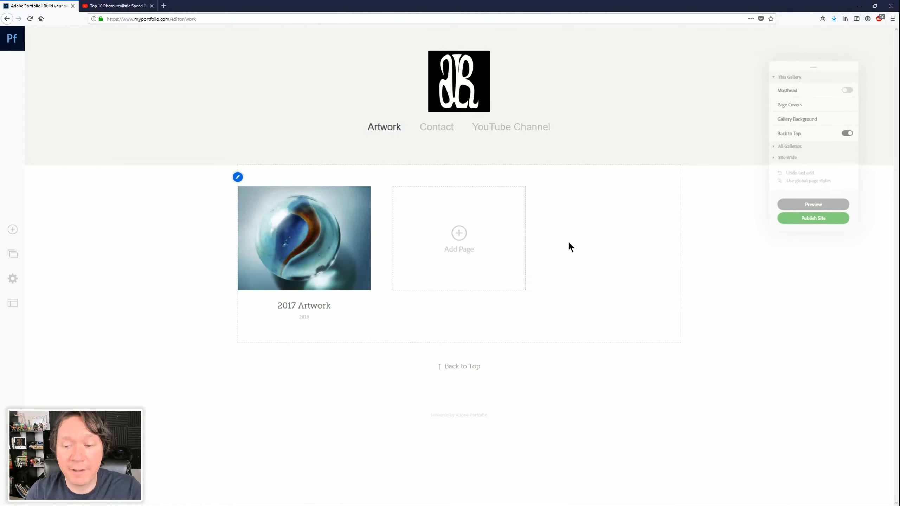
Create a new page titled 2016 Artwork in the Artwork gallery
left_click(457, 235)
left_click(450, 247)
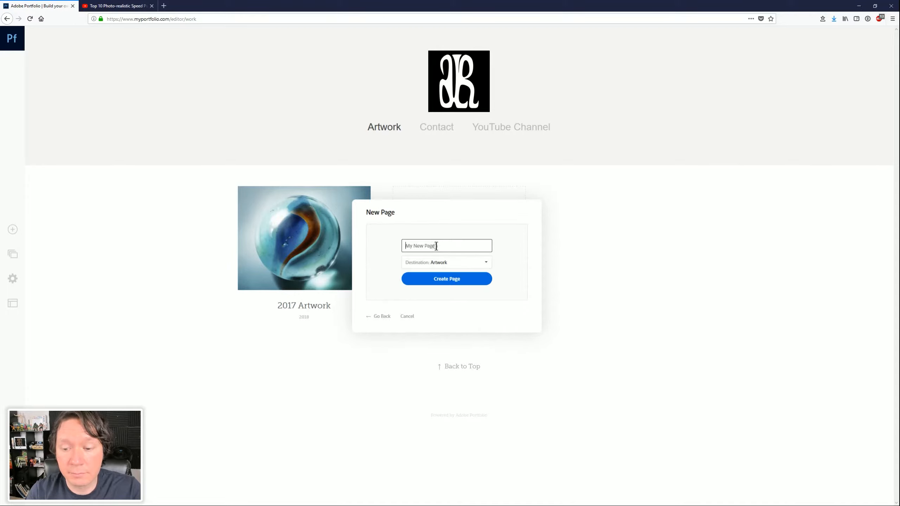
type("2016 Artwork")
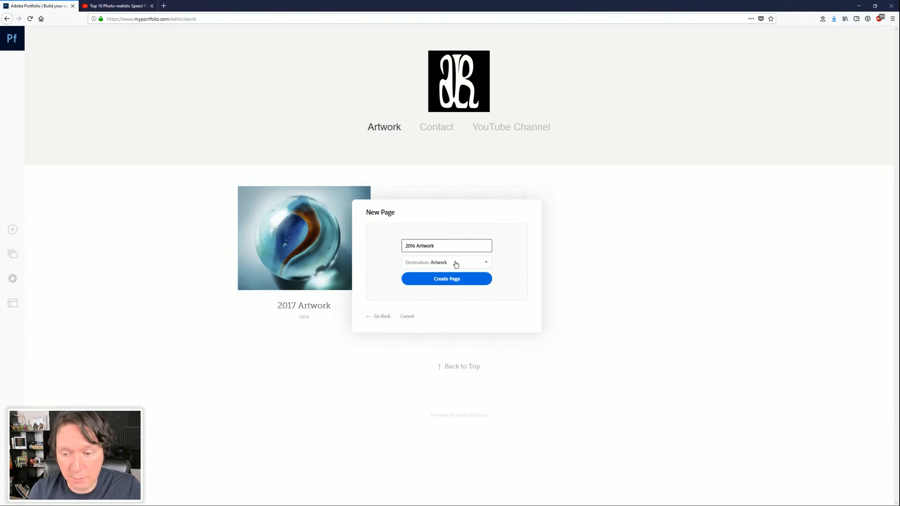
left_click(446, 280)
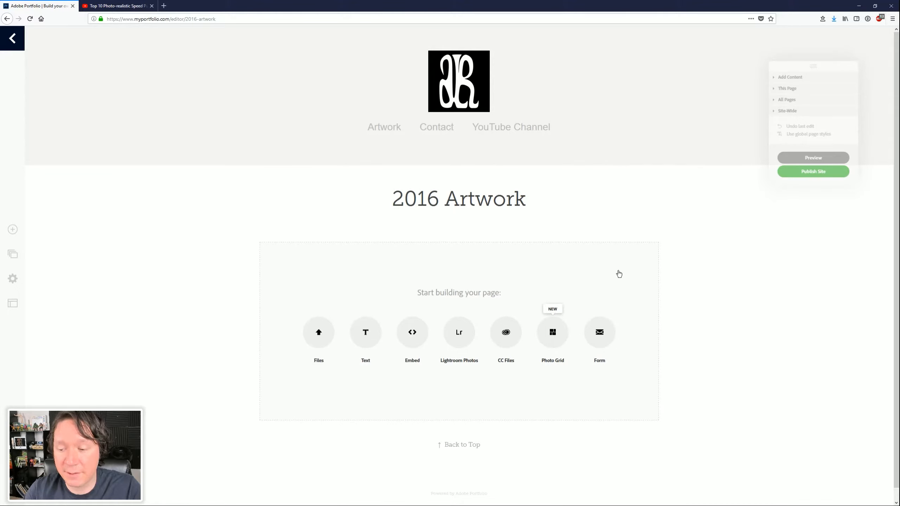
Add a photo grid to the 2016 Artwork page and upload seven paintings, including the sunset tree, tortoise, lizard and desert palms
left_click(552, 332)
scroll(550, 333, "down", 1)
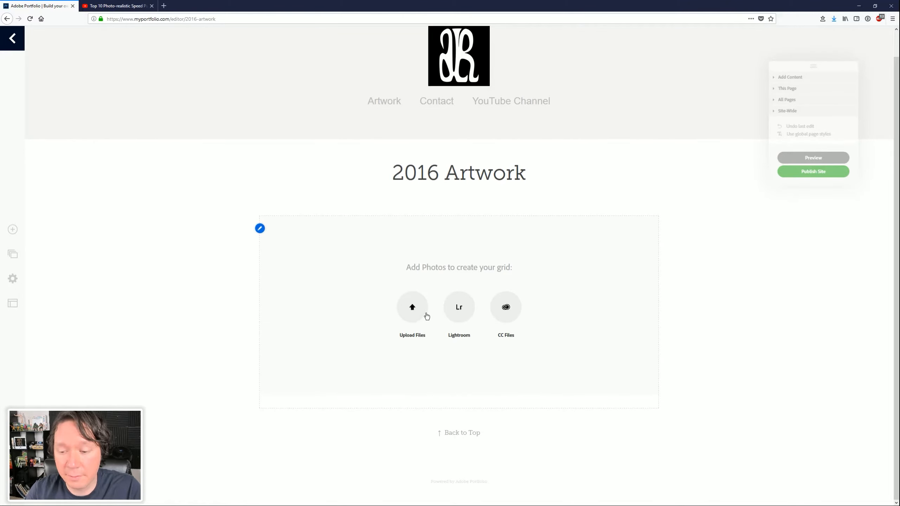
left_click(412, 306)
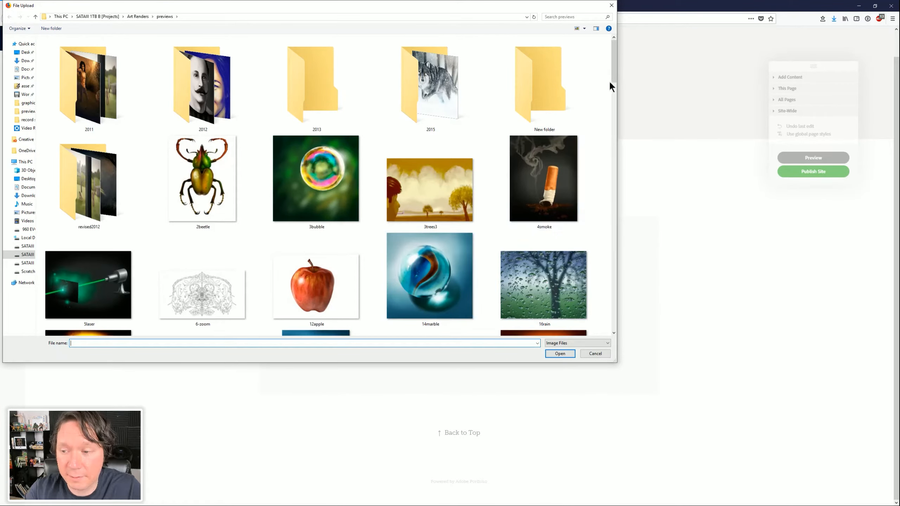
scroll(608, 80, "down", 1)
left_click(559, 354)
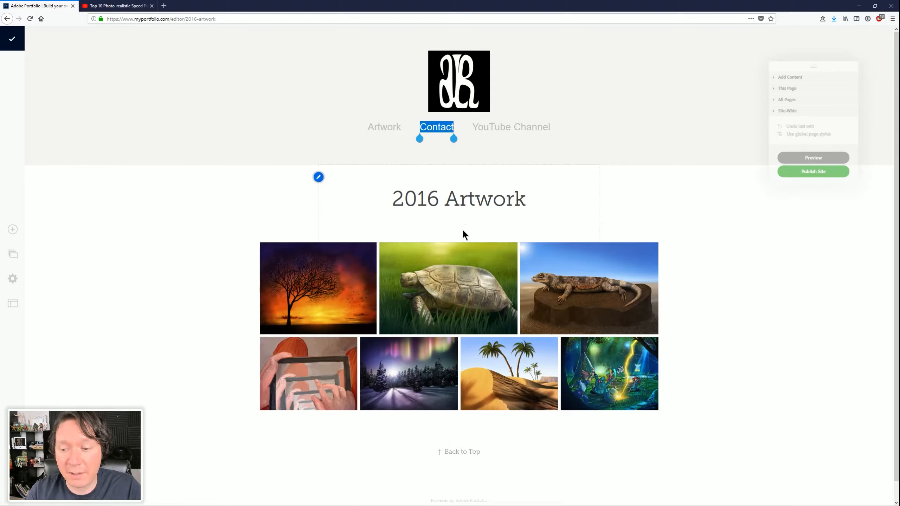
mouse_move(455, 252)
mouse_move(454, 428)
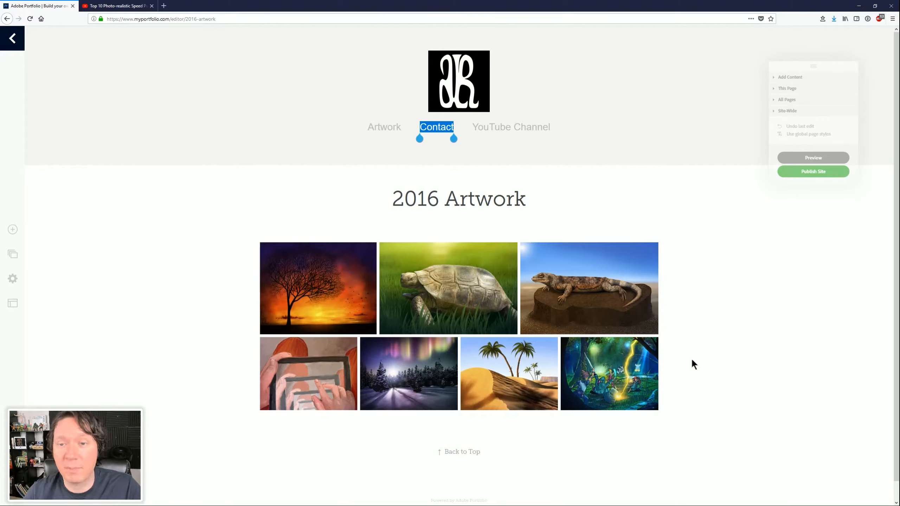
Enter a 2016 Artwork page description crediting the artist by name as "Digital Artist and Corel Painter Master"
left_click(791, 89)
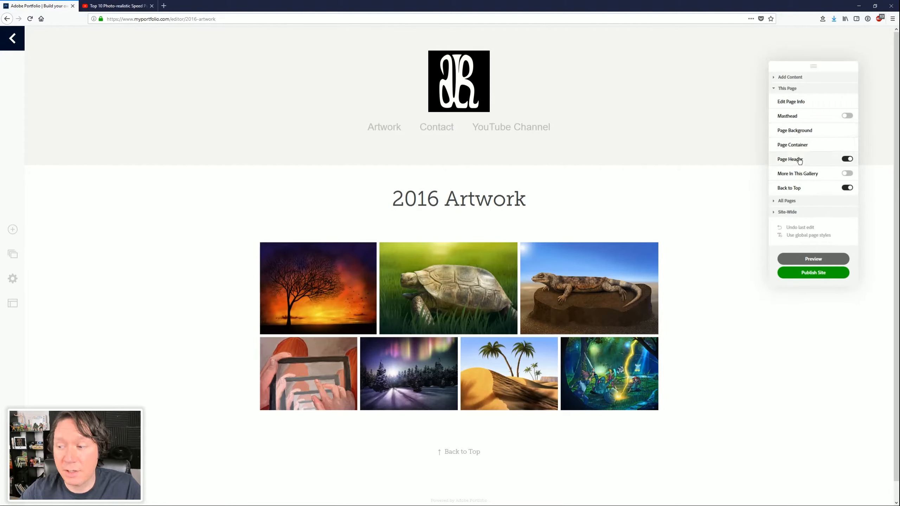
left_click(797, 102)
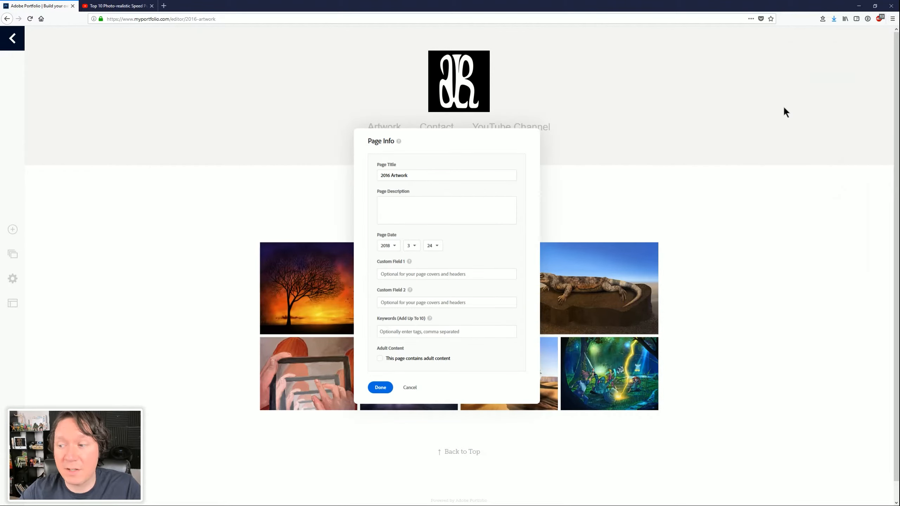
left_click(396, 202)
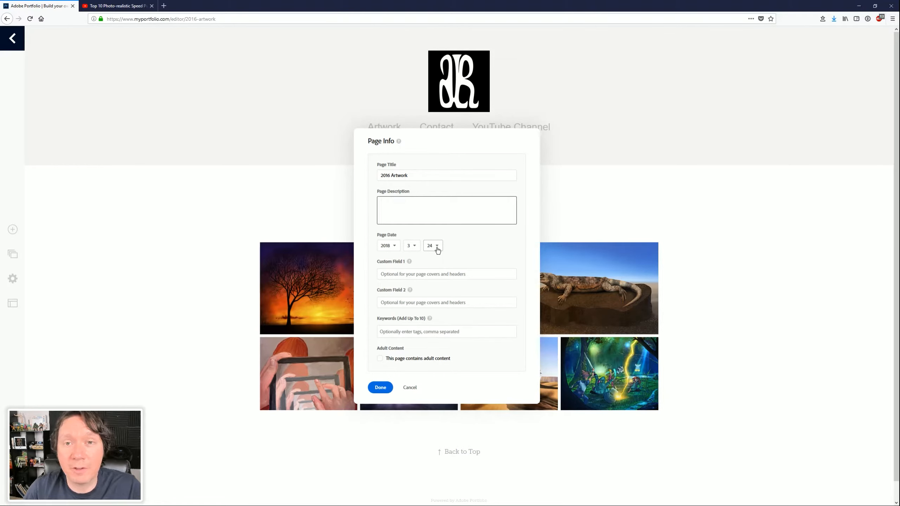
type("2016 Artwork by Aaron Rutten, Digital Artist and Corel Painter Master")
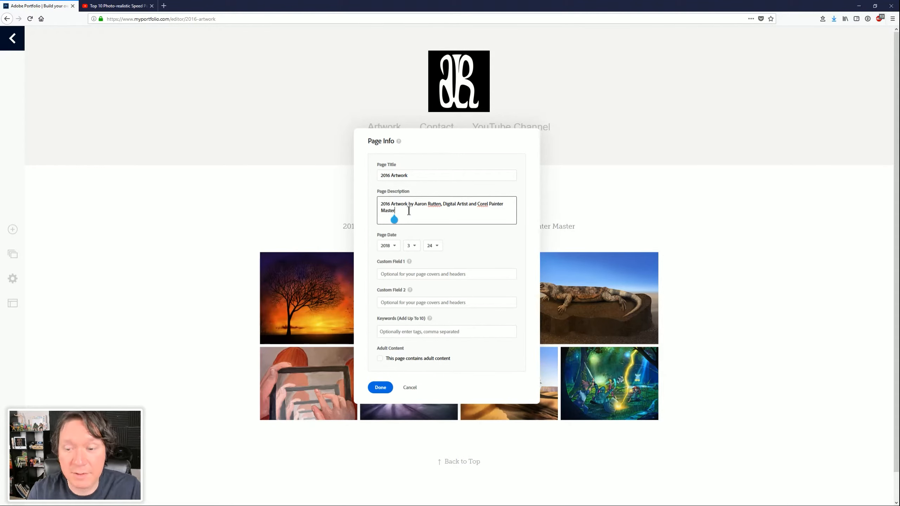
Add the keywords digital art, corel painter and landscape painting to the 2016 Artwork page info and save it
left_click(390, 333)
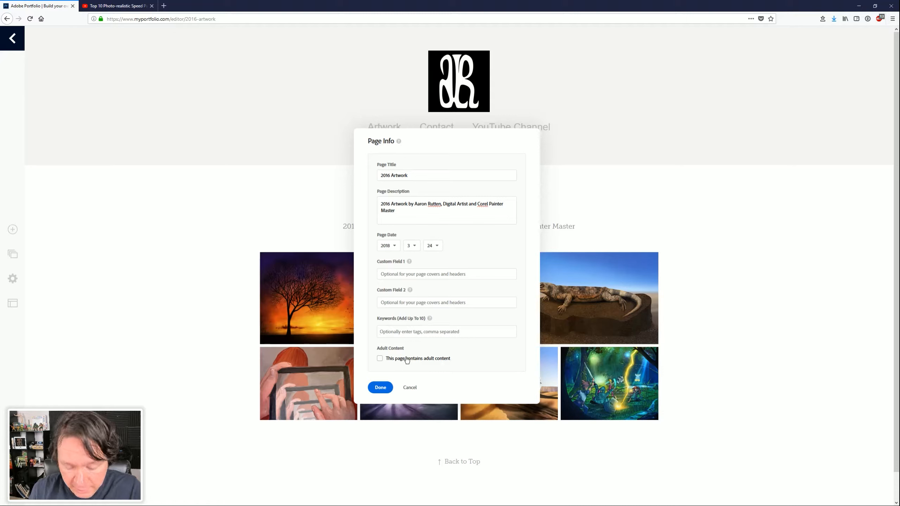
type("digital art, corel painter, landscape painting")
left_click(399, 212)
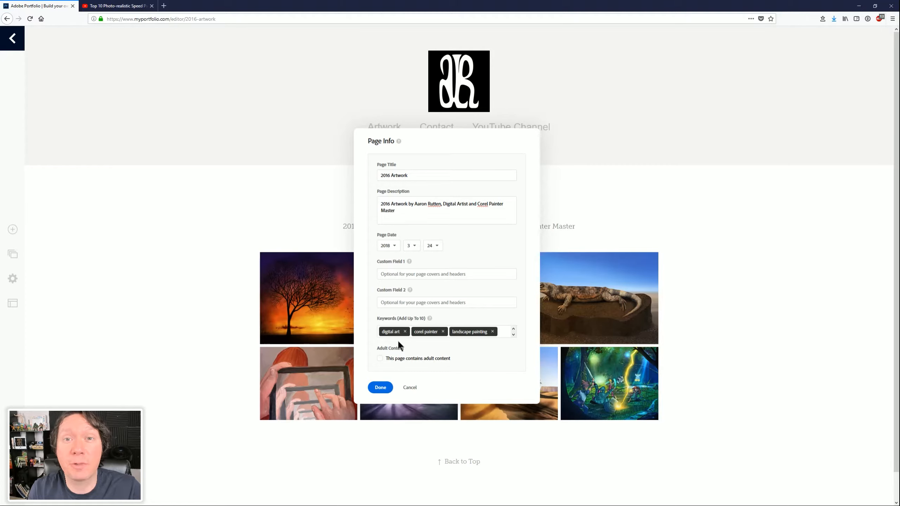
left_click(380, 387)
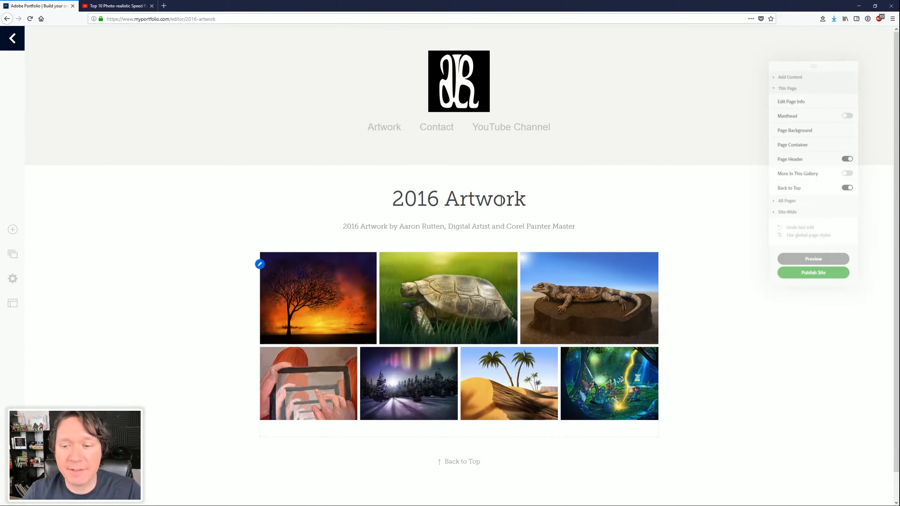
Reorder the Artwork gallery so the 2017 Artwork page comes before the 2016 Artwork page
left_click(382, 126)
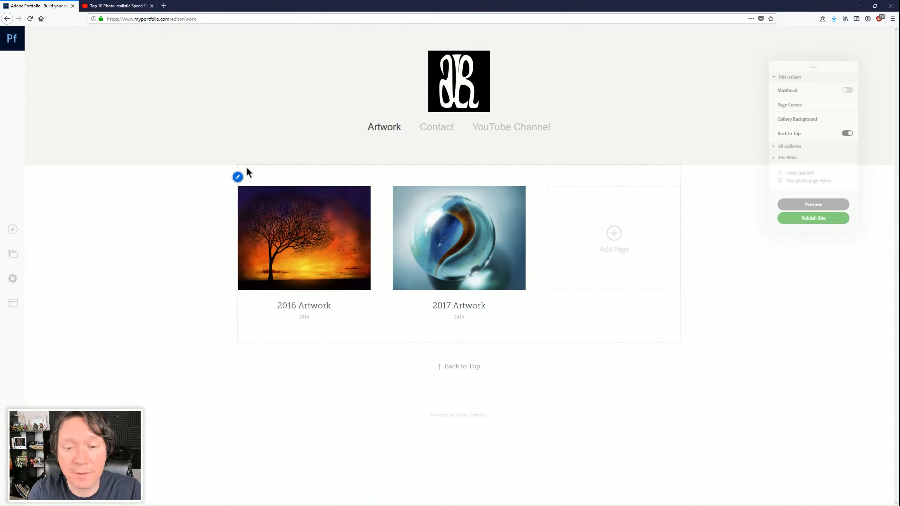
left_click(237, 176)
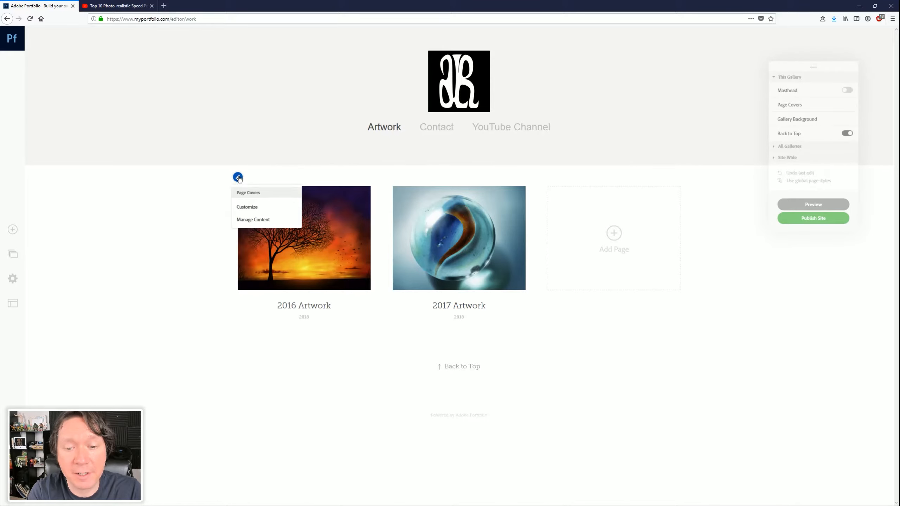
left_click(253, 220)
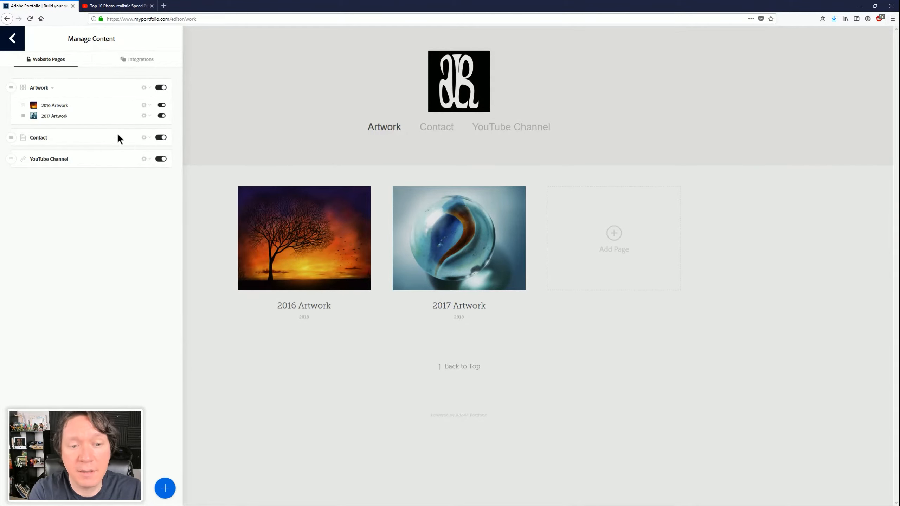
left_click_drag(22, 115, 25, 99)
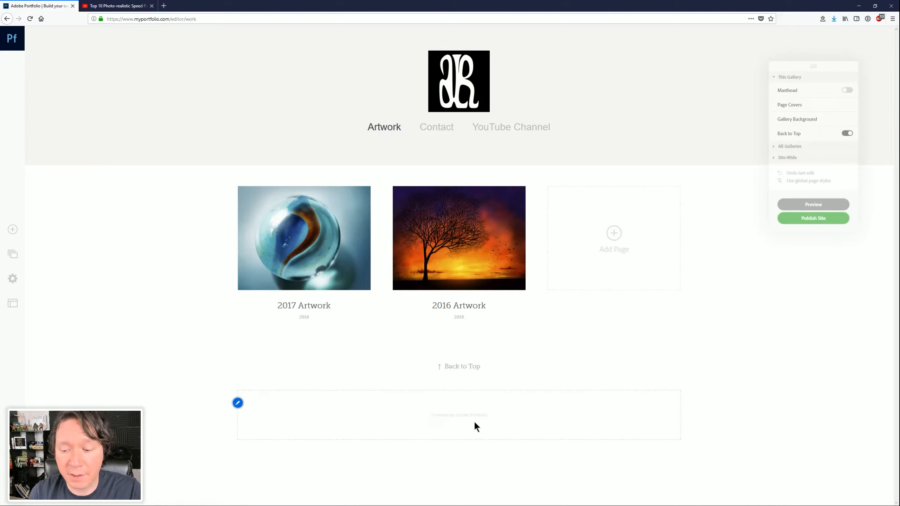
Replace the footer text with the artist's name, "Corel Painter Master | Copyright 2018", the artist's name again and "All Rights Reserved."
left_click(238, 403)
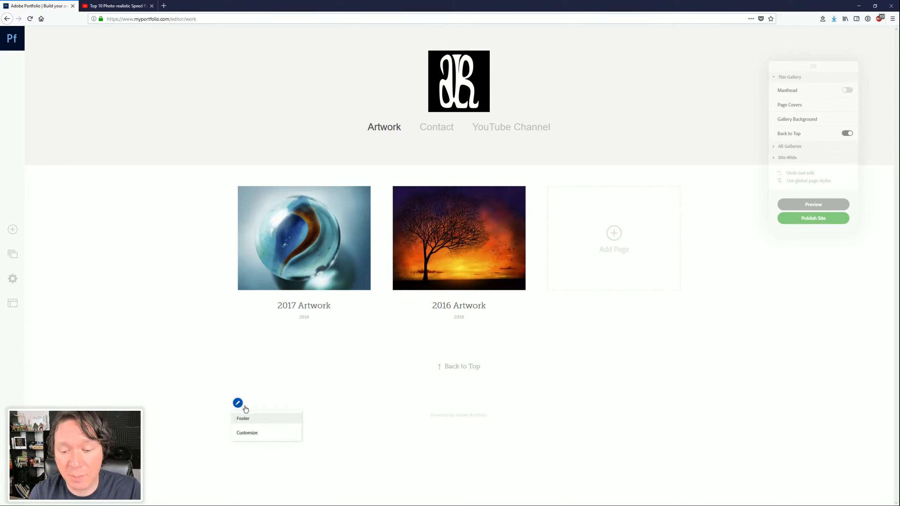
left_click(251, 433)
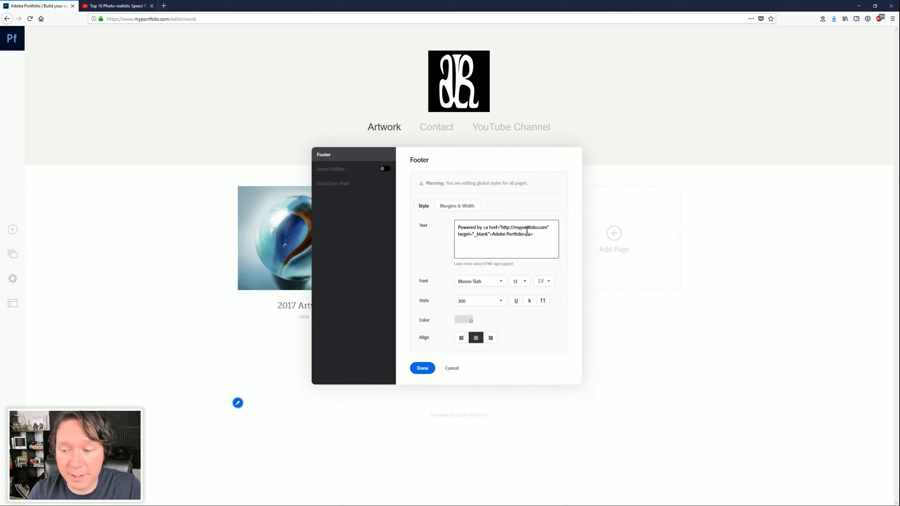
left_click(470, 234)
left_click(539, 235)
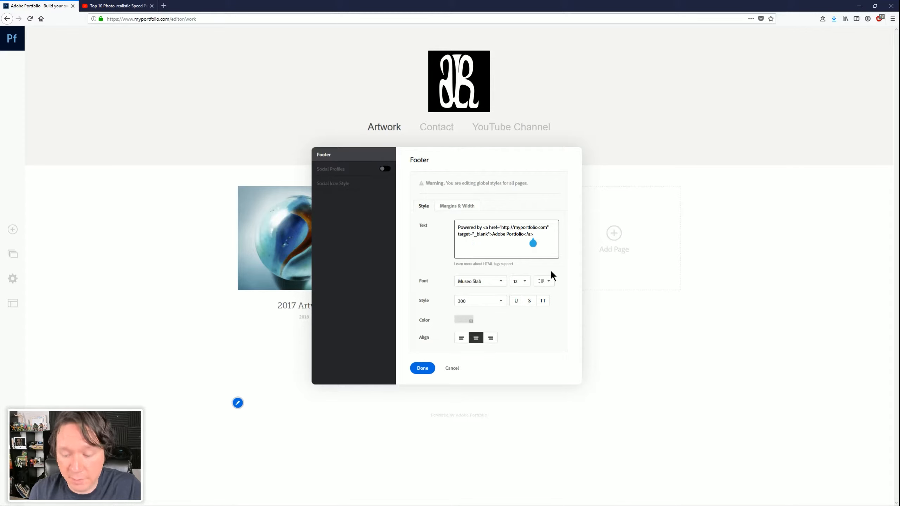
key("BackSpace")
key("BackSpace")
key("BackSpace")
key("BackSpace")
key("BackSpace")
key("BackSpace")
key("BackSpace")
key("BackSpace")
key("BackSpace")
key("BackSpace")
key("BackSpace")
key("BackSpace")
key("BackSpace")
key("BackSpace")
key("BackSpace")
key("BackSpace")
key("BackSpace")
key("BackSpace")
key("BackSpace")
key("ctrl+a")
type("Aaron Rutten, Corel Painter Master | Copyright 2018 Aaron Rutten. All Rights Reserved.")
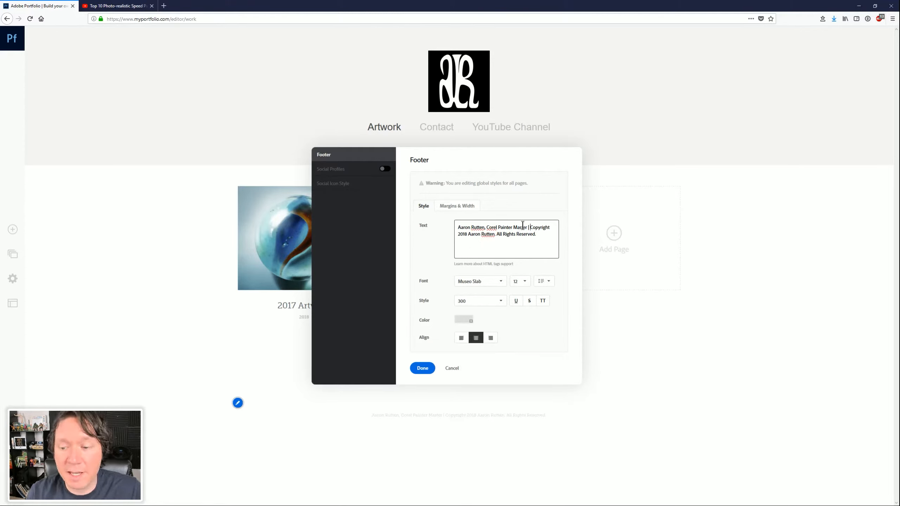
left_click(422, 369)
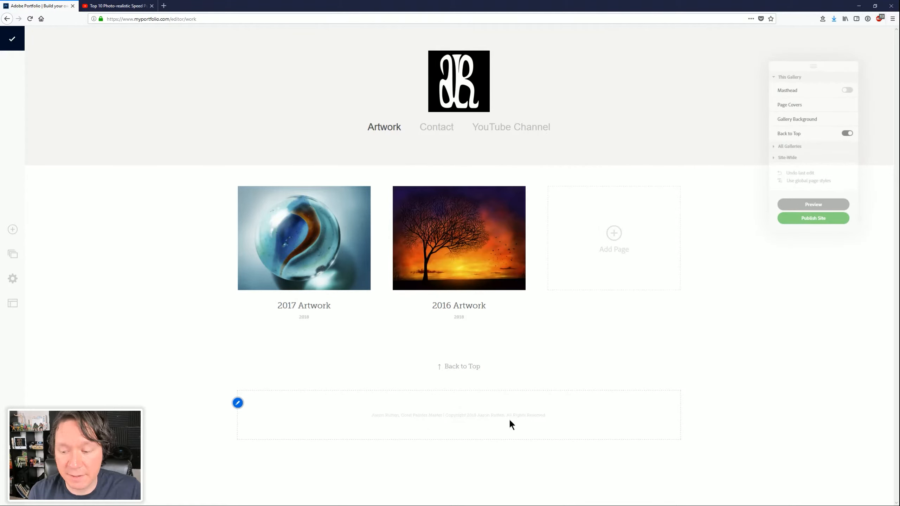
Change the footer text color to the dark gray recently used swatch and save the footer style
left_click(238, 403)
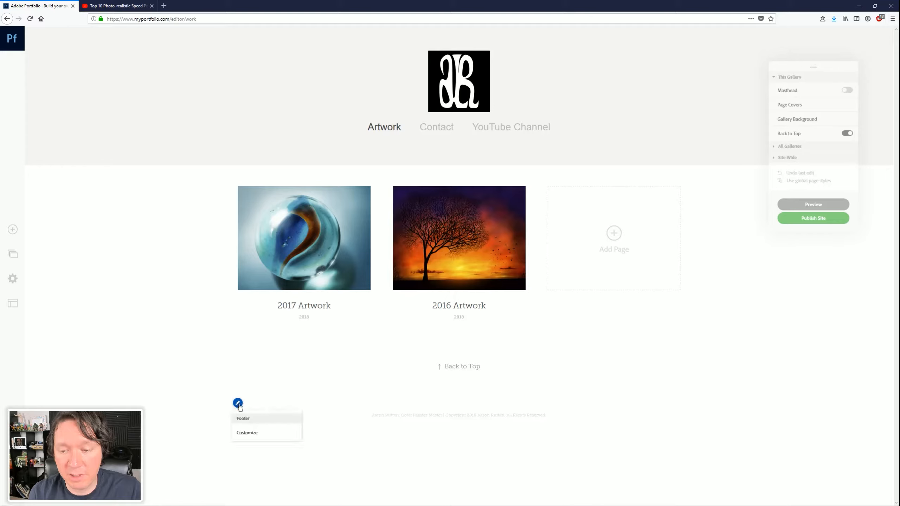
left_click(246, 432)
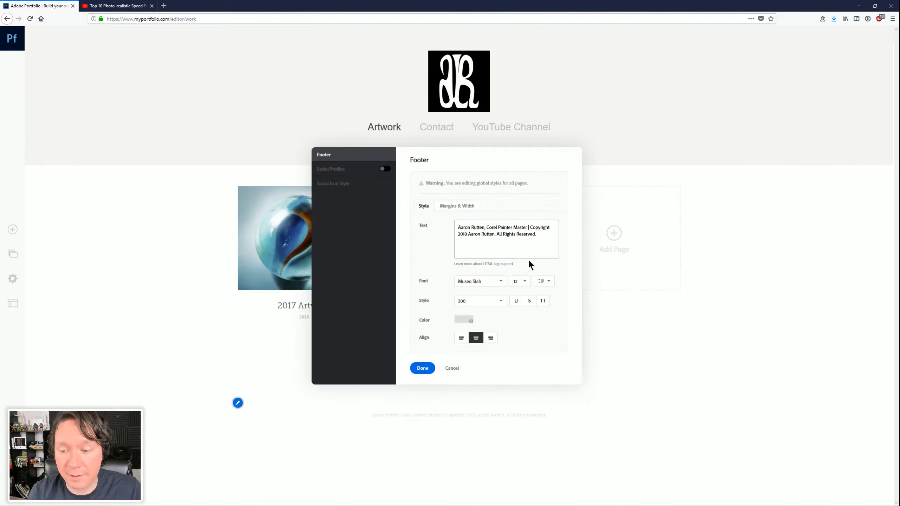
left_click(467, 320)
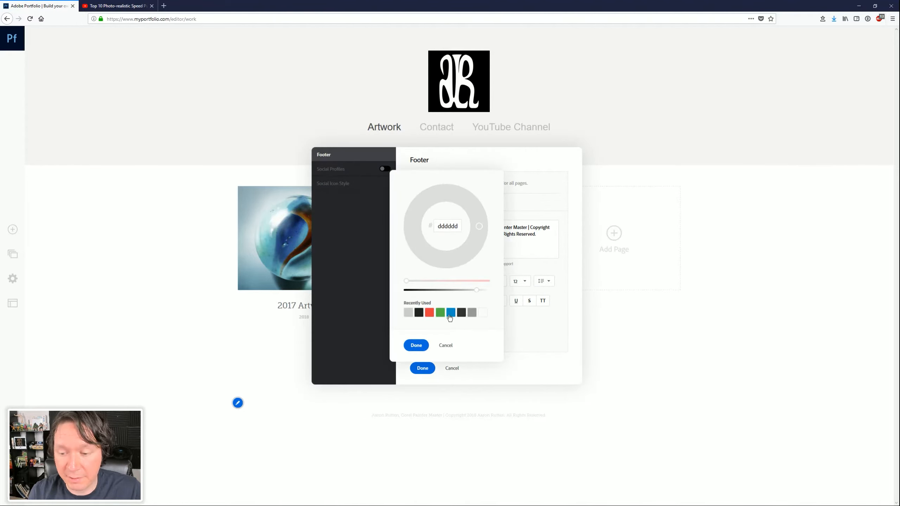
left_click(461, 314)
left_click(426, 345)
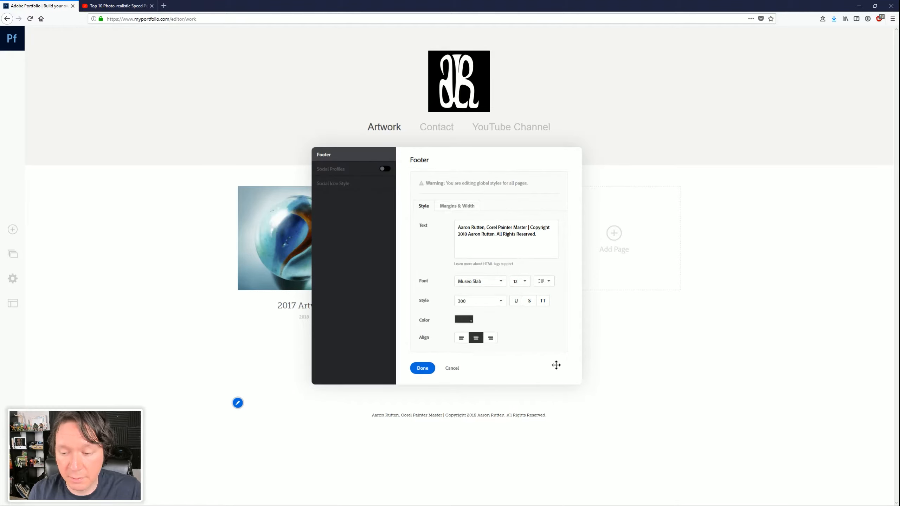
left_click(422, 368)
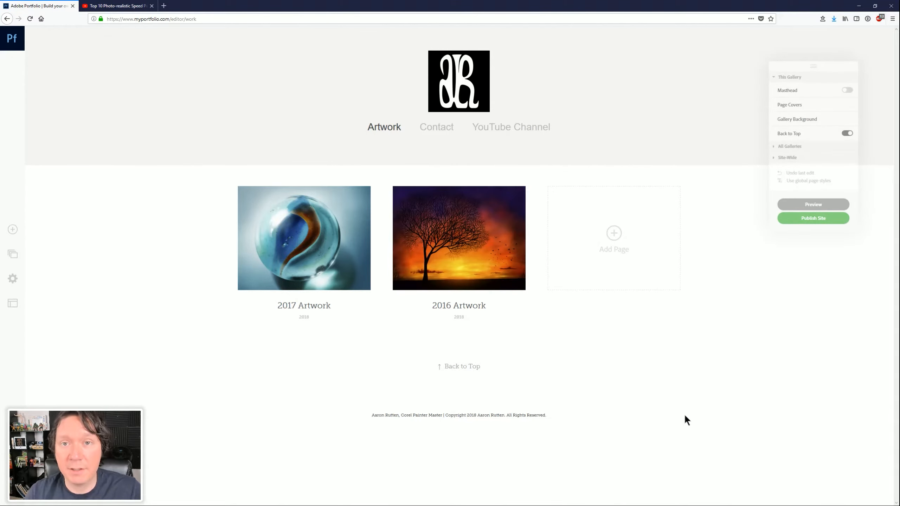
Add the artist's first name to the Contact page title, plus a "Contact info for Seattle Digital Artist" description with full name and keywords including digital art, corel painter
left_click(434, 128)
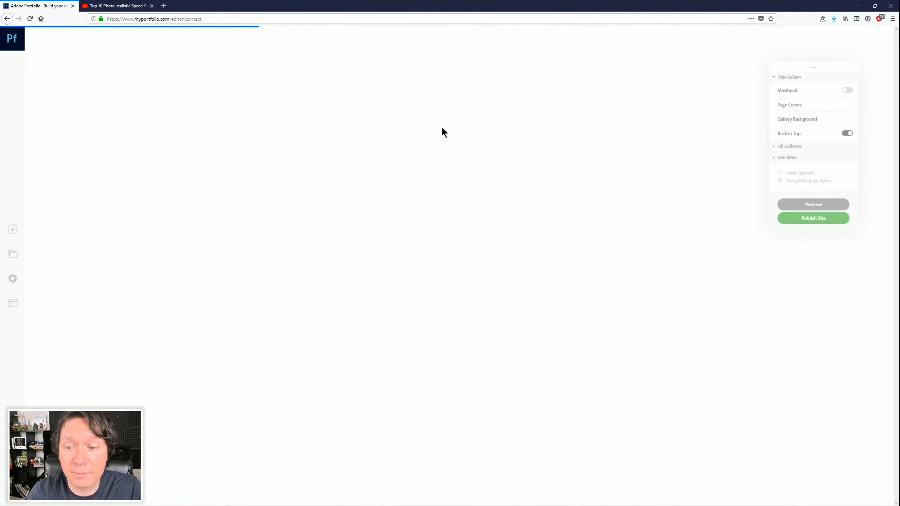
left_click(318, 178)
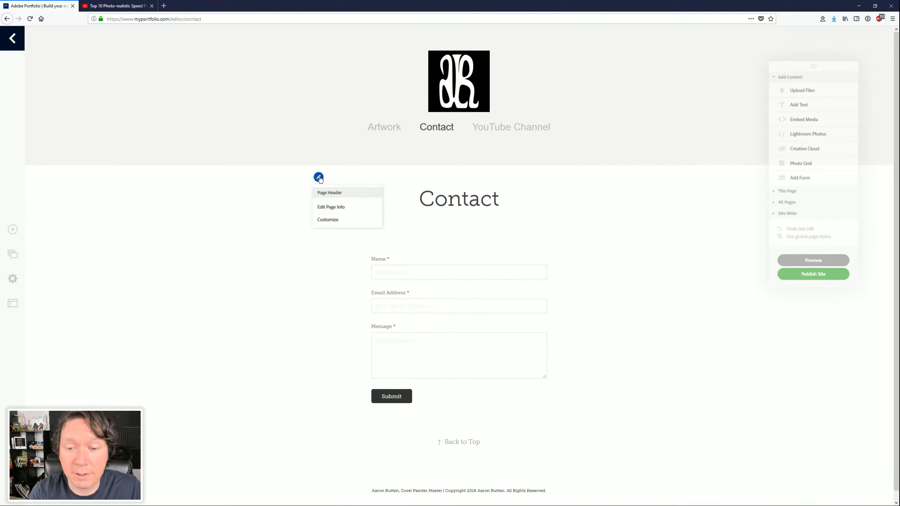
left_click(332, 208)
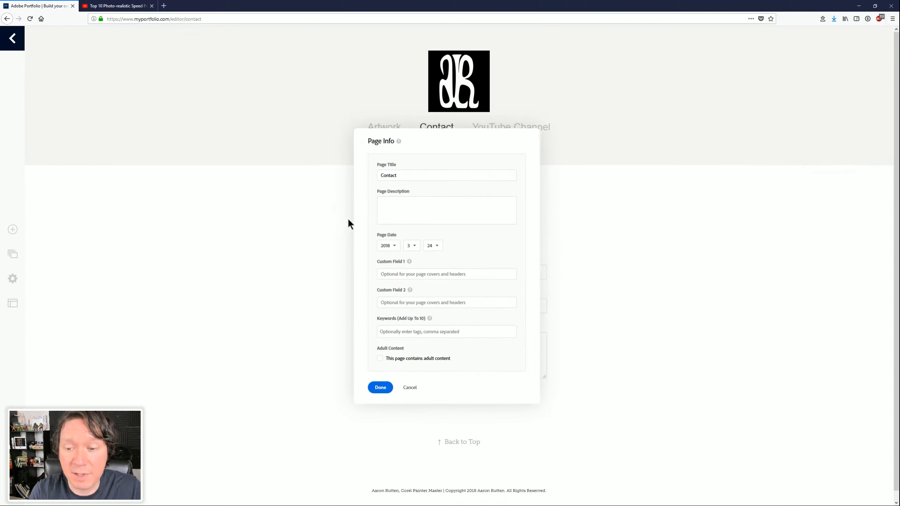
left_click(403, 176)
type("Aa")
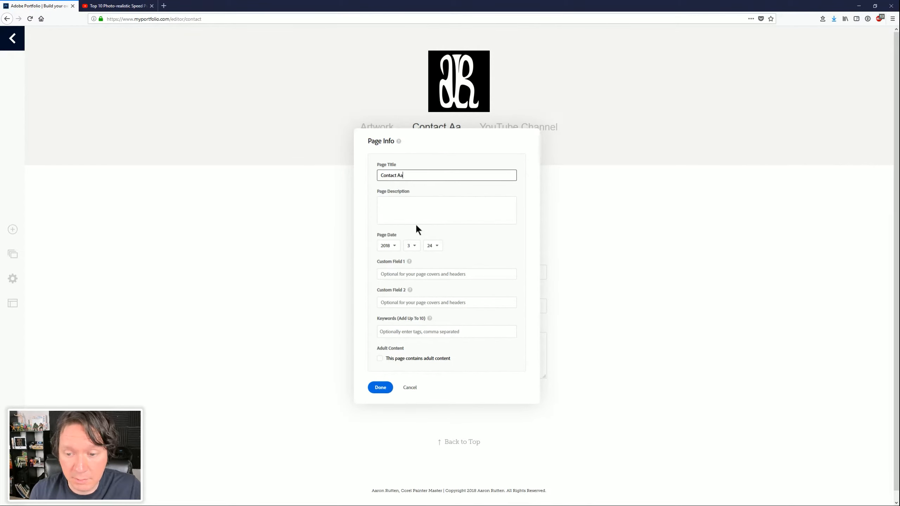
type("ron")
left_click(421, 202)
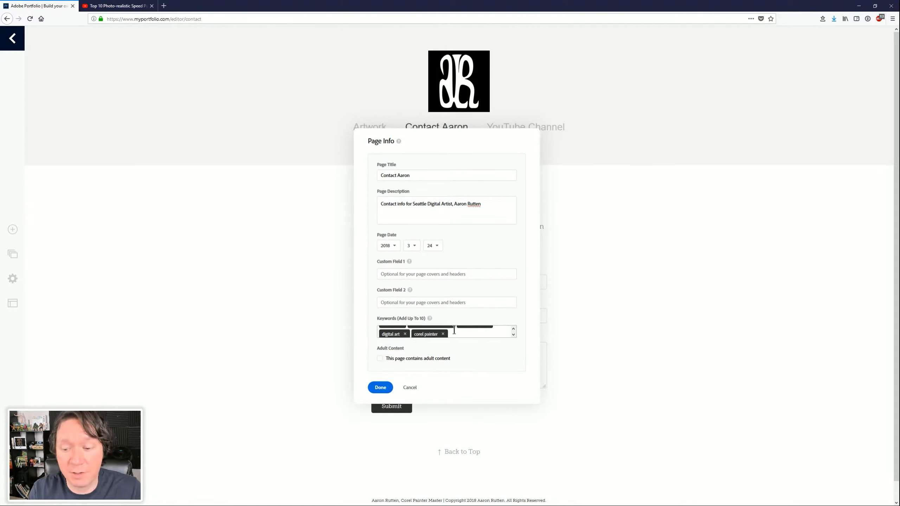
left_click(377, 387)
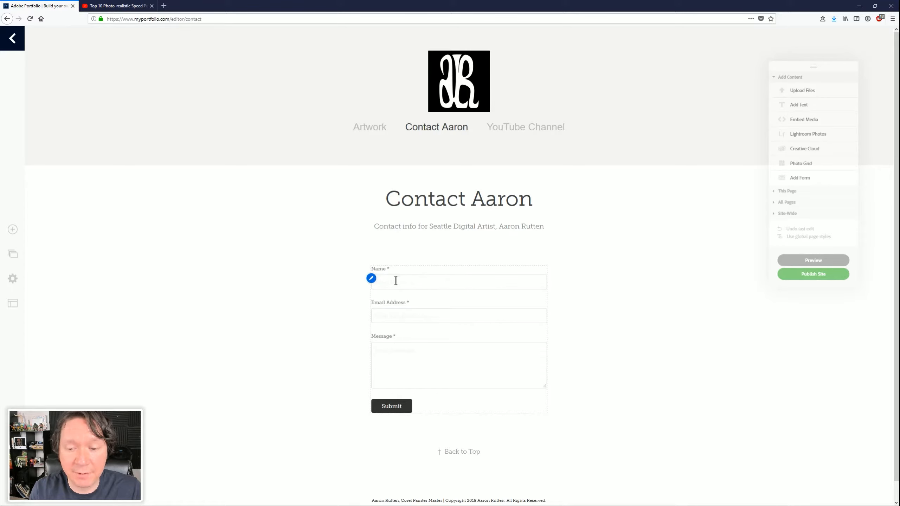
Add a new text field labeled Website to the contact form
left_click(370, 278)
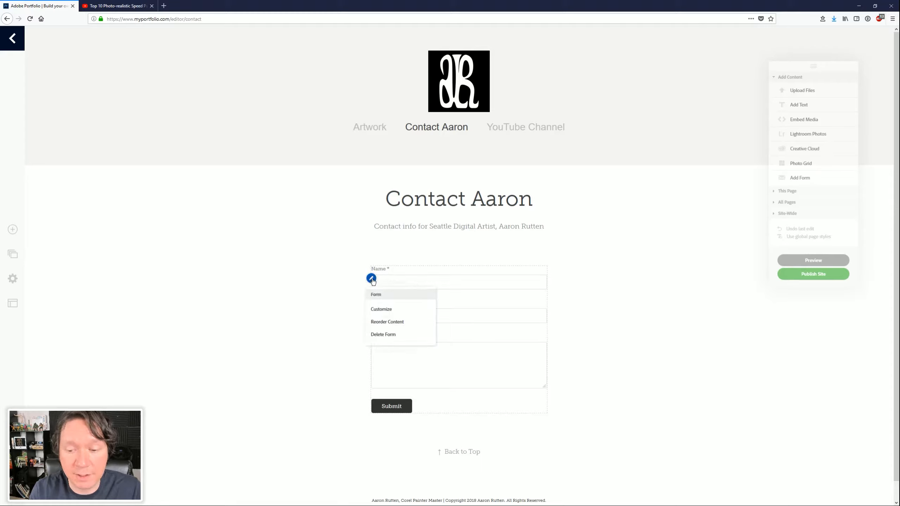
left_click(381, 308)
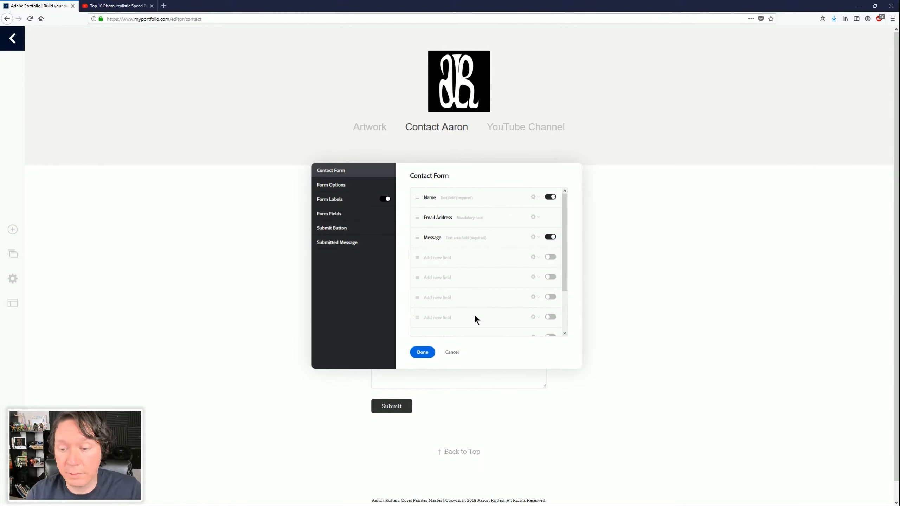
left_click(550, 258)
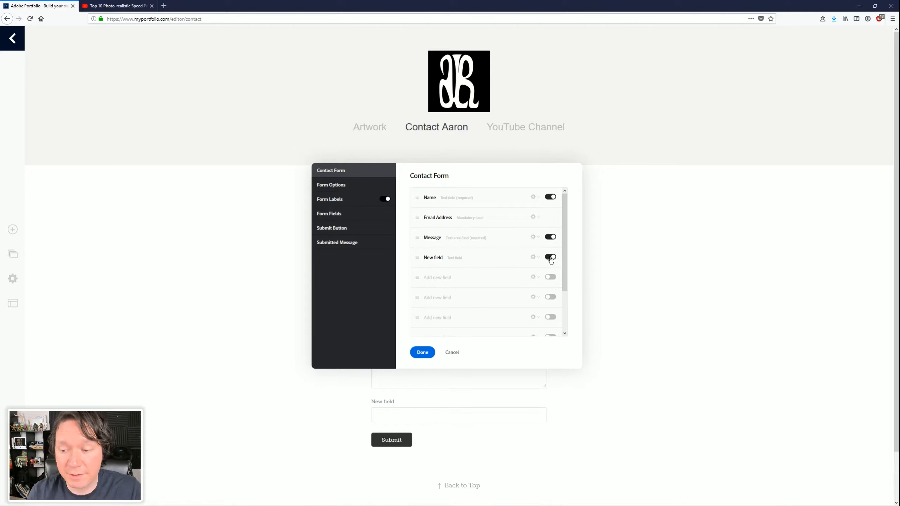
left_click(533, 257)
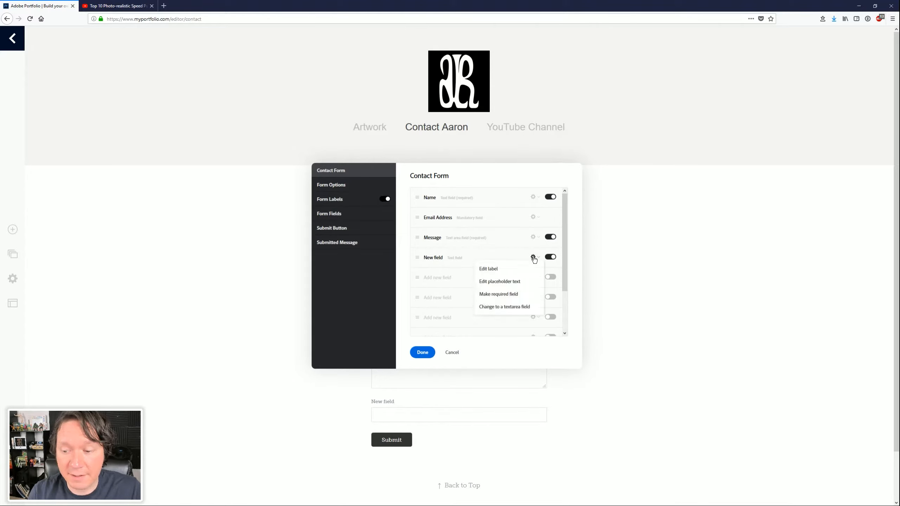
left_click(491, 267)
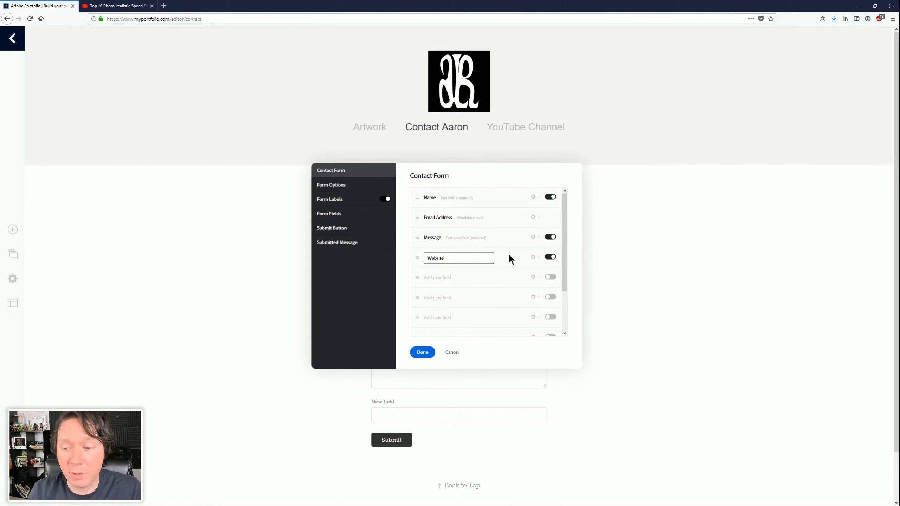
key("Return")
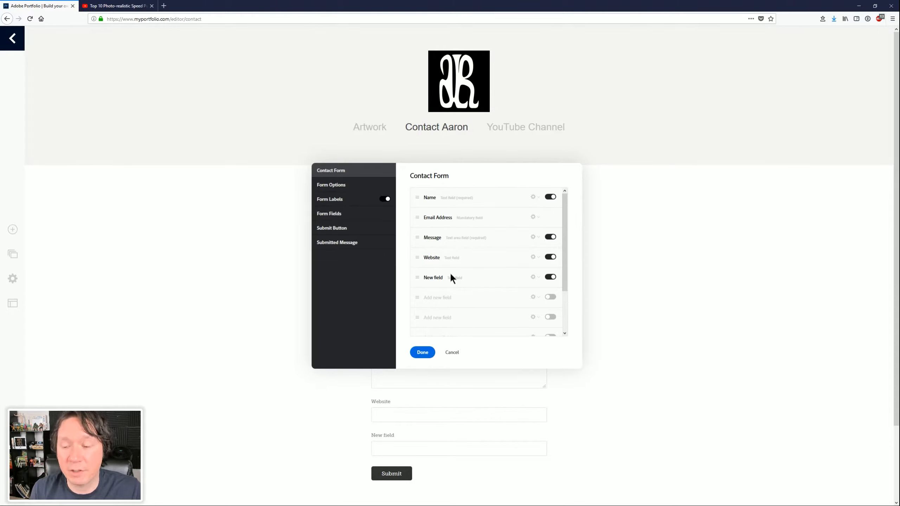
Enable another contact form field below Website and label it Your Budget
left_click(533, 277)
left_click(512, 289)
type("Your Budget")
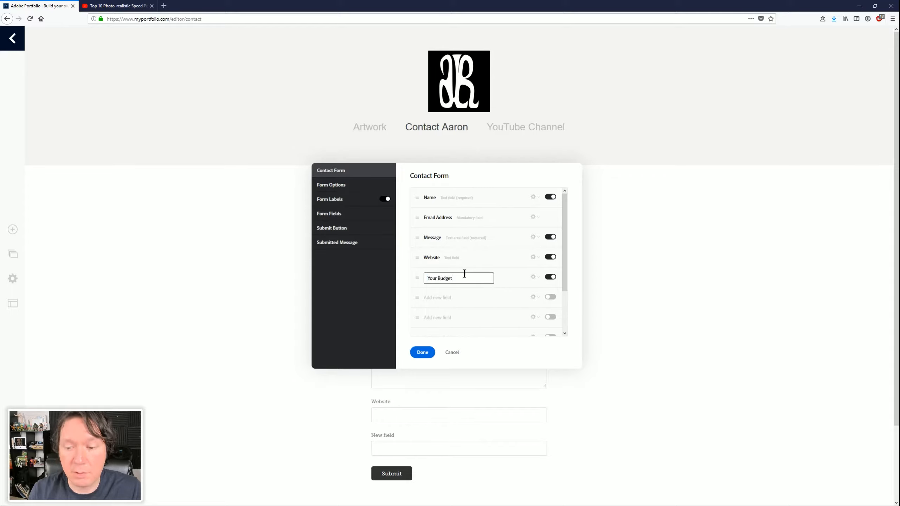
left_click(513, 276)
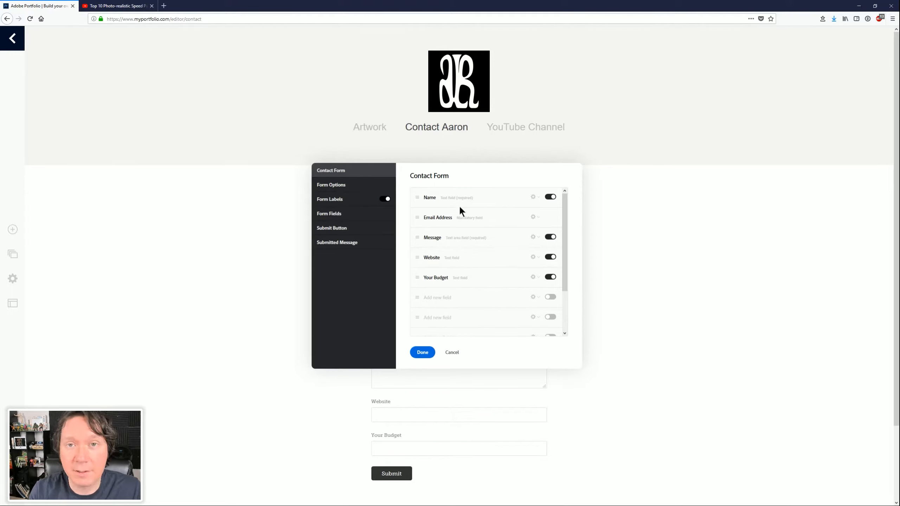
Review the contact form's recipient email and layout options, then its label, field and submit button styles
left_click(355, 188)
left_click(502, 202)
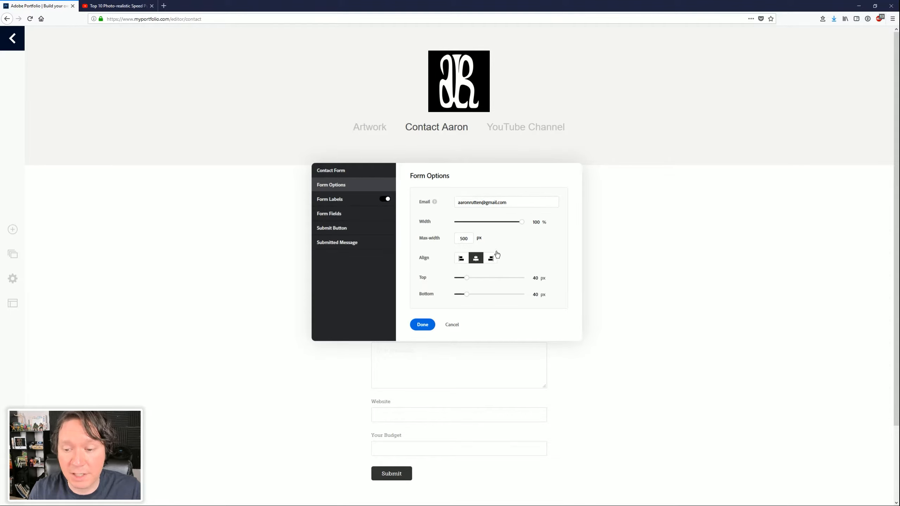
left_click(344, 200)
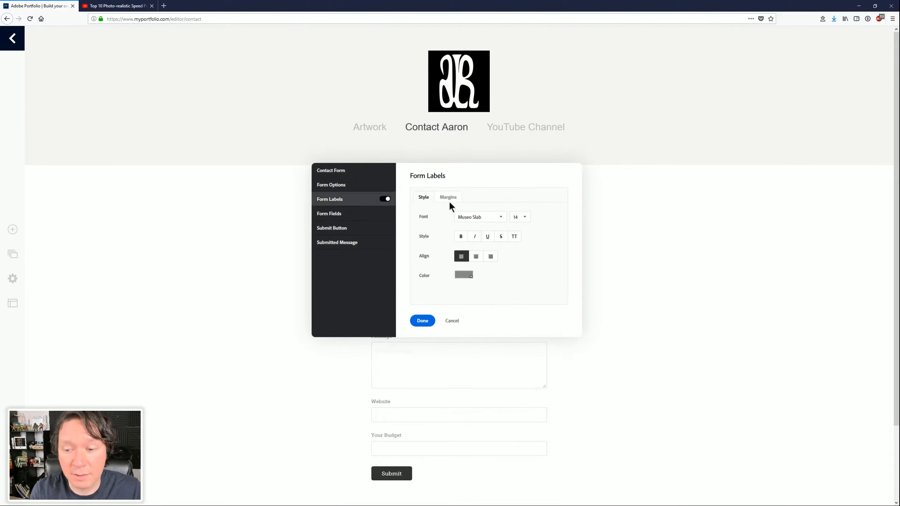
left_click(335, 216)
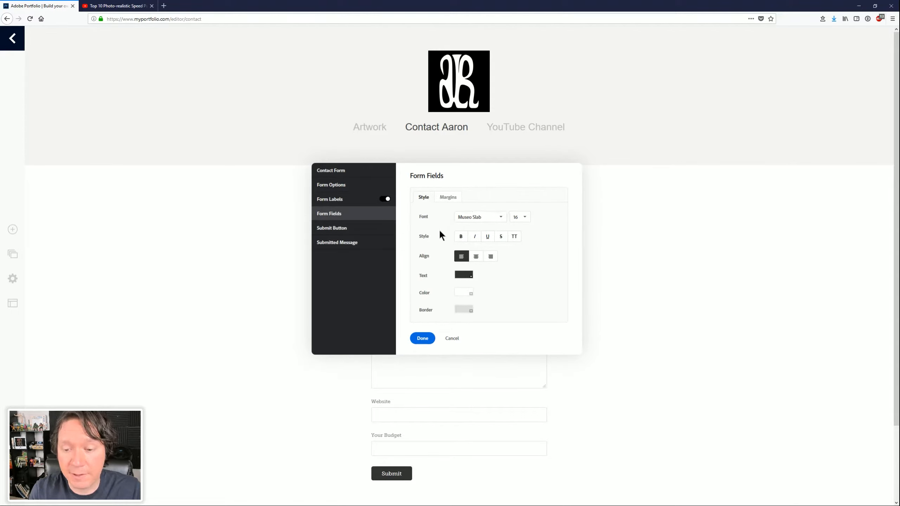
left_click(352, 228)
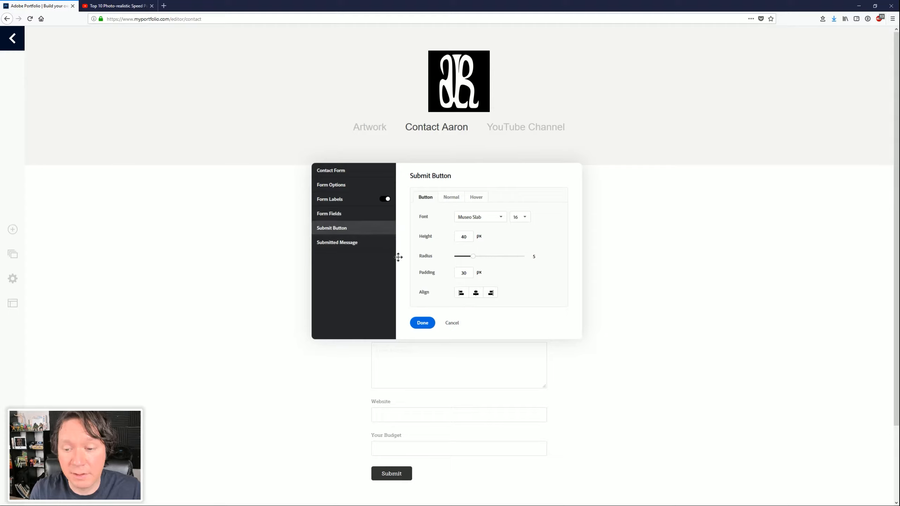
Extend the form's submitted message after "Thank you!" with "I have received your info and will reply soon with an estimate."
left_click(340, 243)
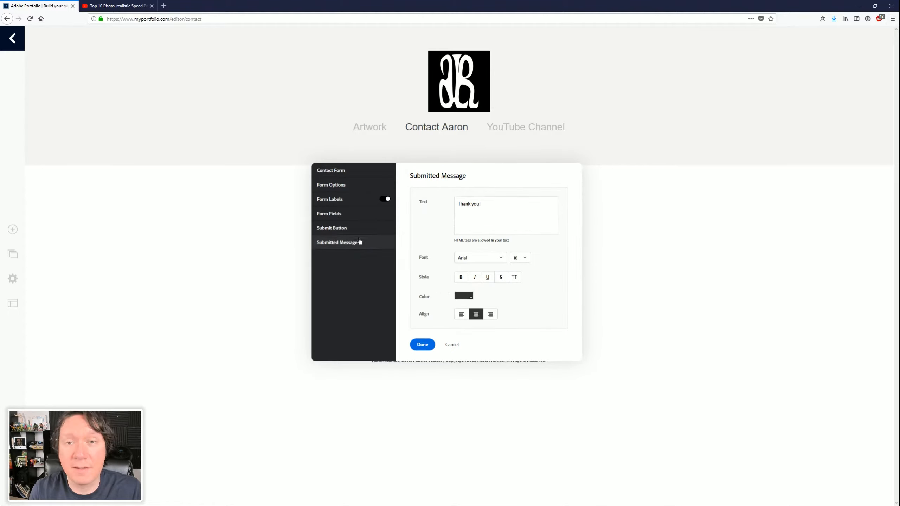
left_click(485, 204)
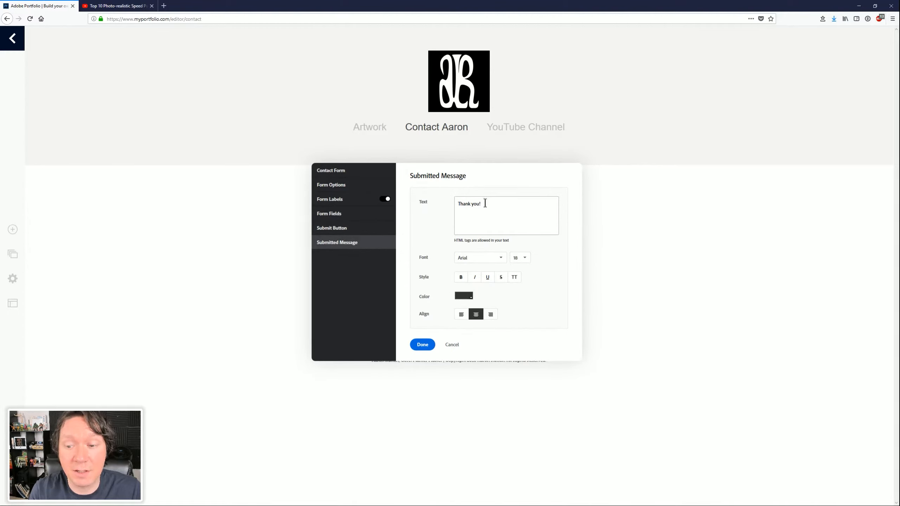
type("I have received your info and will reply soon with an estimate.")
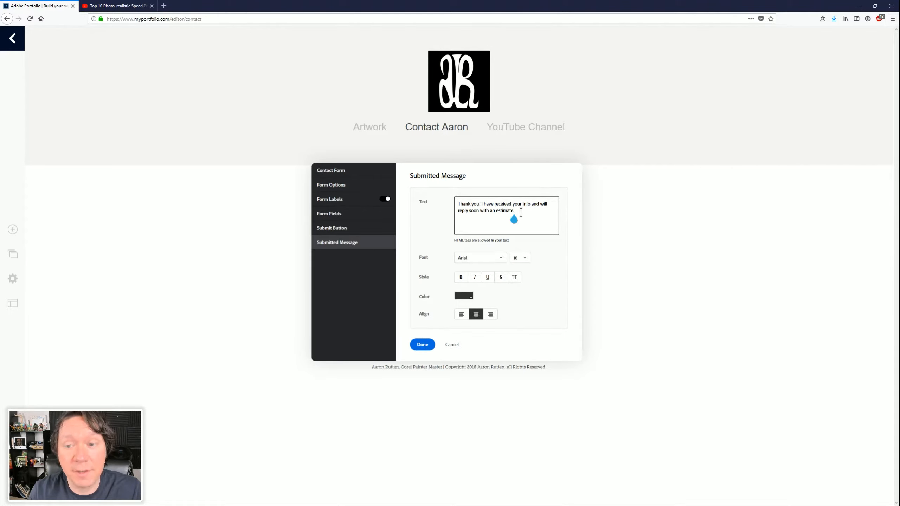
Apply the submitted-message changes and look over the updated Contact page, including its form fields and navigation links
left_click(423, 344)
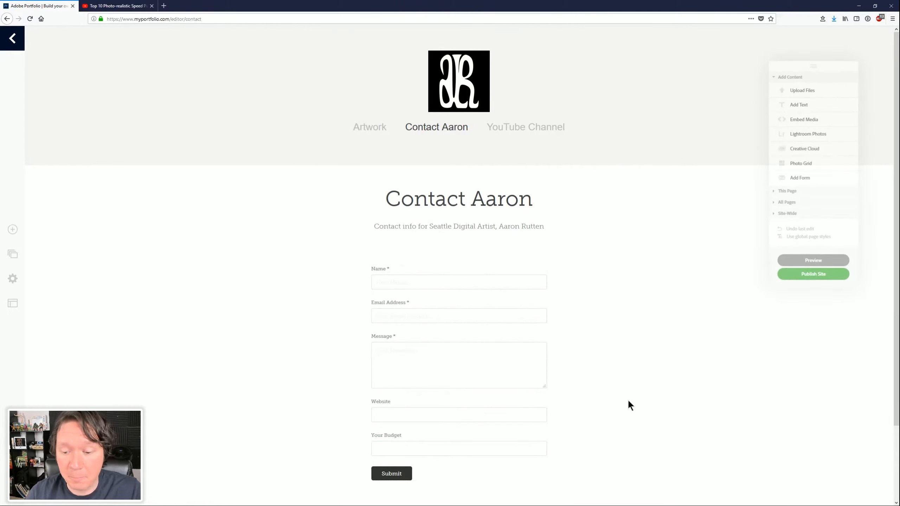
scroll(705, 248, "down", 3)
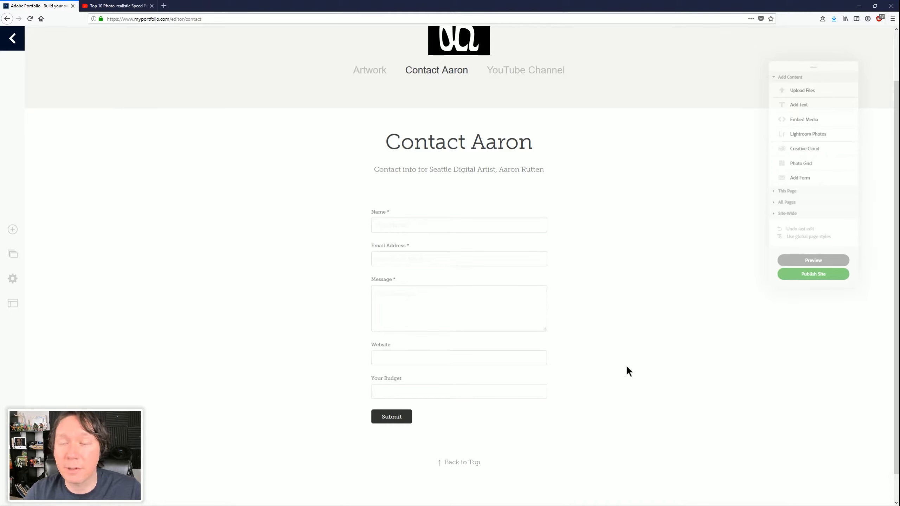
scroll(626, 365, "up", 2)
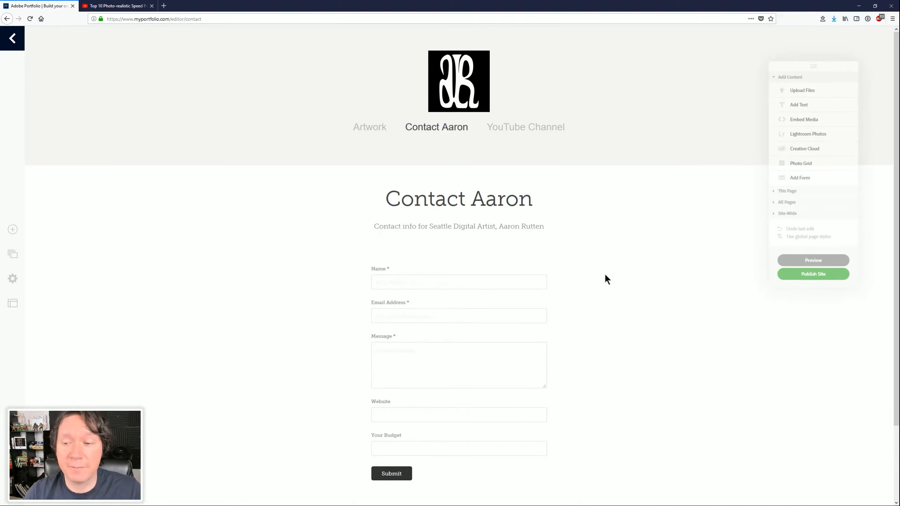
left_click(528, 128)
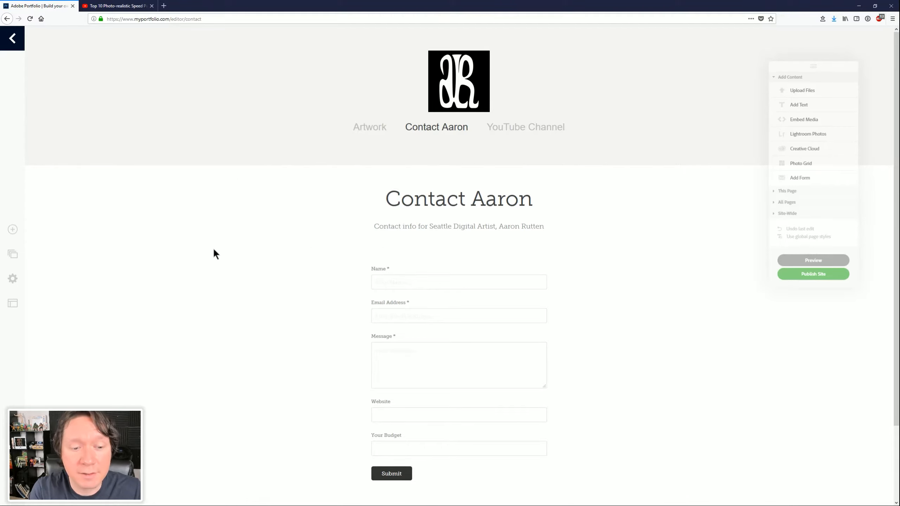
Open the website settings and review the available choices for the landing page and the 404 page
left_click(12, 279)
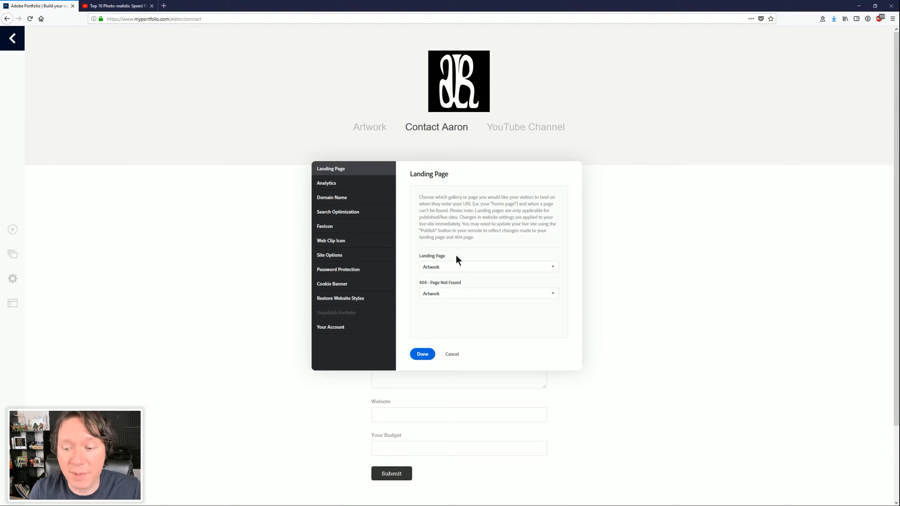
left_click(451, 268)
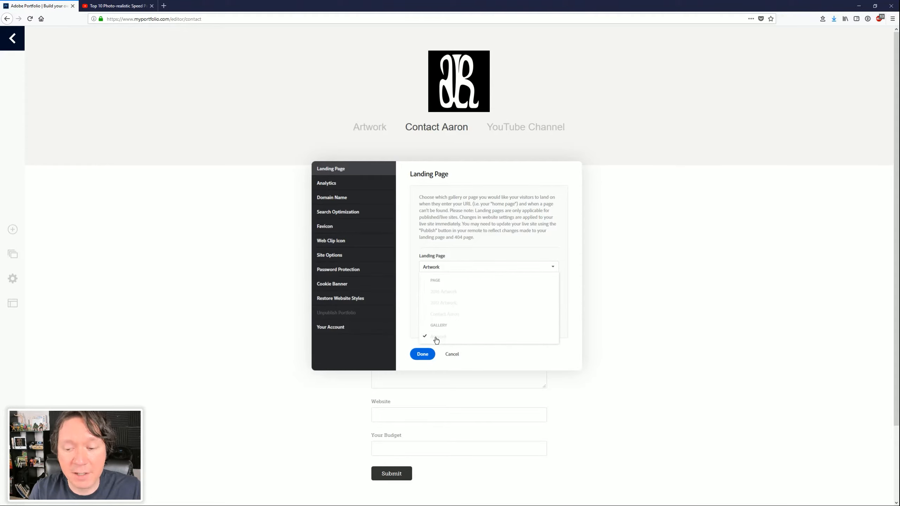
left_click(468, 251)
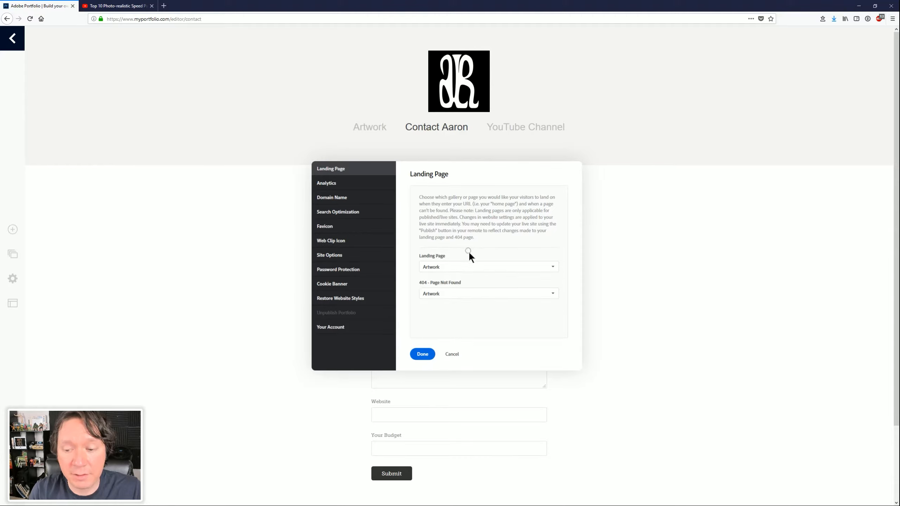
left_click(443, 294)
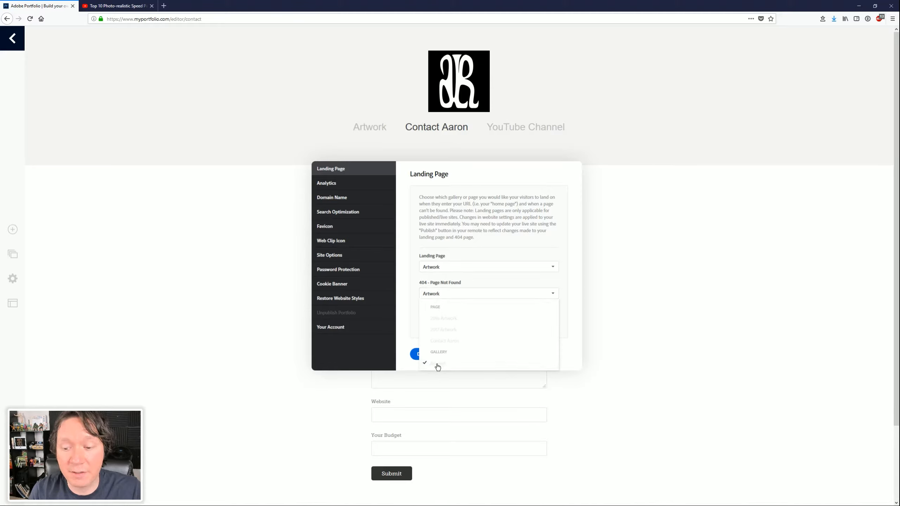
left_click(456, 289)
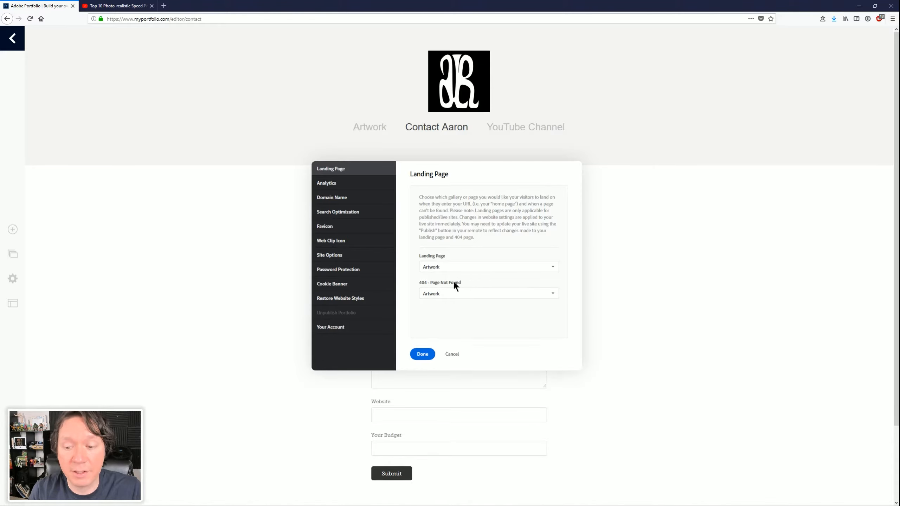
Review the Google Analytics tracking settings, then the portfolio URL and custom domain name settings
left_click(335, 183)
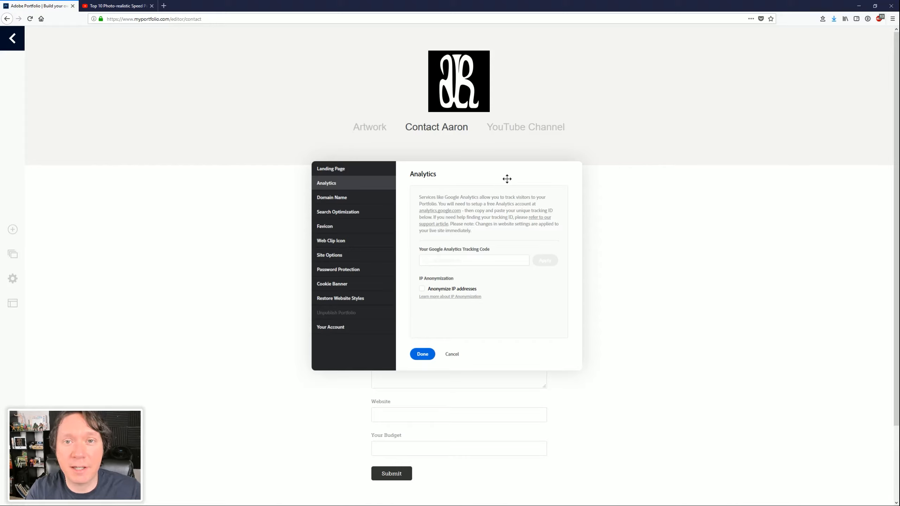
left_click(458, 260)
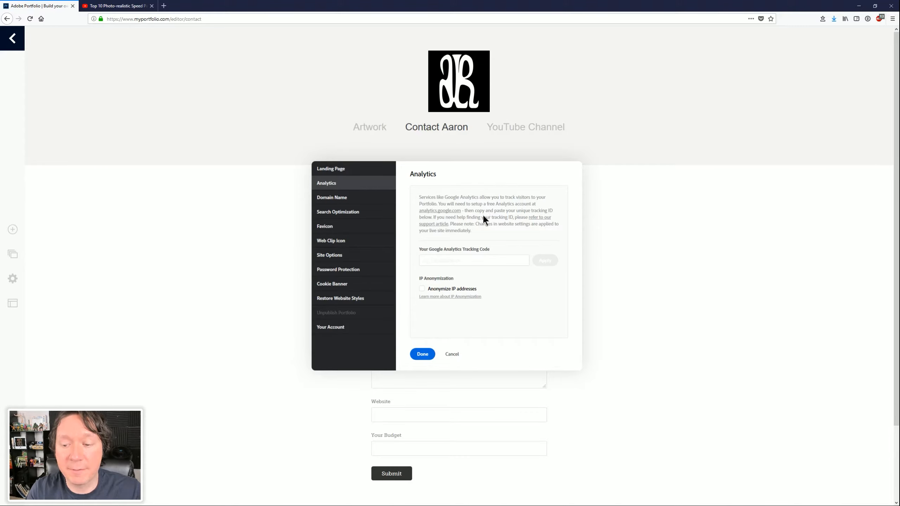
left_click(342, 198)
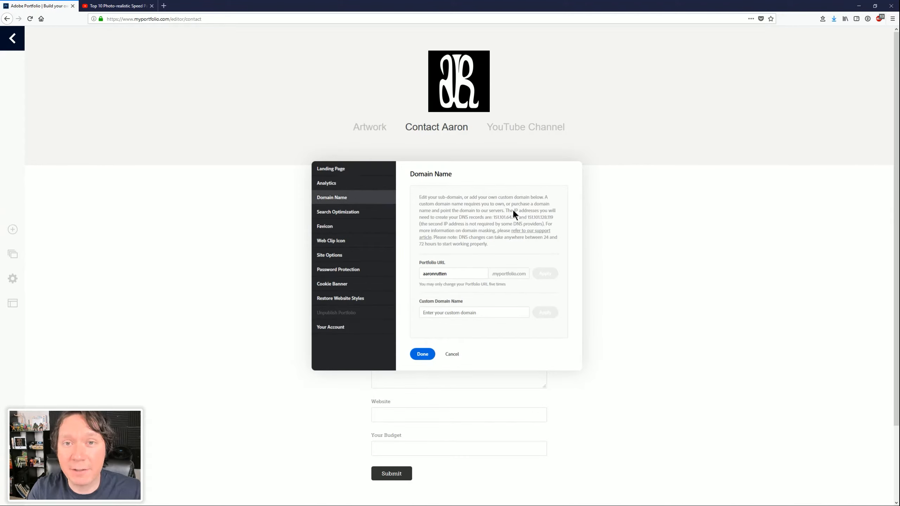
left_click(449, 274)
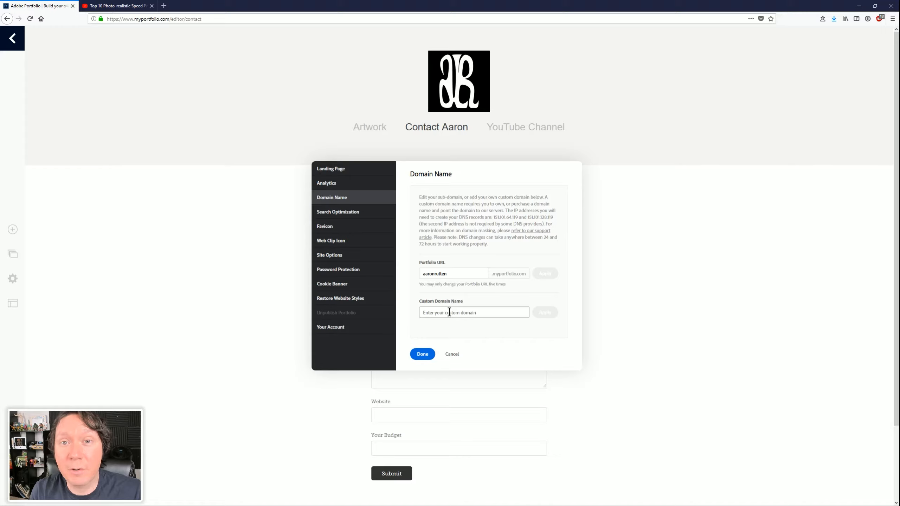
left_click(478, 312)
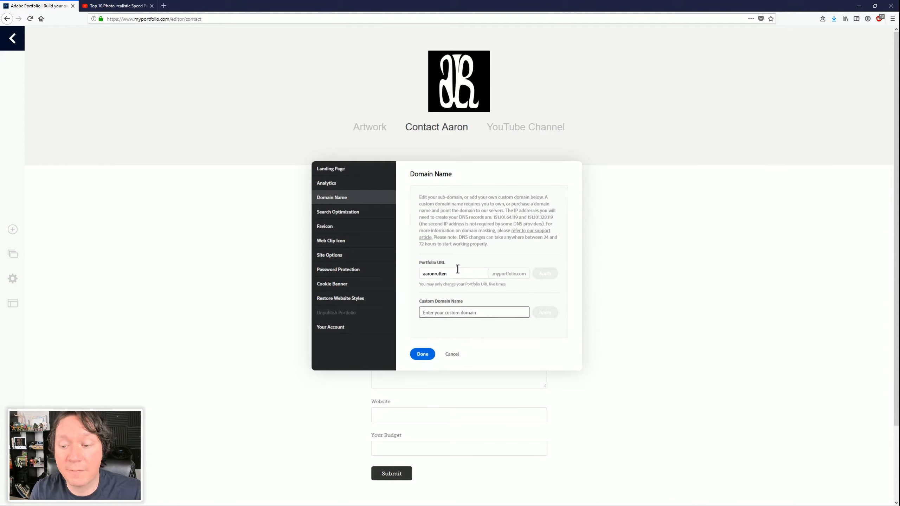
Extend the website title in the search optimization settings with "| Seattle Digital Artist" after the artist's name
left_click(346, 212)
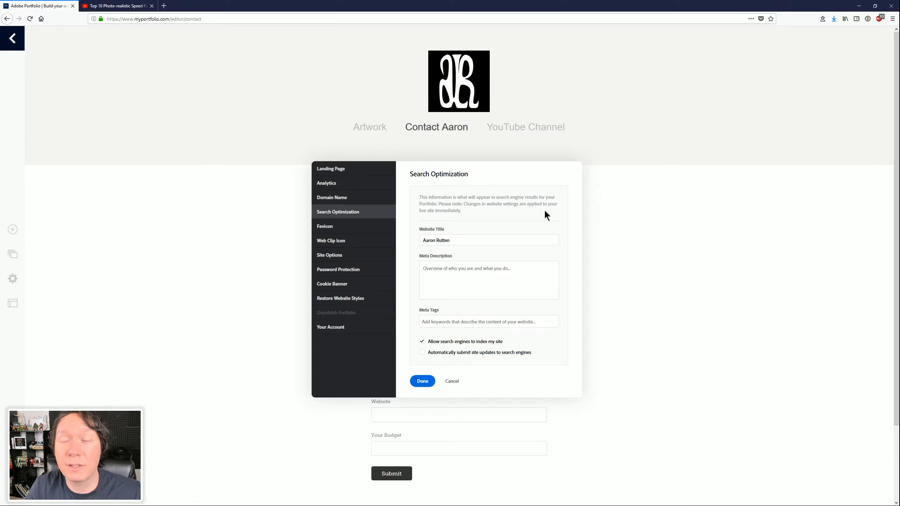
left_click(451, 243)
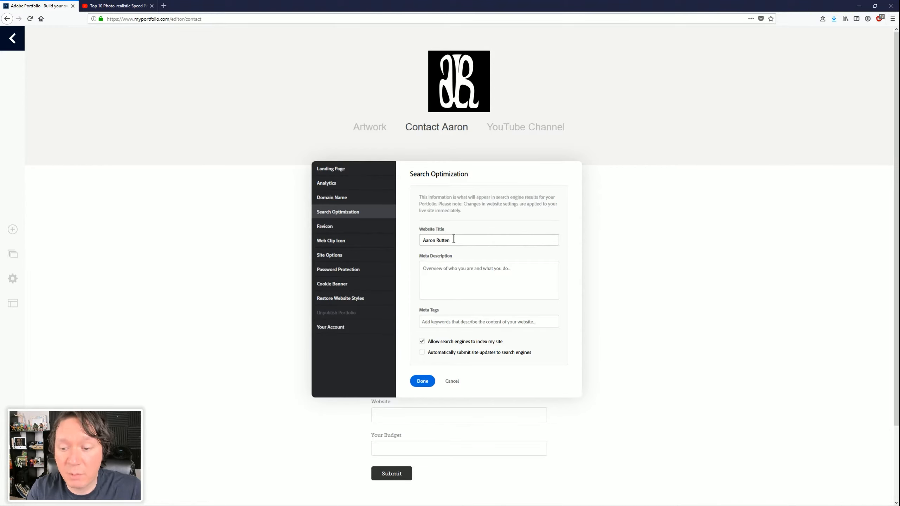
left_click(454, 239)
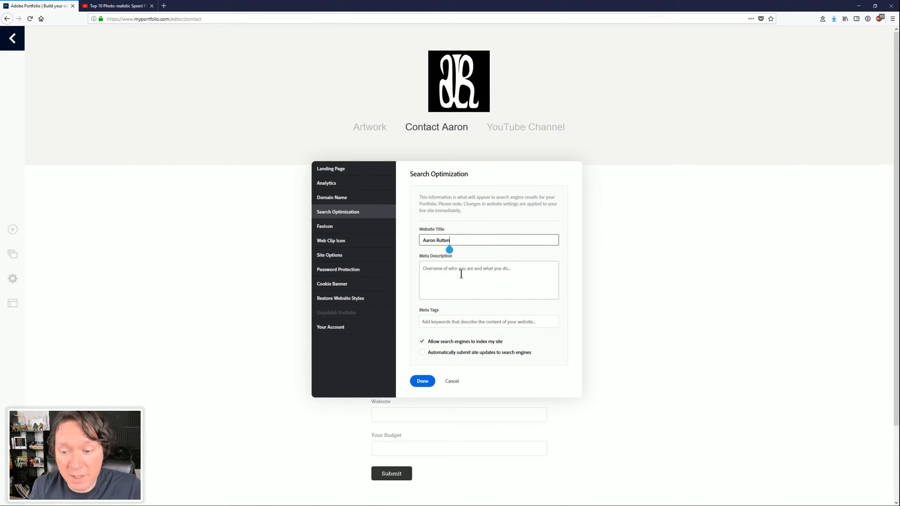
type("| Seattle Digital Artist")
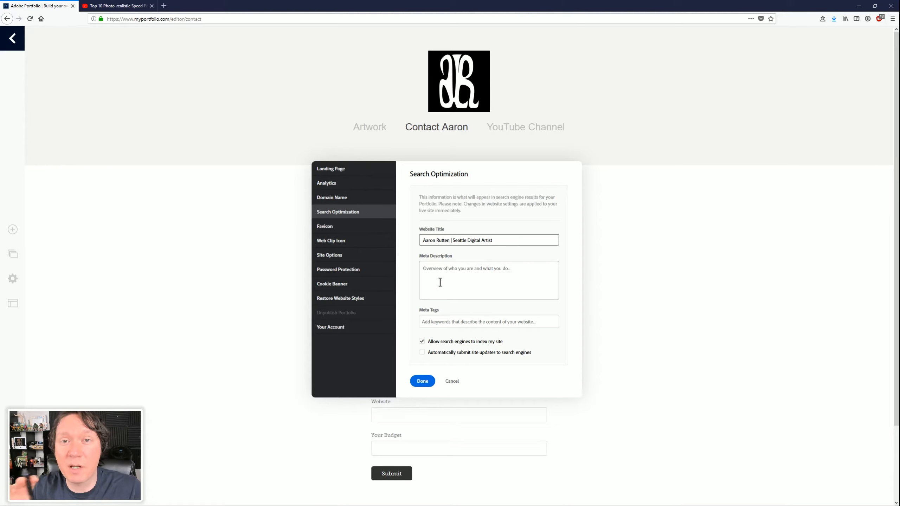
Write a meta description of the Seattle Artist and YouTube creator who specializes in digital paintings with Corel Painter and a Wacom Cintiq 27 QHD tablet, inviting commissions
left_click(466, 282)
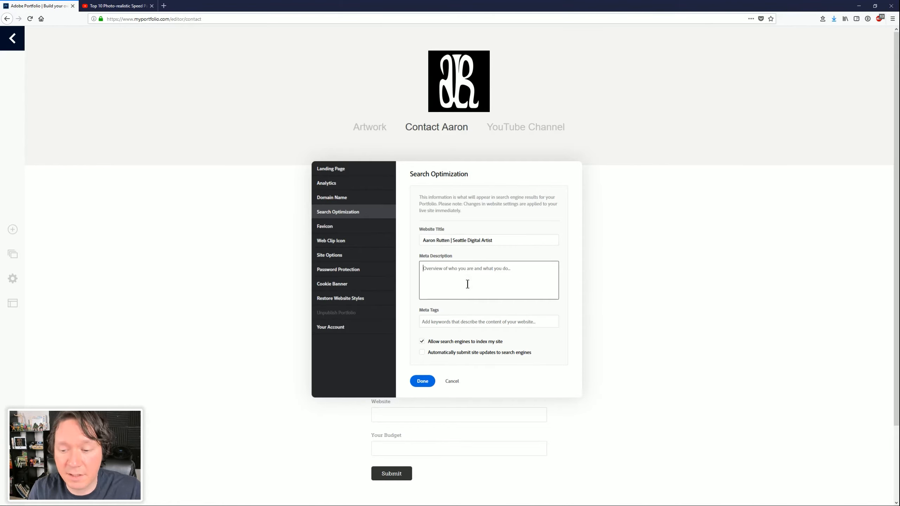
type("Aaron Rutten is a Seattle Artist and YouTube creator who specialized in making digital paintings with Corel Painter and a Wacom Cintiq 27 QHD tablet. Check out my art gallery and hire me for commissions.")
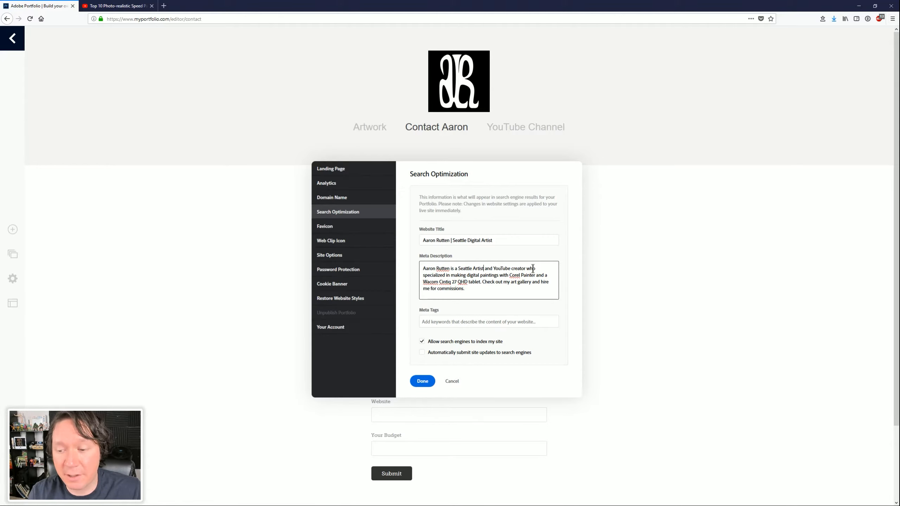
left_click(445, 276)
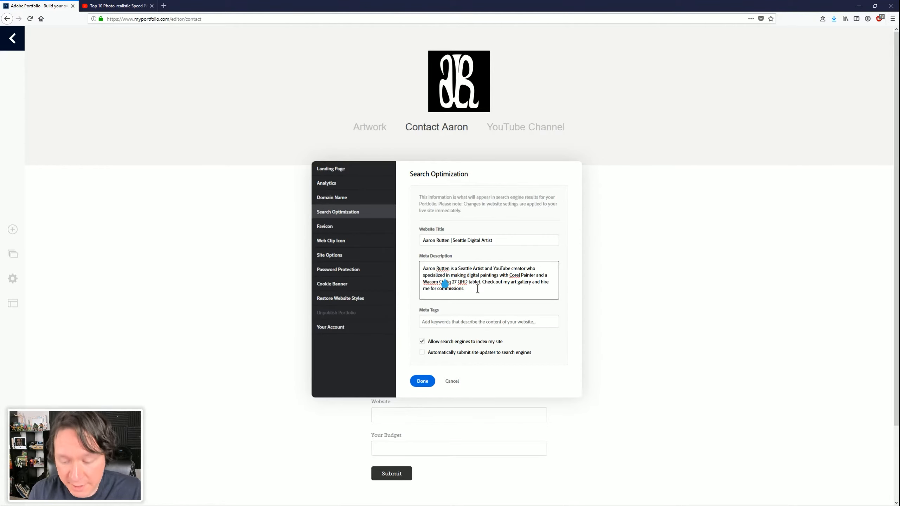
key("BackSpace")
type("s")
left_click(459, 276)
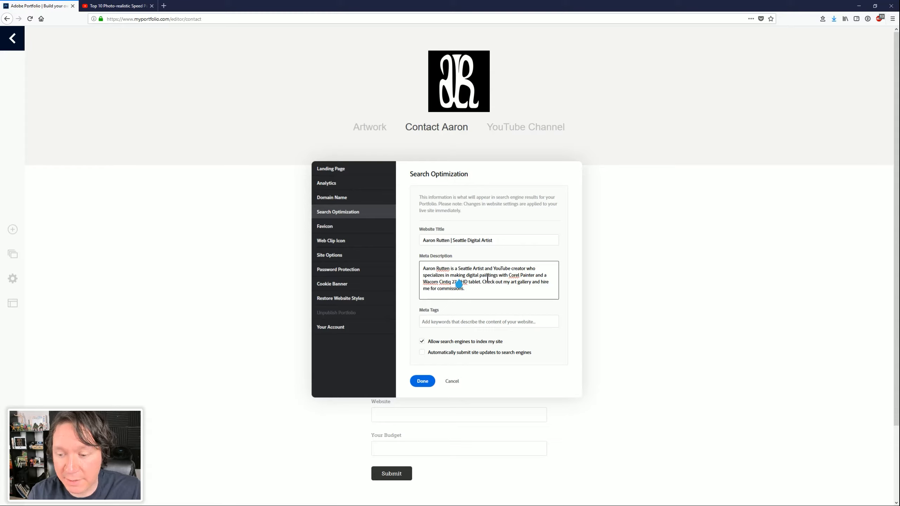
left_click(472, 288)
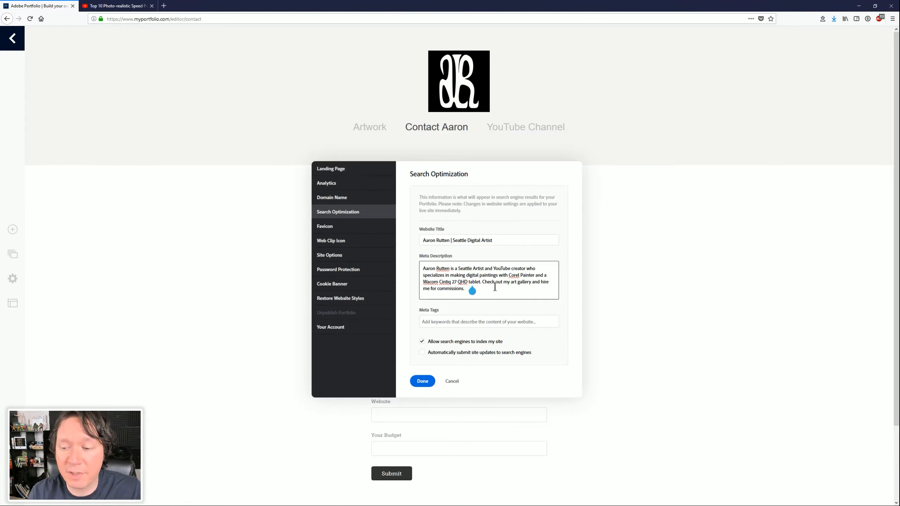
left_click(483, 287)
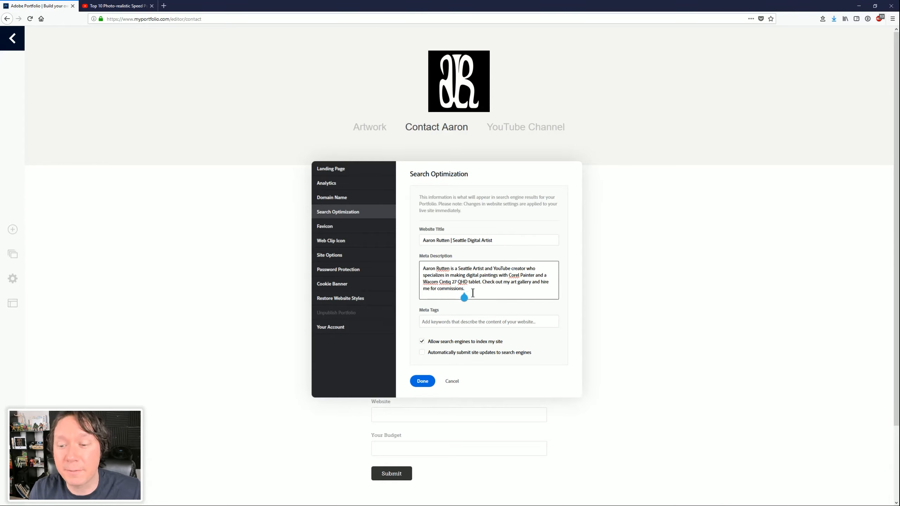
Add the meta tags "digital art", "digital painting", "art gallery" and "corel painter" to the site
type("digital art × digital painting ×")
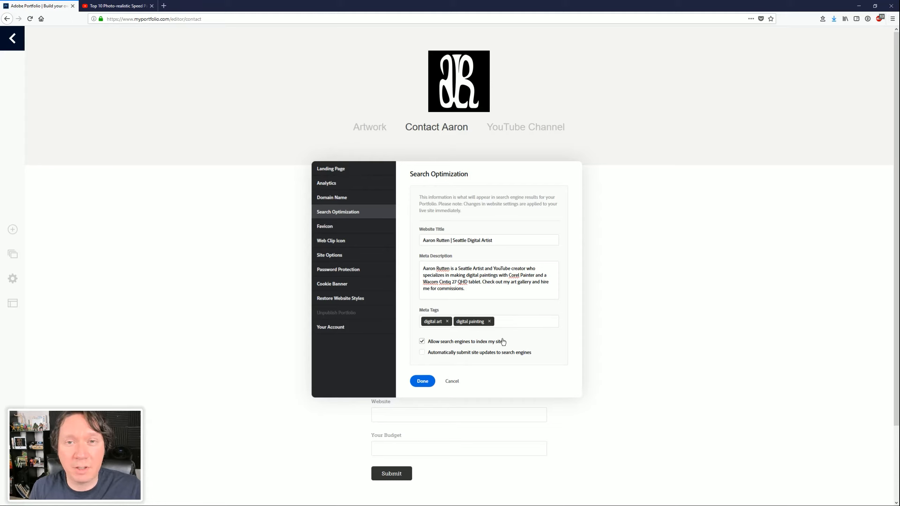
type("a")
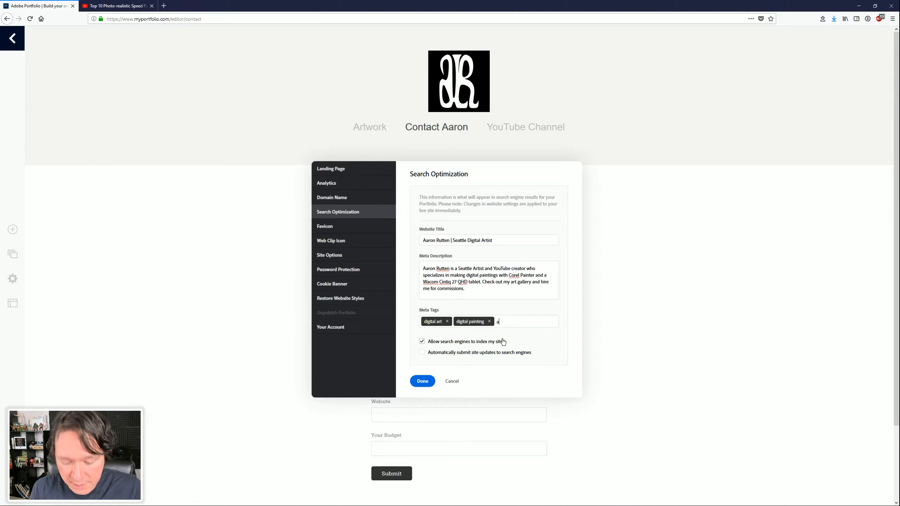
type("rt gallery")
key("Return")
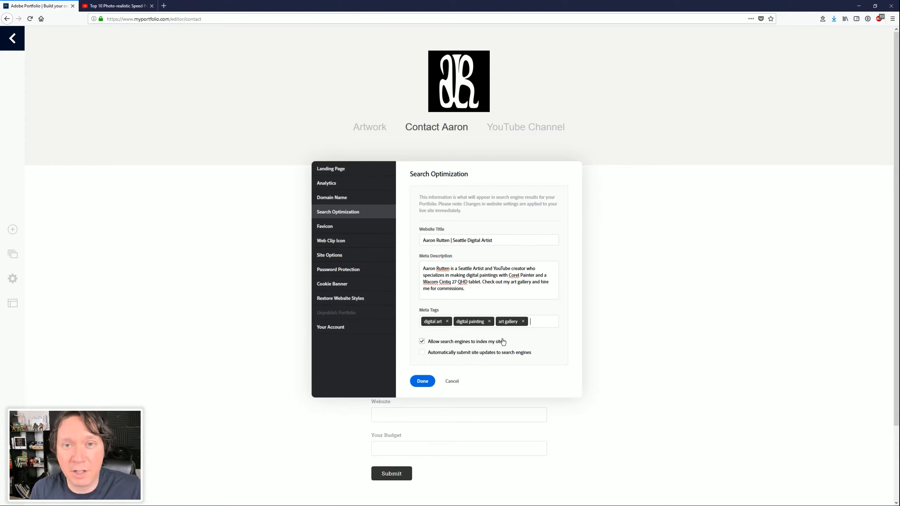
type("corel paint")
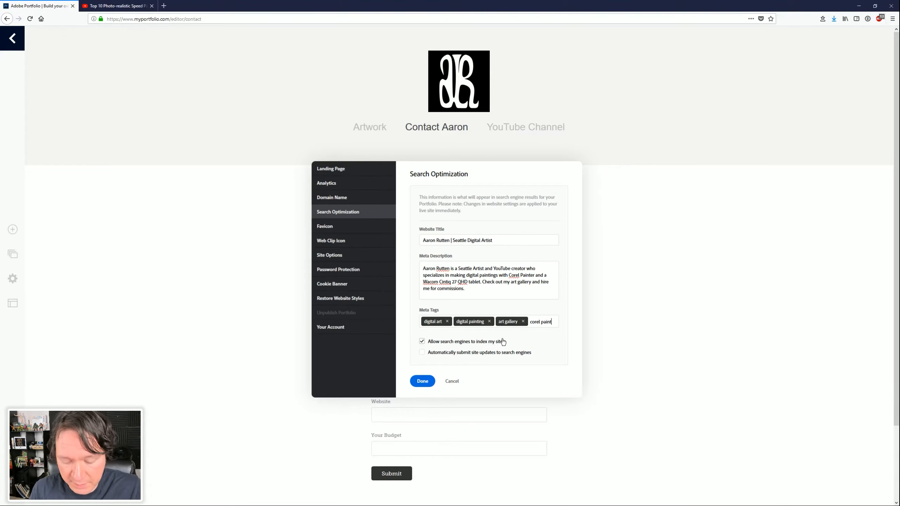
type("er")
key("Return")
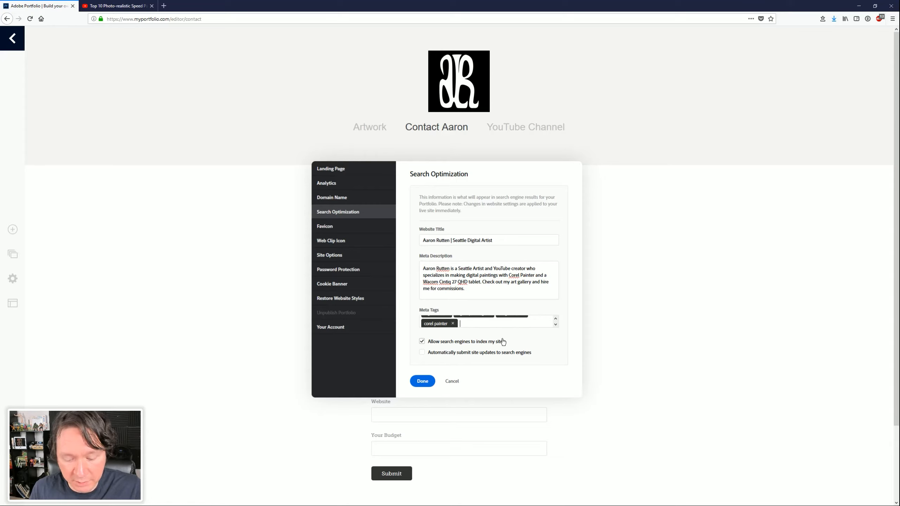
Add three more meta tags: "landscape painting", "art tutorials" and "digital art tutorials"
type("landsca")
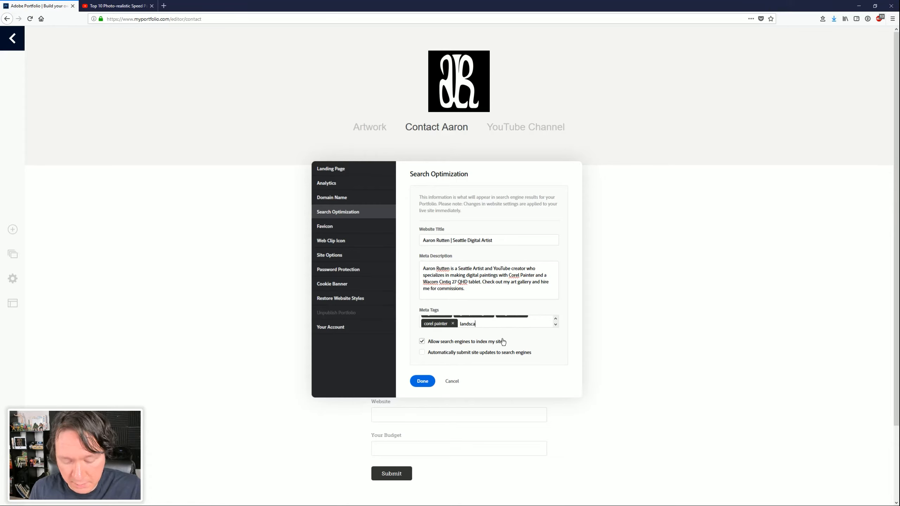
type("pe painting")
key("Return")
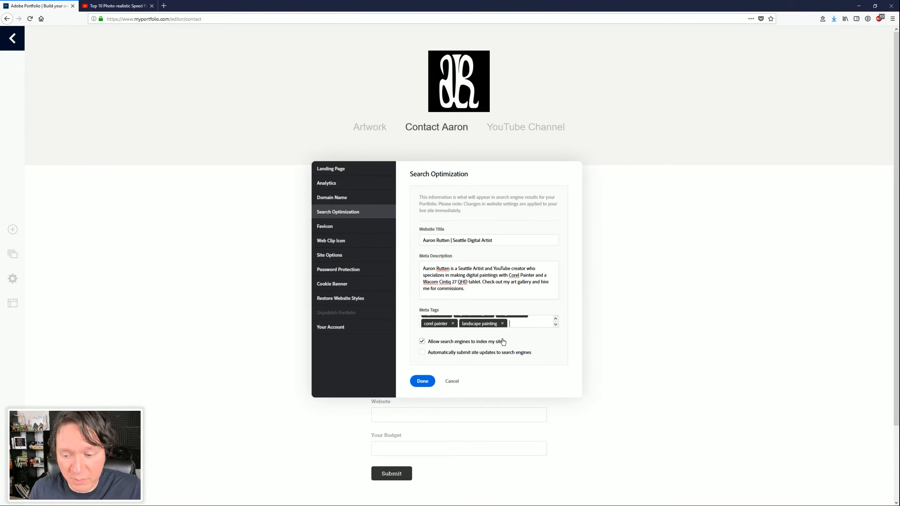
type("art tutorials")
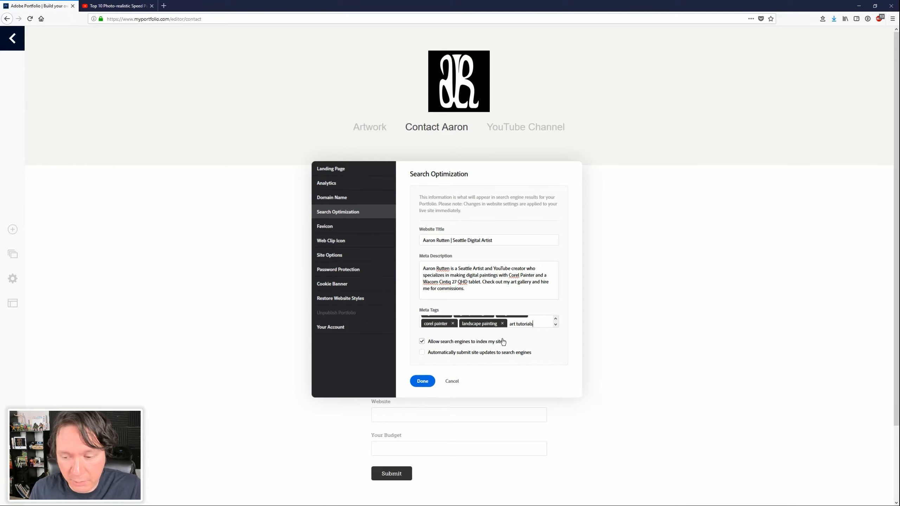
key("Return")
type("digital")
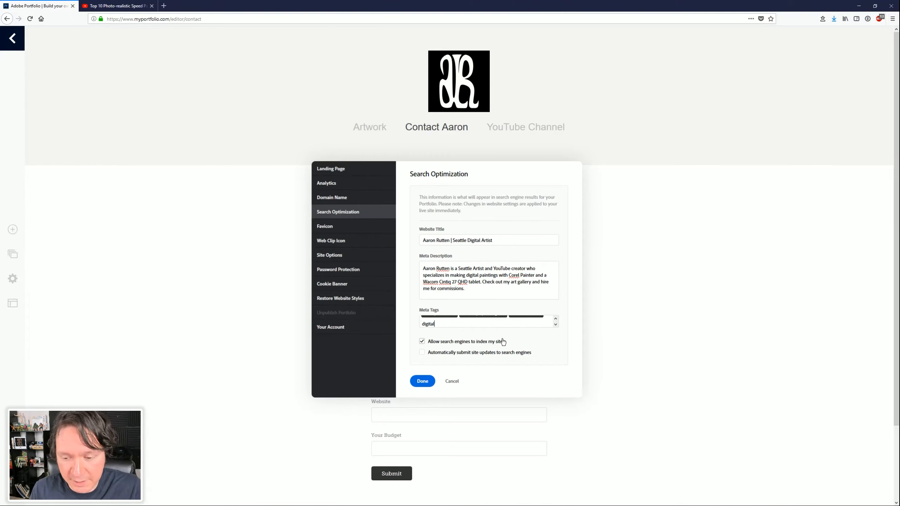
type(" art tutorials")
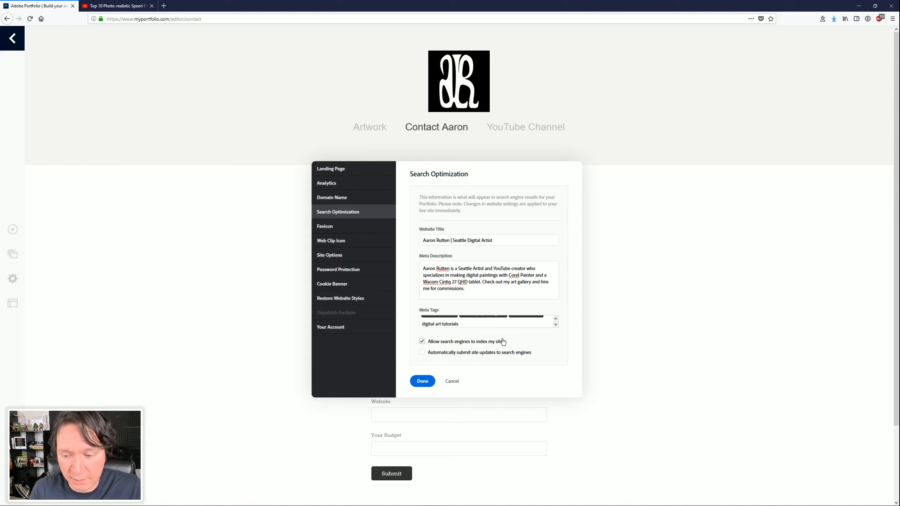
key("Return")
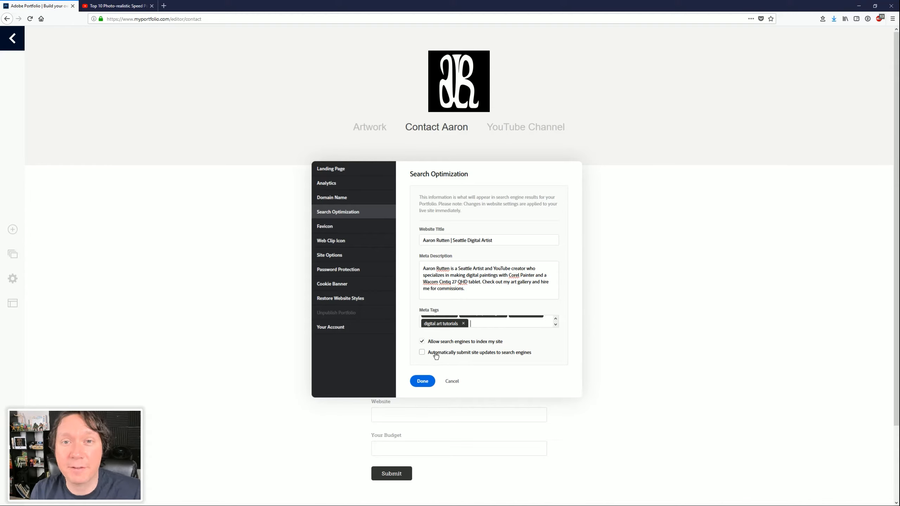
Enable automatic submission of site updates to search engines and upload the "favicon" image as the site's favicon
left_click(422, 353)
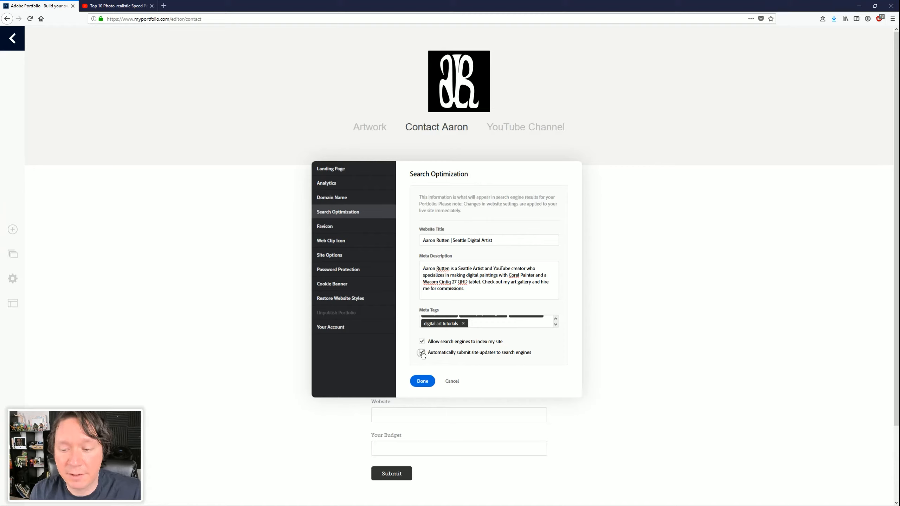
left_click(338, 227)
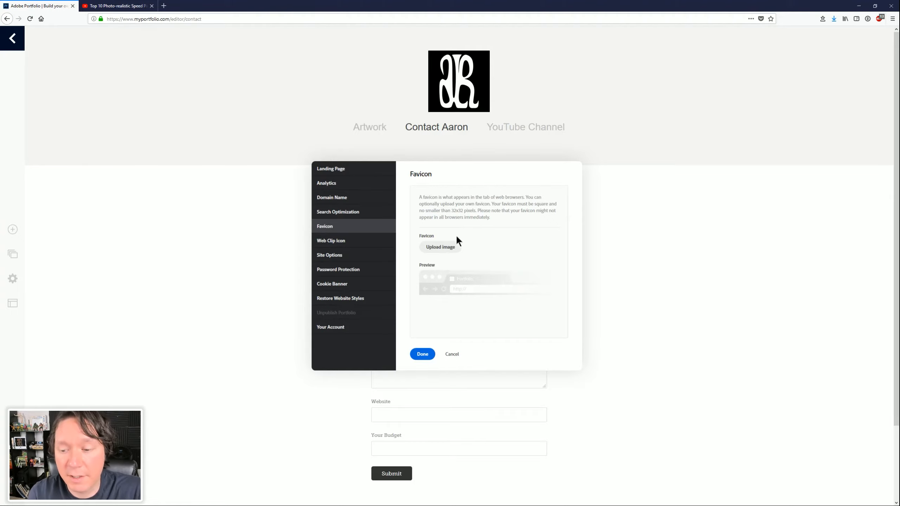
left_click(449, 247)
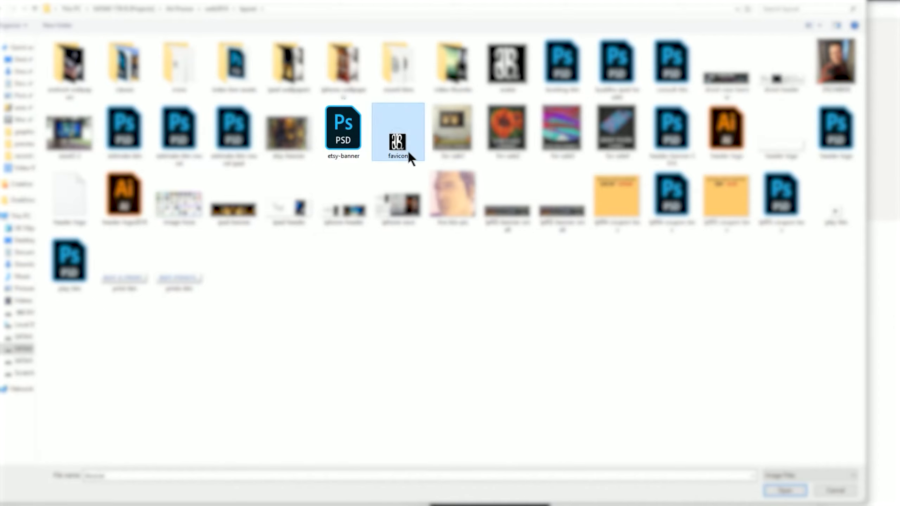
left_click(785, 490)
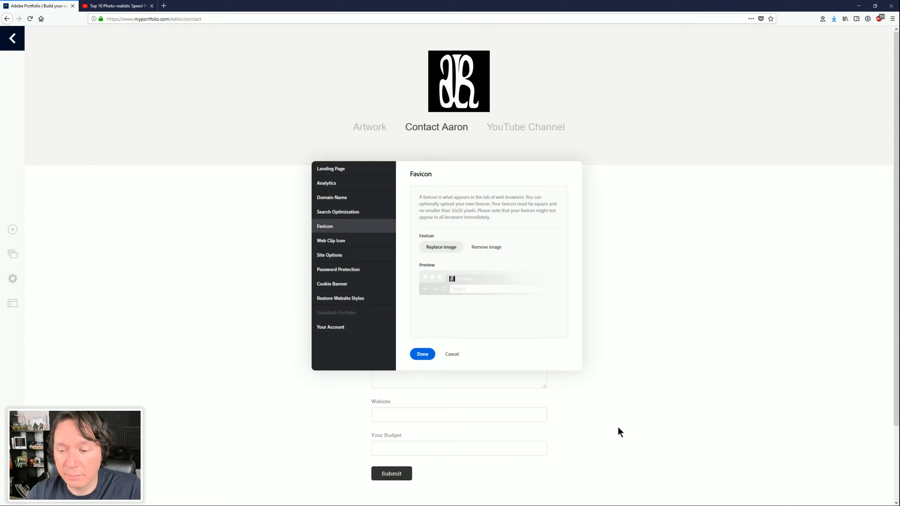
Turn on "Disable right-click to protect your images" in the general site options
left_click(350, 243)
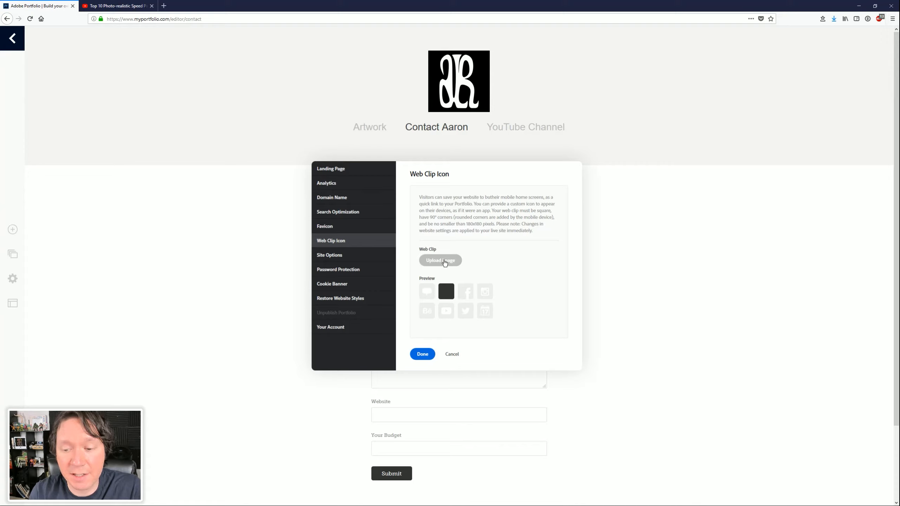
left_click(350, 256)
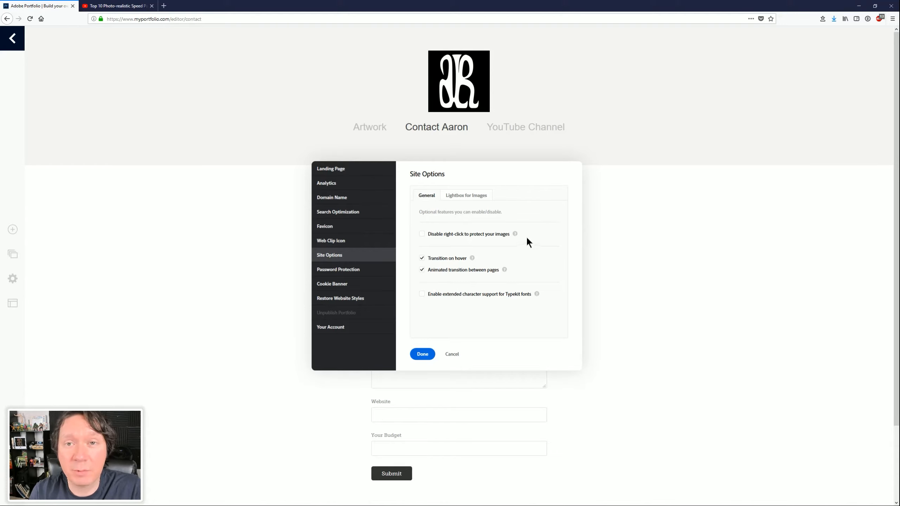
left_click(422, 235)
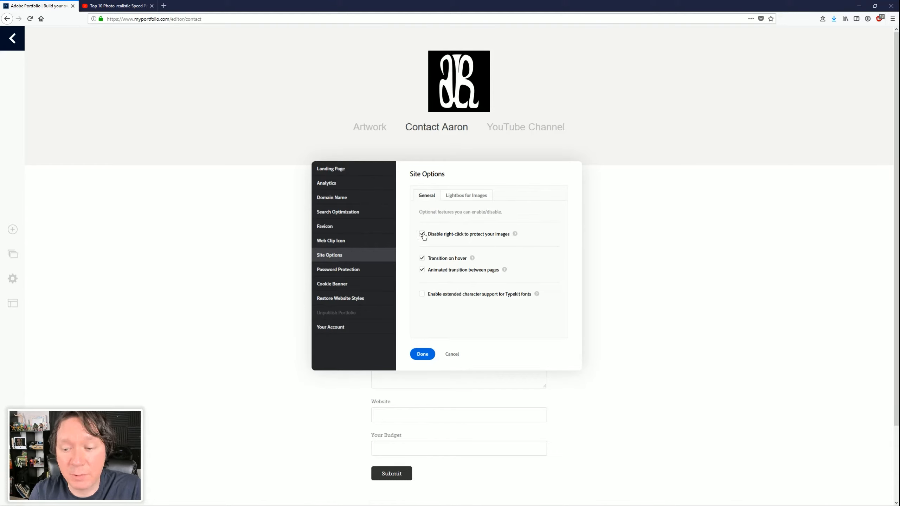
mouse_move(514, 236)
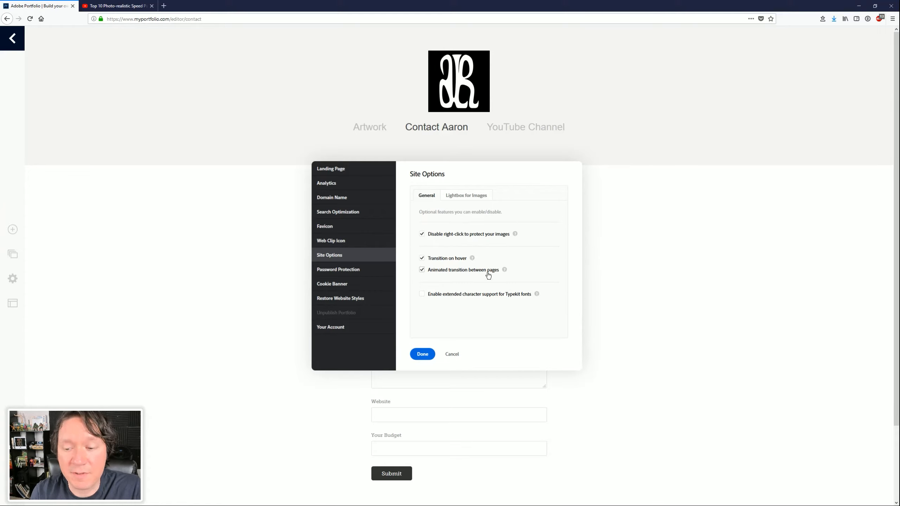
mouse_move(472, 259)
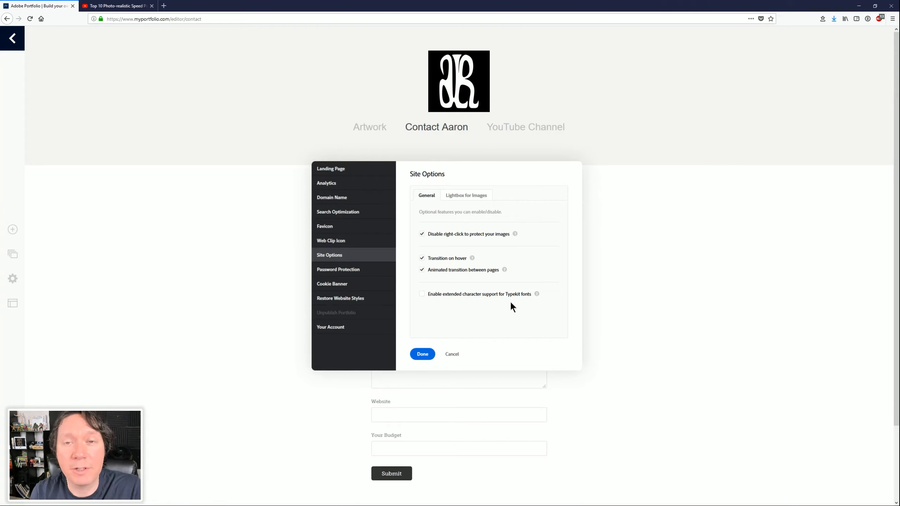
Review the lightbox, password protection, cookie banner, style restoration and account settings, then save the website settings
left_click(464, 196)
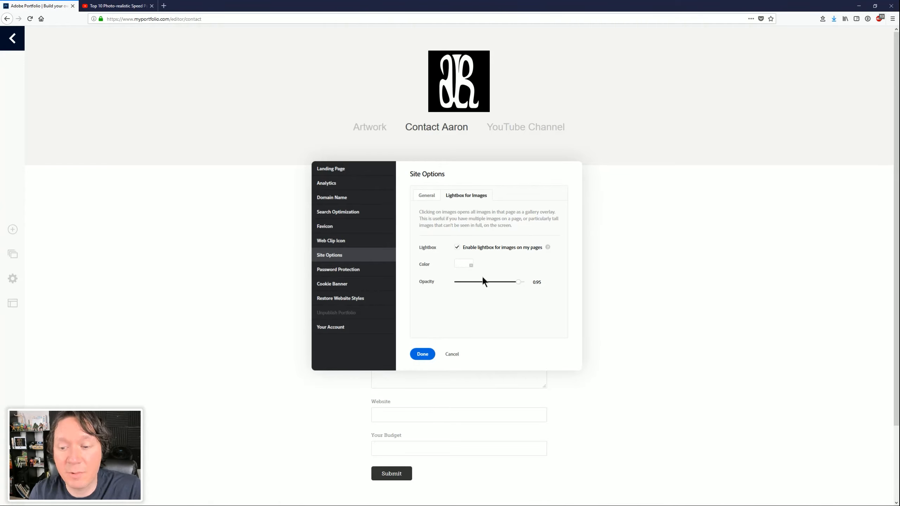
left_click(341, 269)
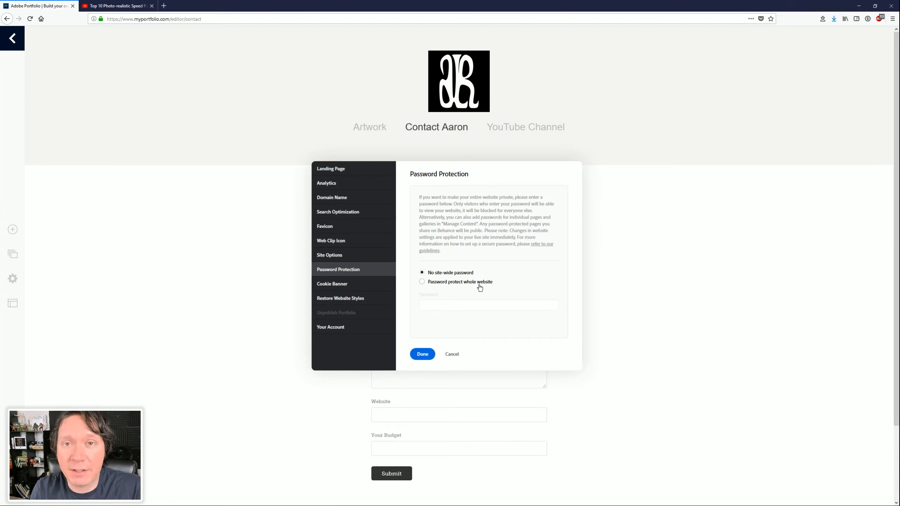
left_click(340, 285)
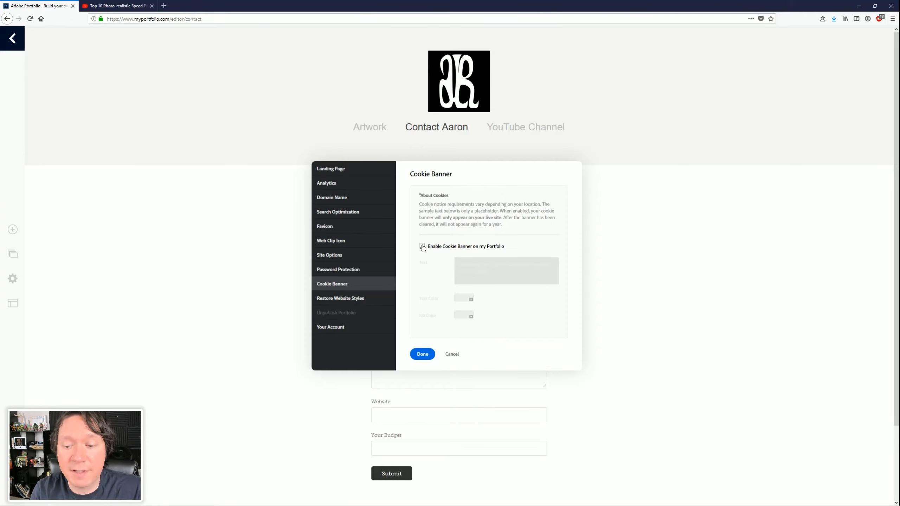
left_click(340, 299)
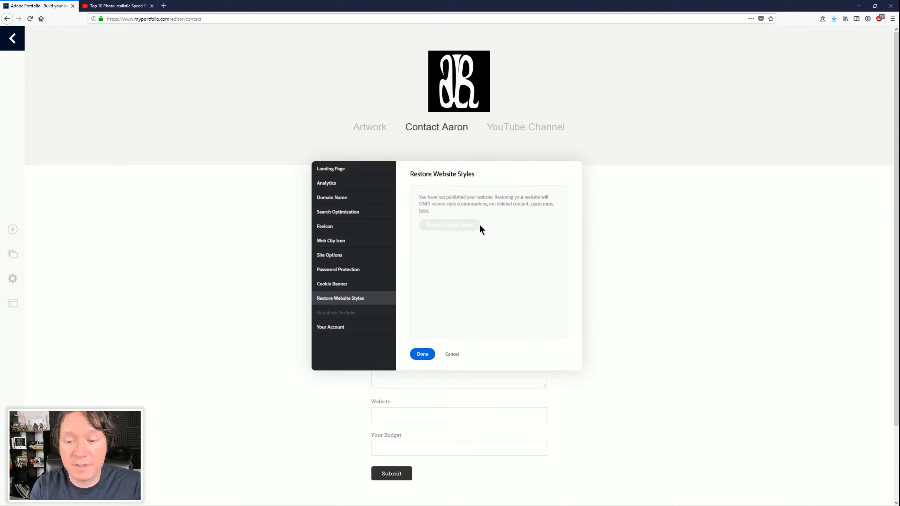
left_click(330, 328)
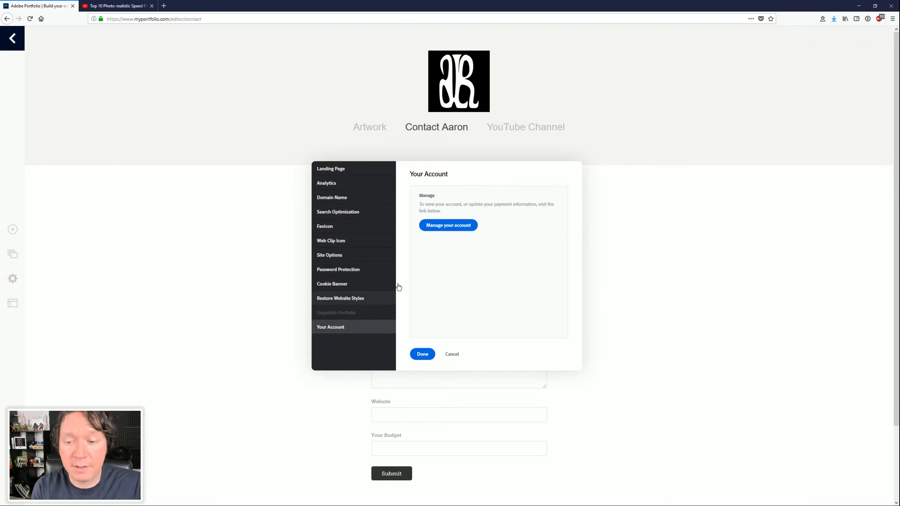
left_click(421, 354)
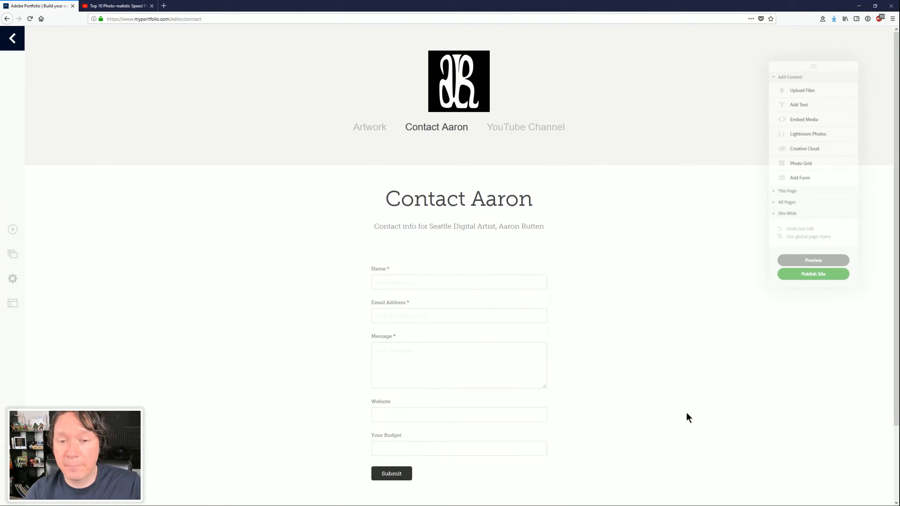
Publish the site from the Artwork gallery and deselect both 2017 Artwork and 2016 Artwork for sharing to Behance
left_click(373, 130)
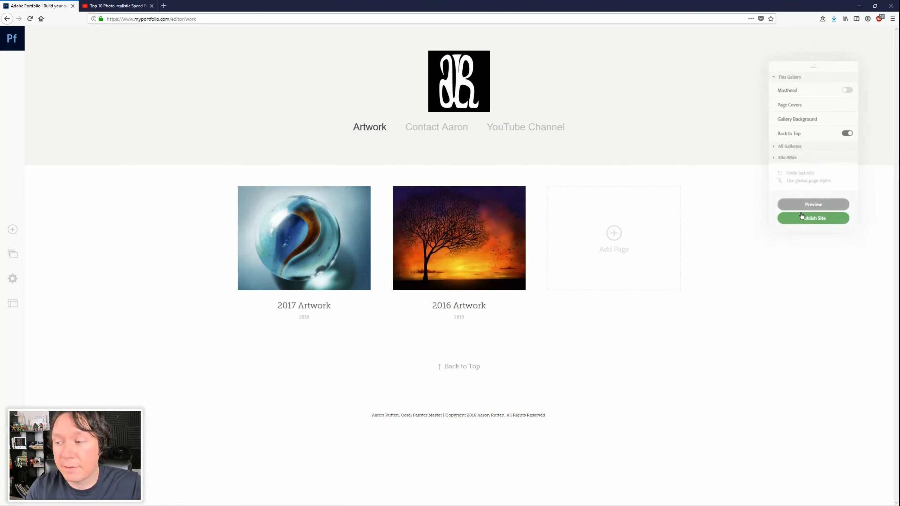
left_click(812, 219)
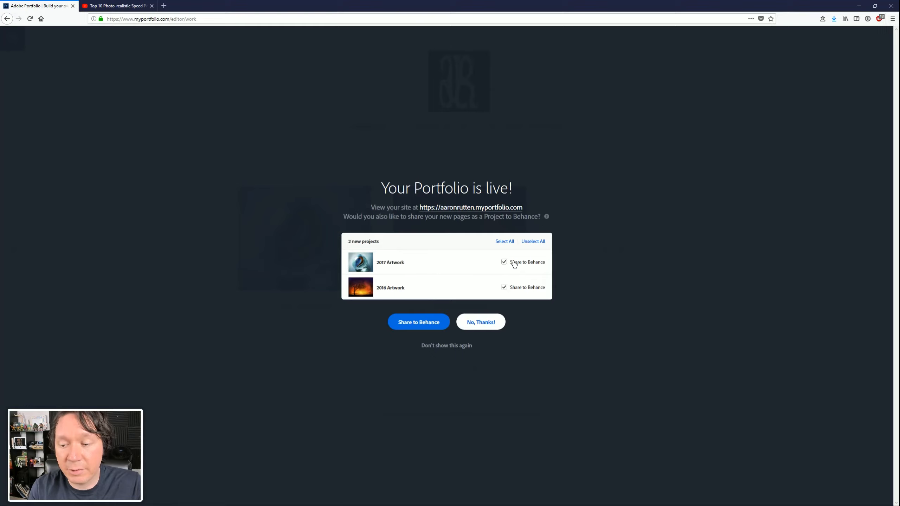
left_click(503, 287)
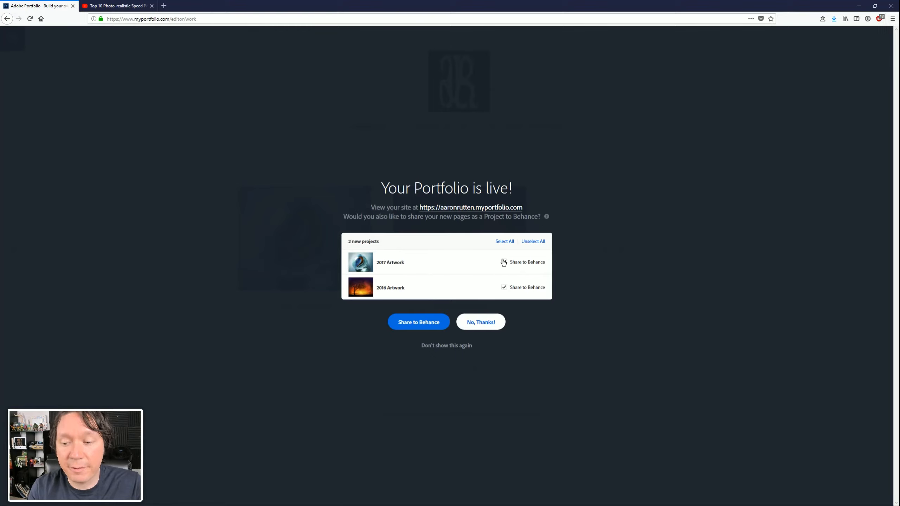
left_click(503, 287)
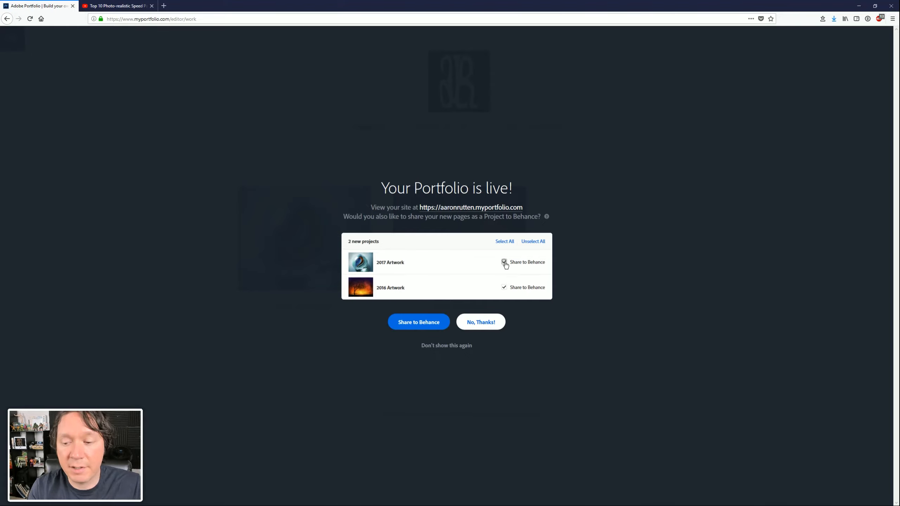
left_click(504, 262)
left_click(503, 287)
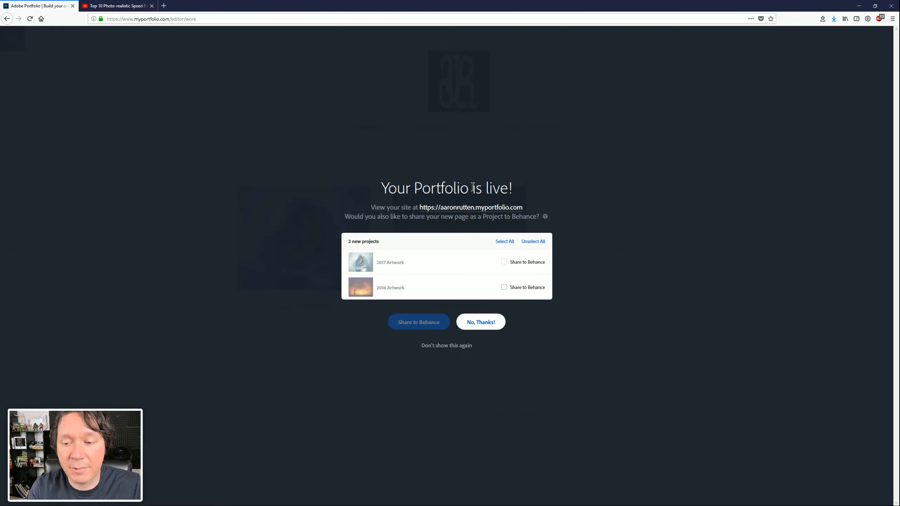
Open the live site and check the 2017 Artwork page, viewing the bubble painting in the lightbox
left_click(460, 209)
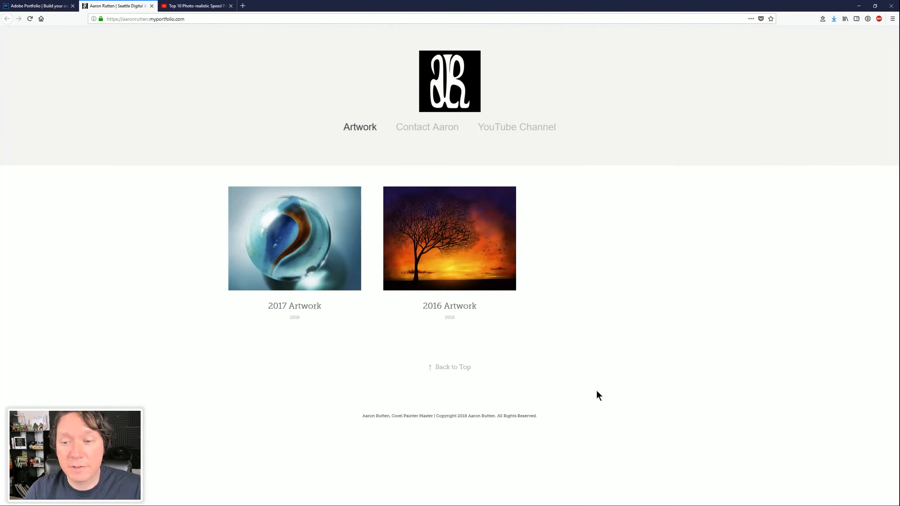
left_click(312, 236)
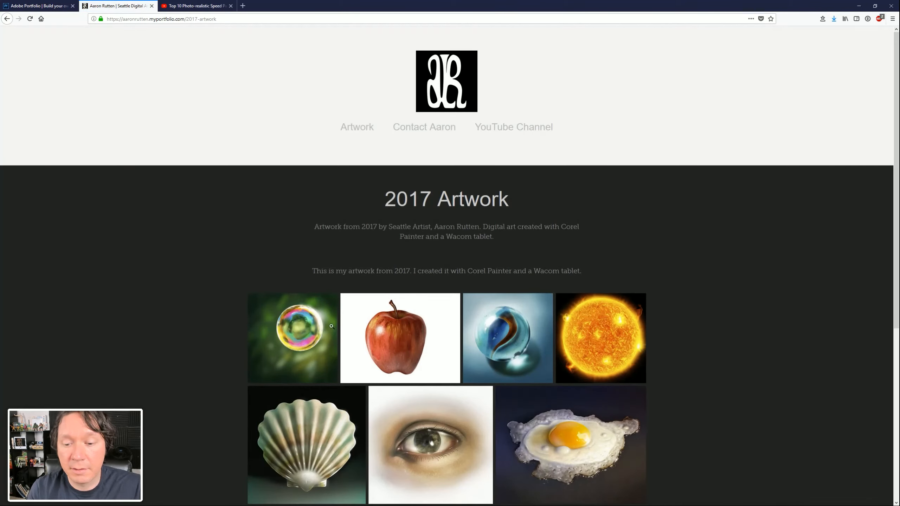
left_click(307, 331)
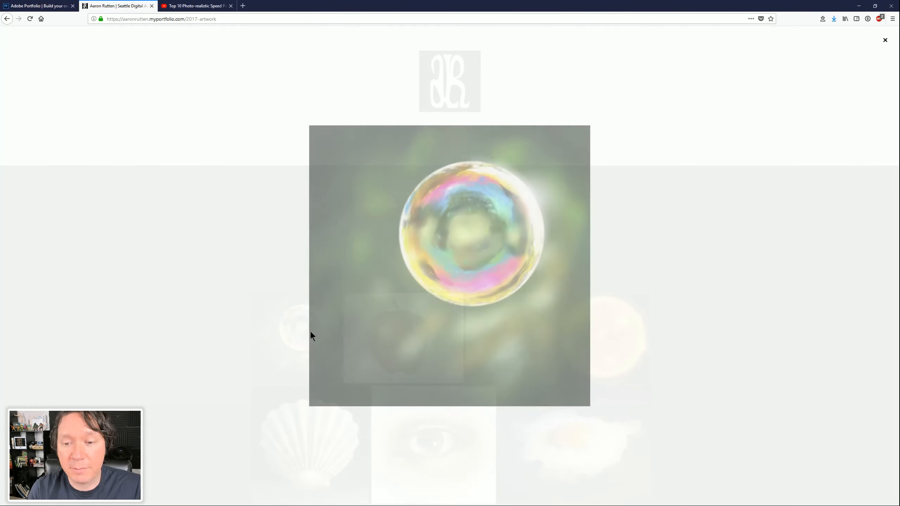
left_click(882, 268)
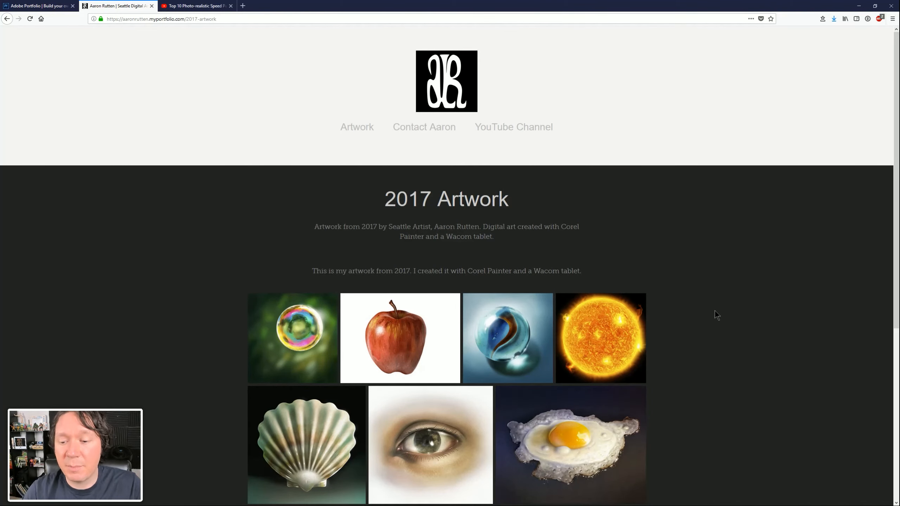
Submit a test entry on the live contact form with name, email, website, the message "You suck" and a budget of $100,000
left_click(422, 126)
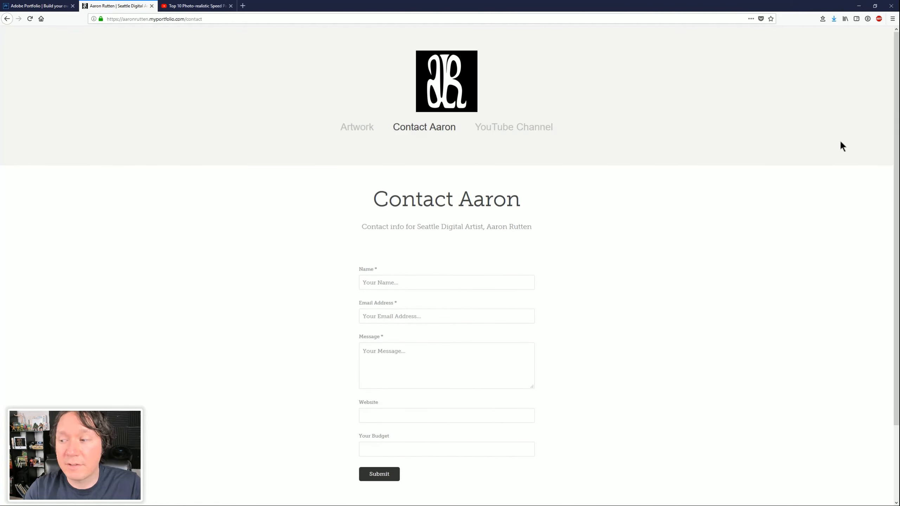
scroll(874, 180, "down", 2)
left_click(422, 201)
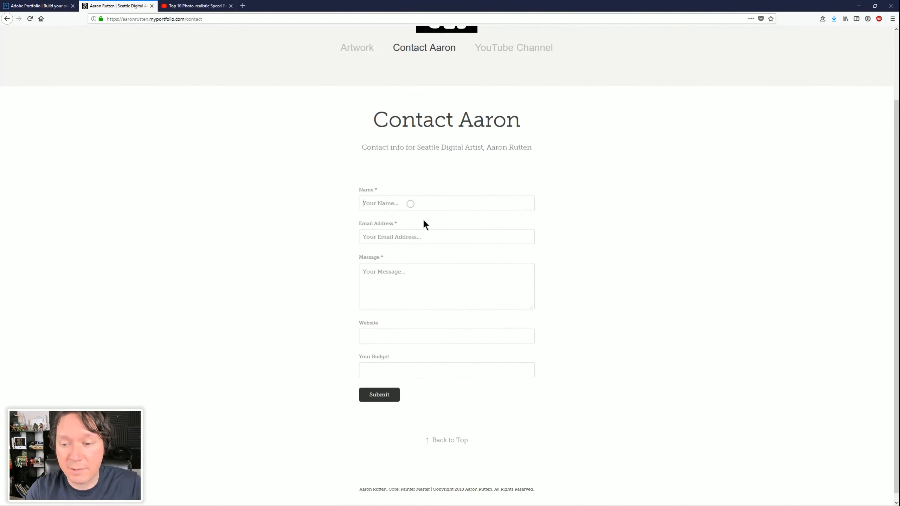
type("Aaron")
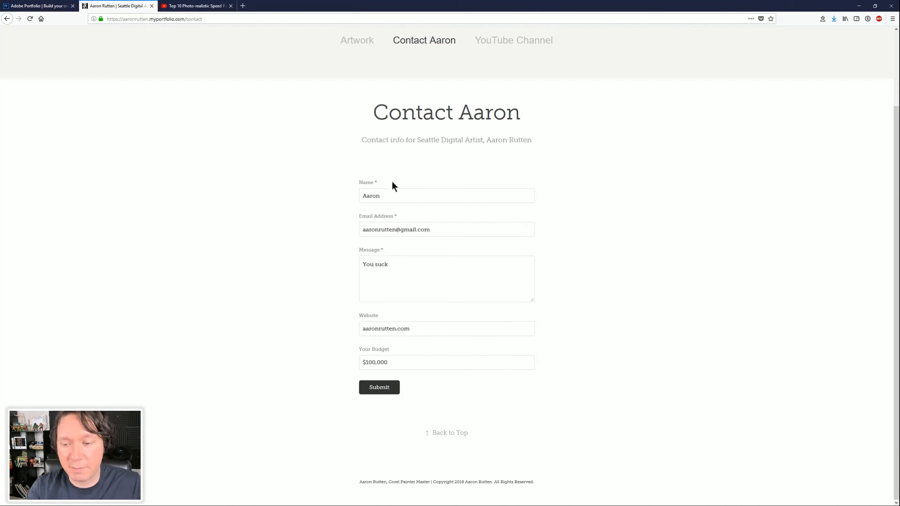
left_click(392, 390)
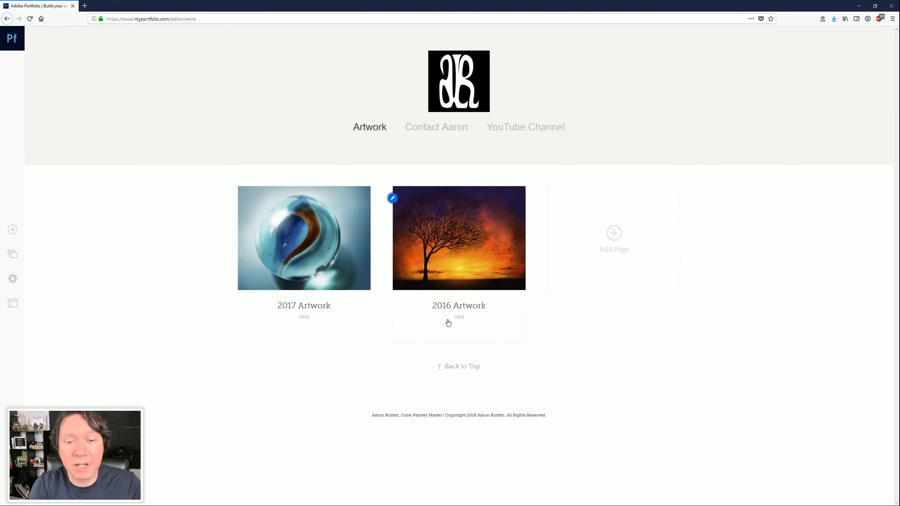
Switch the portfolio to the Lukas layout in the site editor
left_click(13, 303)
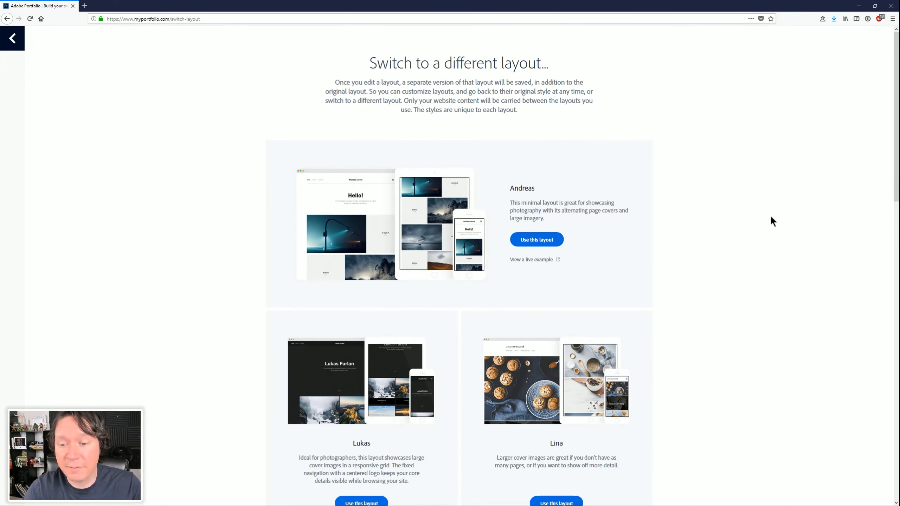
left_click_drag(896, 134, 885, 202)
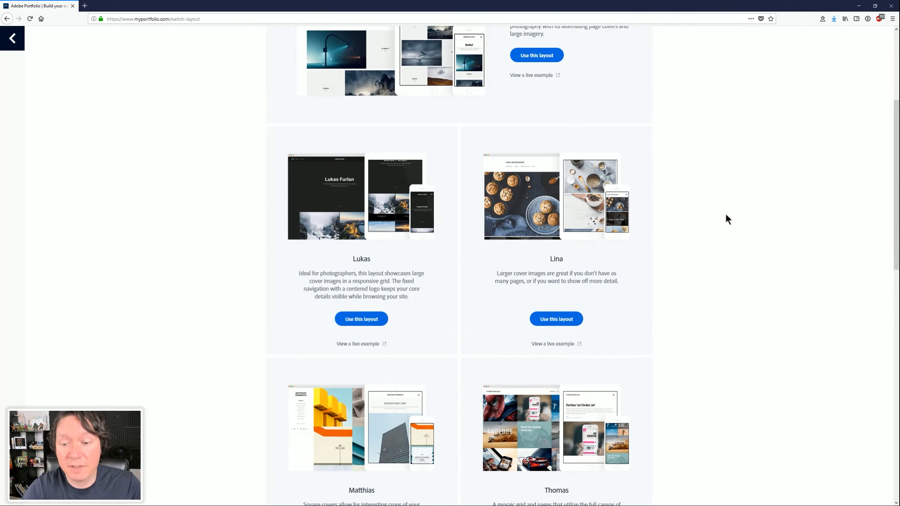
left_click(365, 319)
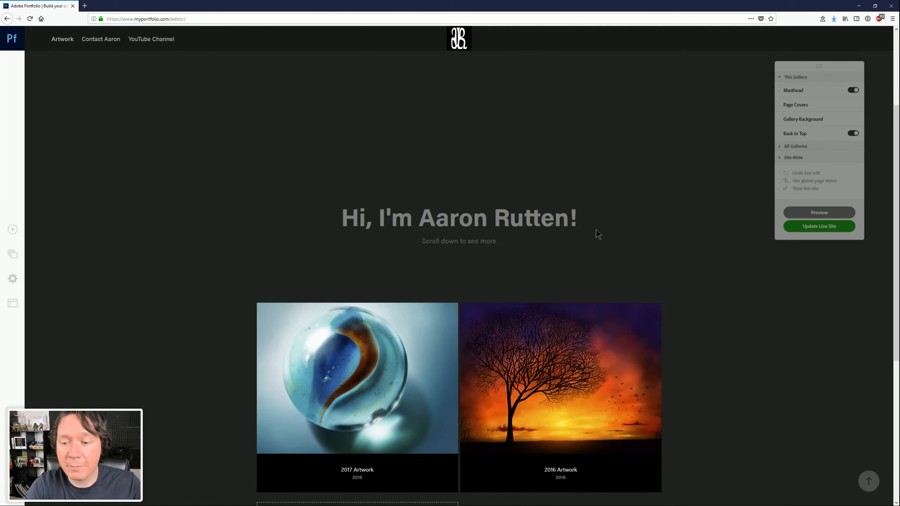
Examine how the Artwork gallery and the 2017 Artwork page look in the Lukas layout
scroll(884, 162, "down", 4)
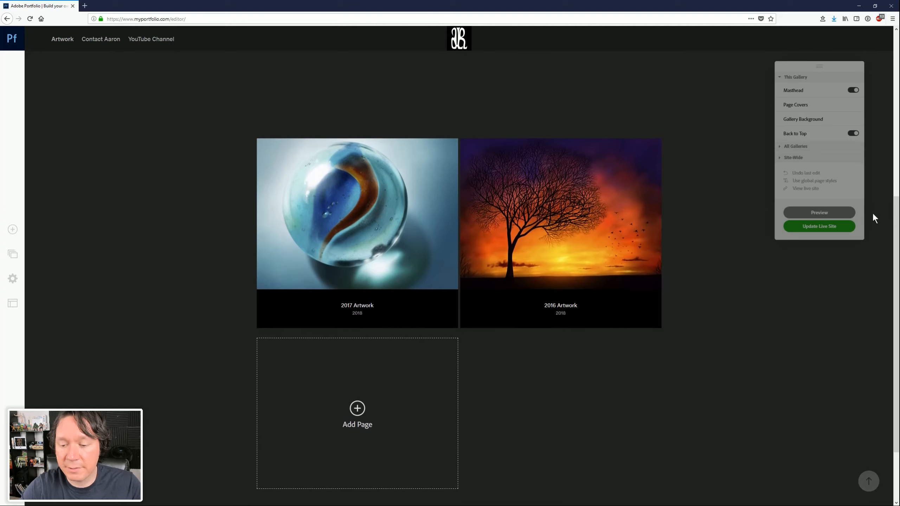
scroll(872, 211, "down", 3)
scroll(866, 206, "up", 4)
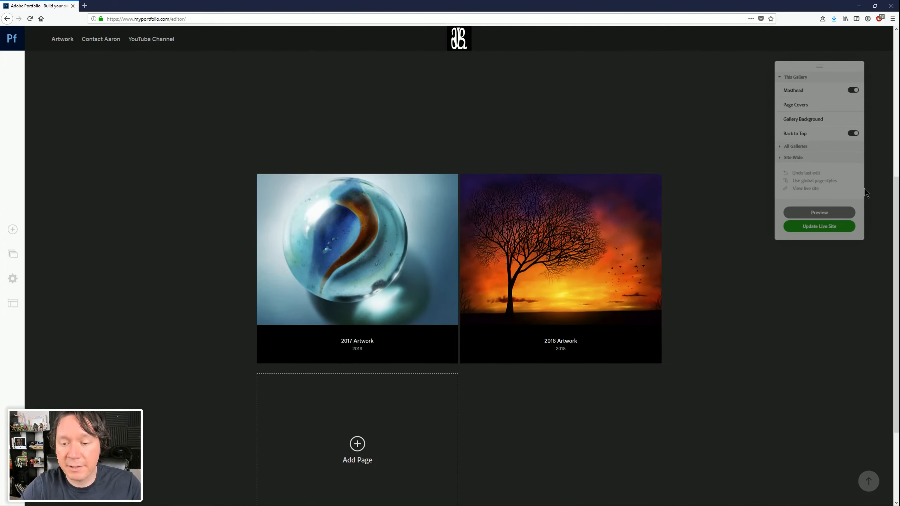
left_click(390, 255)
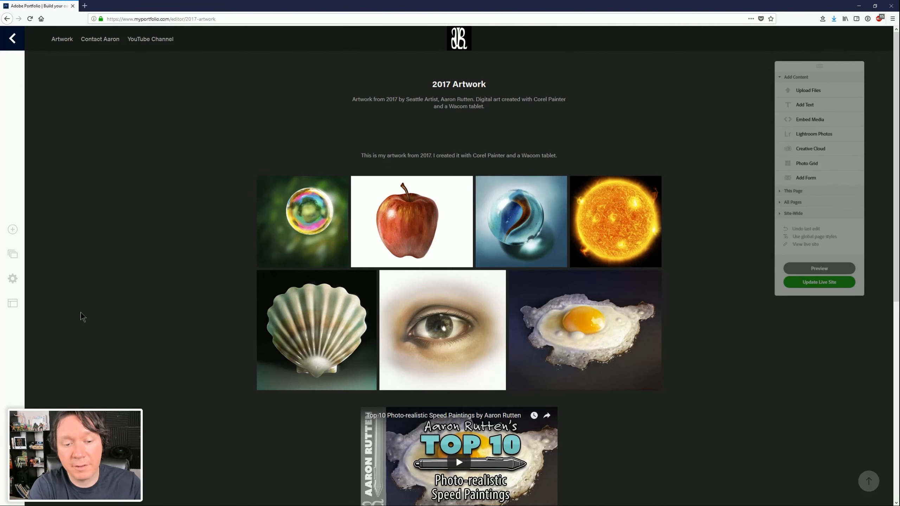
Switch the portfolio to the Sawdust layout
left_click(13, 303)
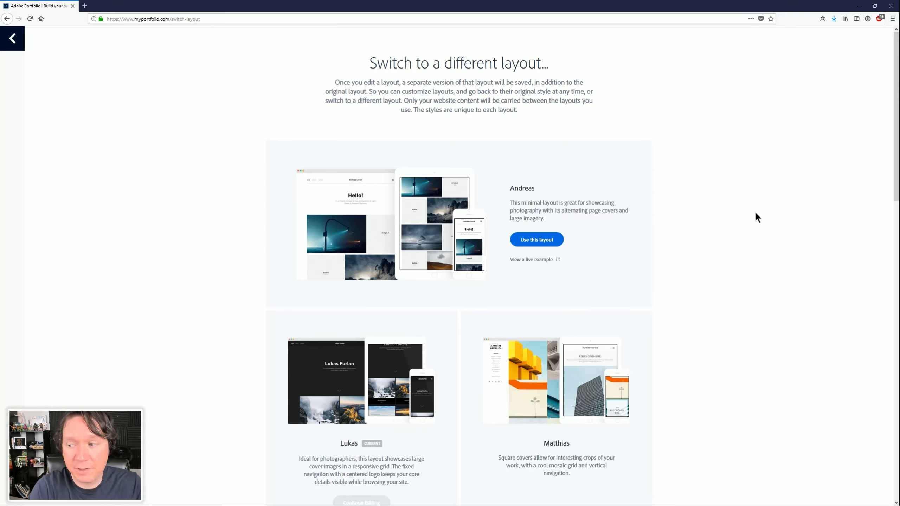
scroll(884, 171, "down", 7)
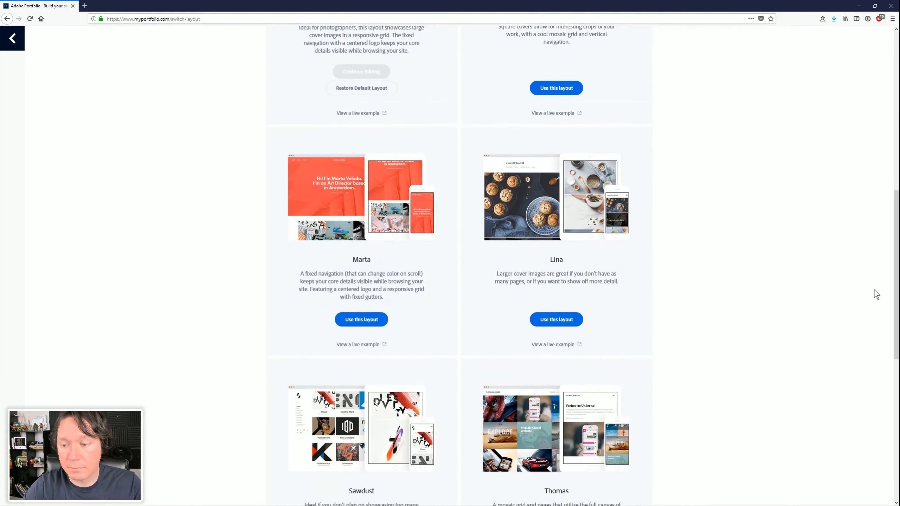
scroll(875, 311, "down", 3)
left_click(361, 369)
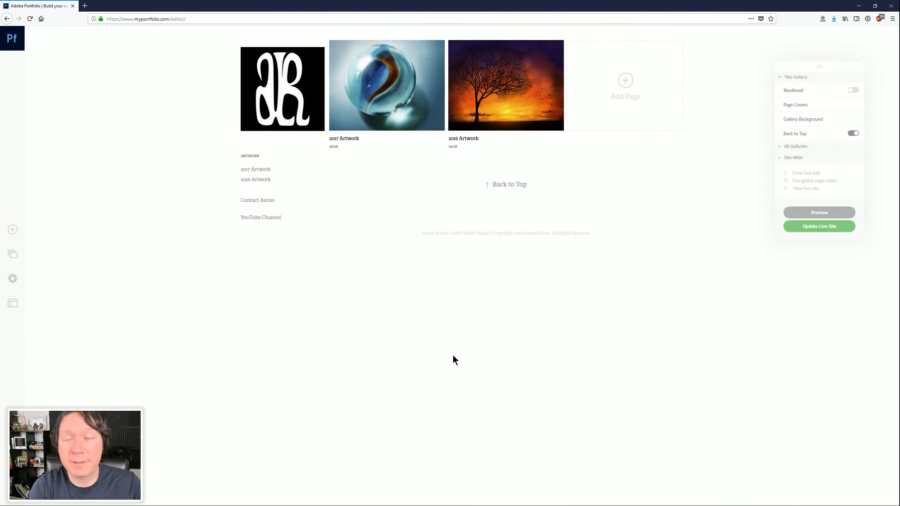
Restore the Mercedes layout to its default state, discarding its customizations
left_click(12, 303)
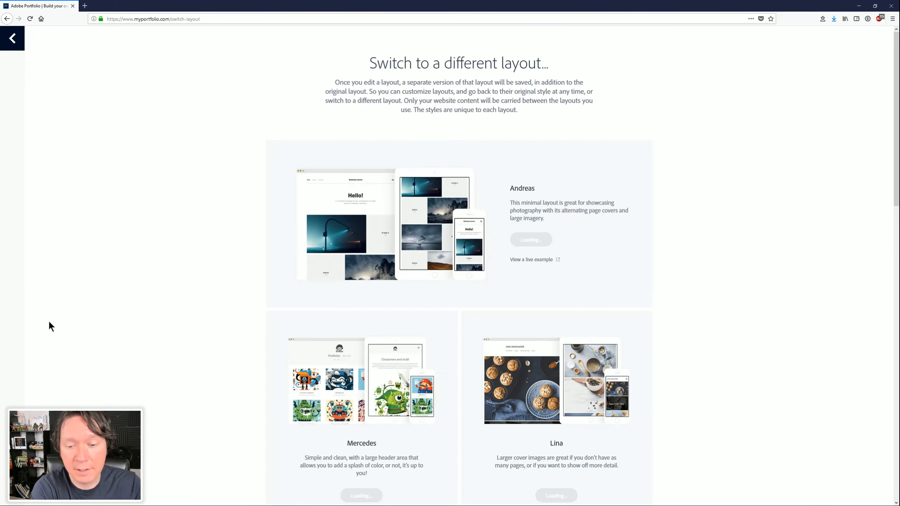
scroll(865, 260, "down", 5)
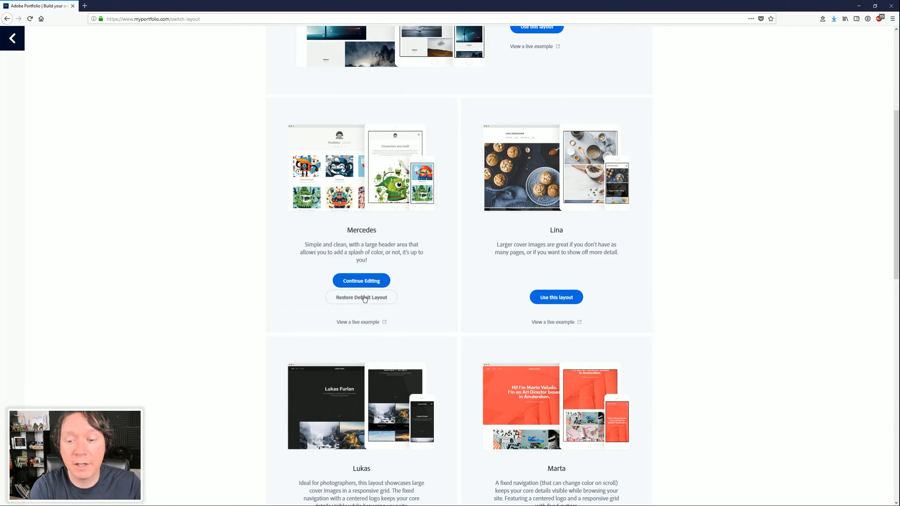
left_click(361, 299)
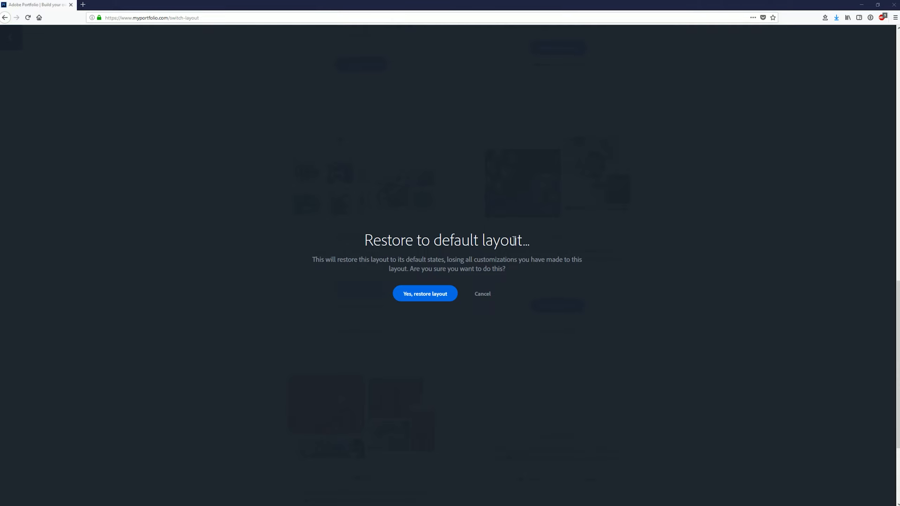
left_click(418, 294)
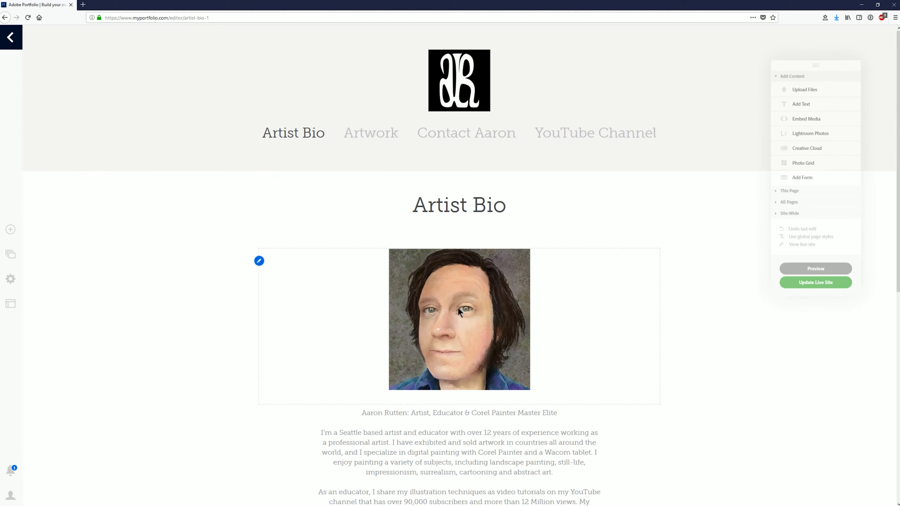
Review the Artist Bio text, the Artwork gallery and the 2013 Artwork page in the site editor
left_click_drag(898, 162, 899, 261)
left_click(455, 278)
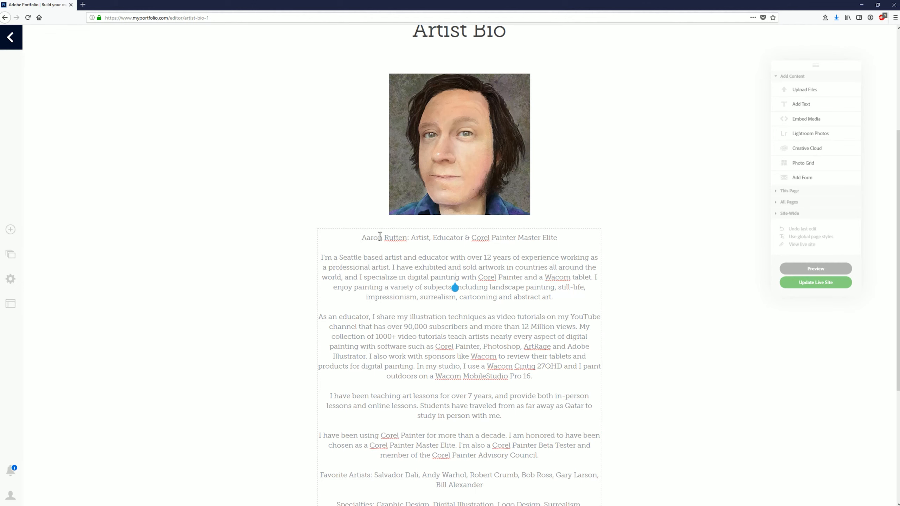
key("ctrl+a")
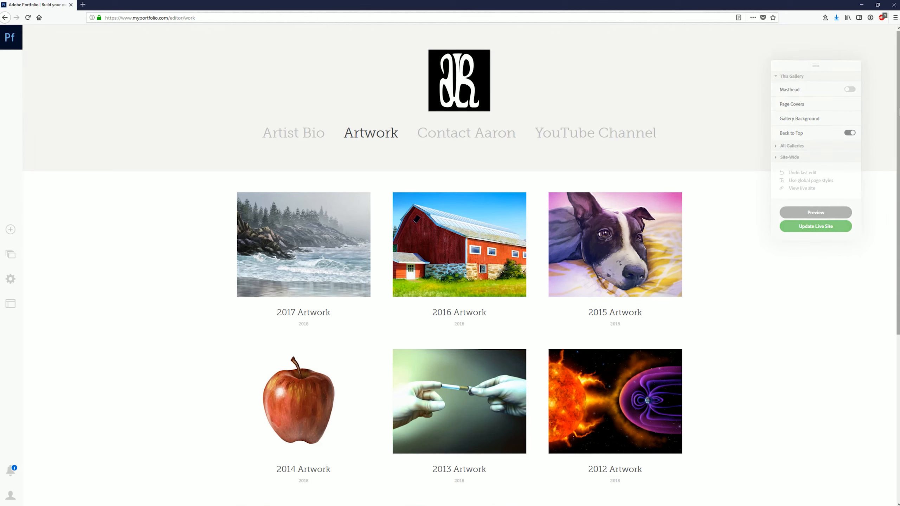
scroll(874, 200, "down", 4)
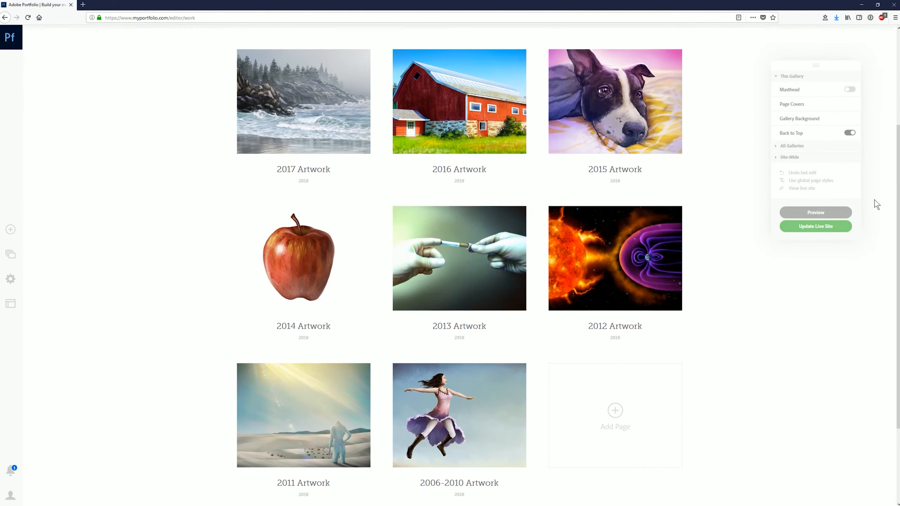
left_click(441, 278)
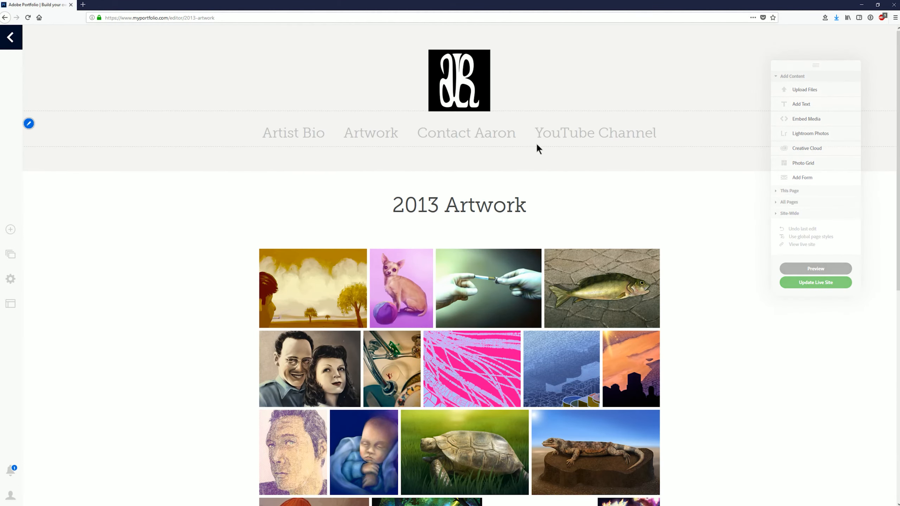
Move the 2017 Artwork page out of the Artwork gallery to sit below Artist Bio, and return it to the top of the gallery
left_click(11, 255)
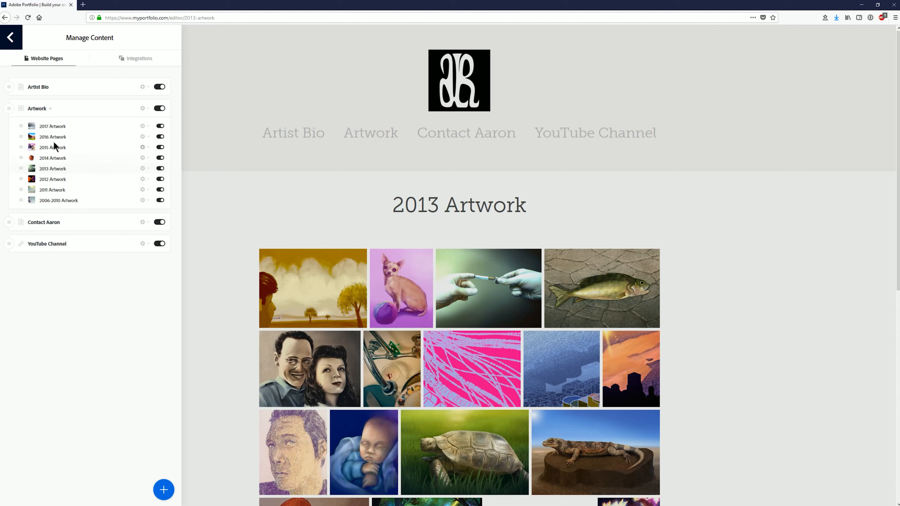
left_click_drag(18, 125, 24, 98)
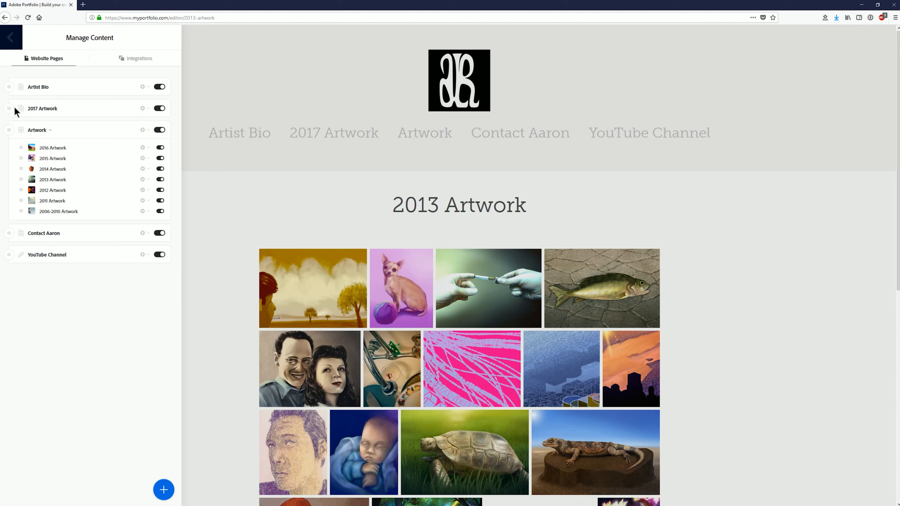
left_click_drag(16, 109, 44, 122)
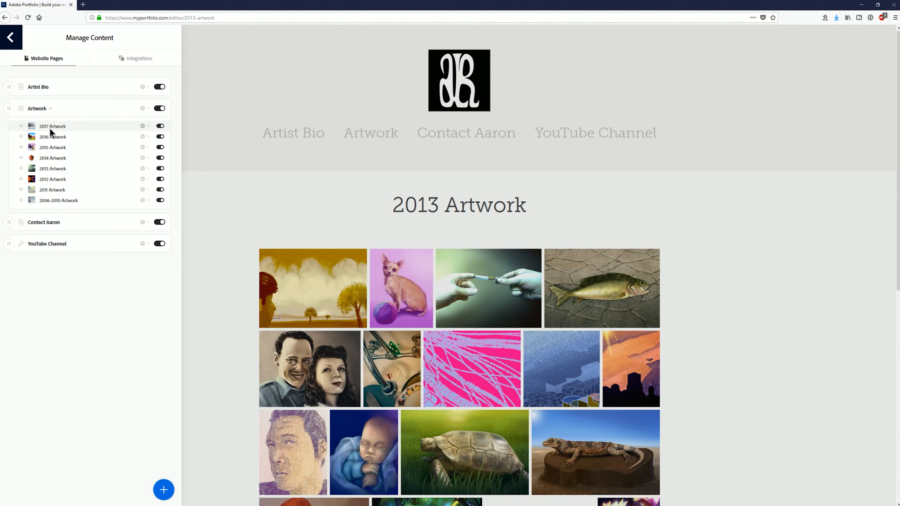
Share the 2016 Artwork page on Behance, view the resulting project there, and return to the site editor
left_click(143, 126)
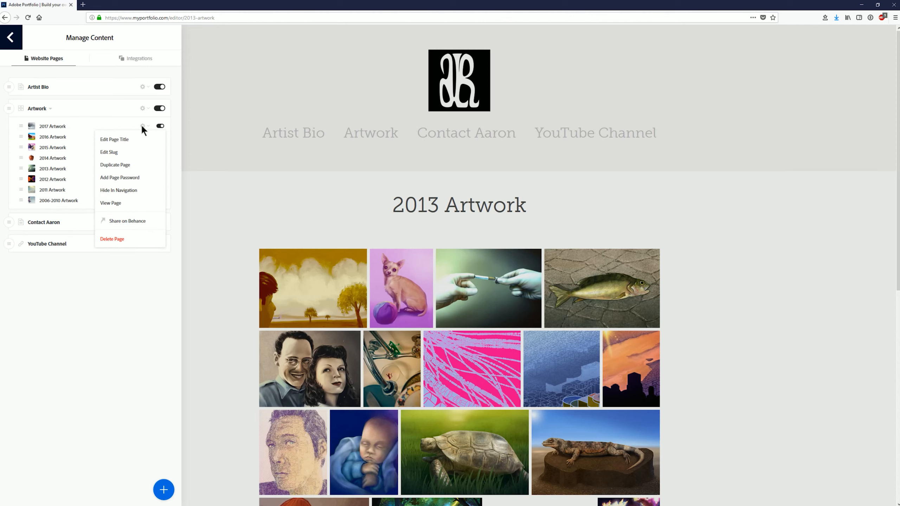
left_click(123, 222)
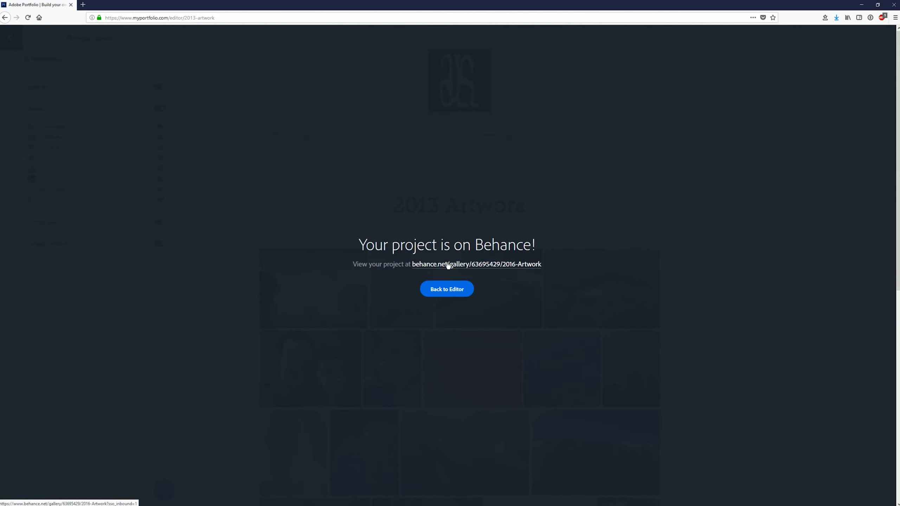
left_click(446, 264)
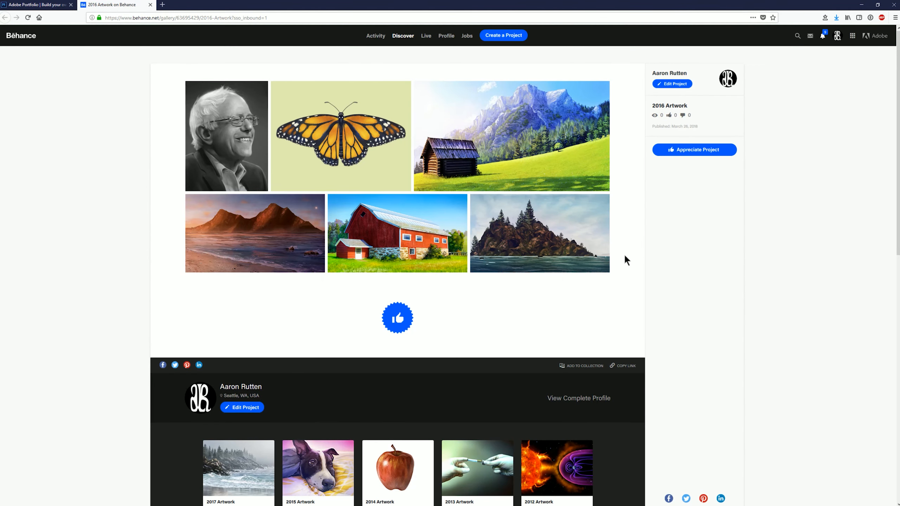
key("ctrl+w")
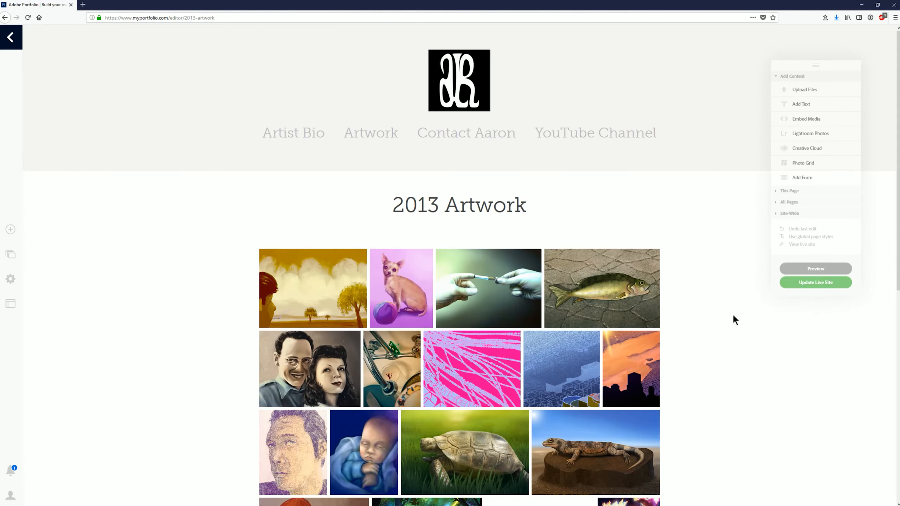
Publish the changes to the live site and check its Artist Bio and Artwork pages
left_click(807, 284)
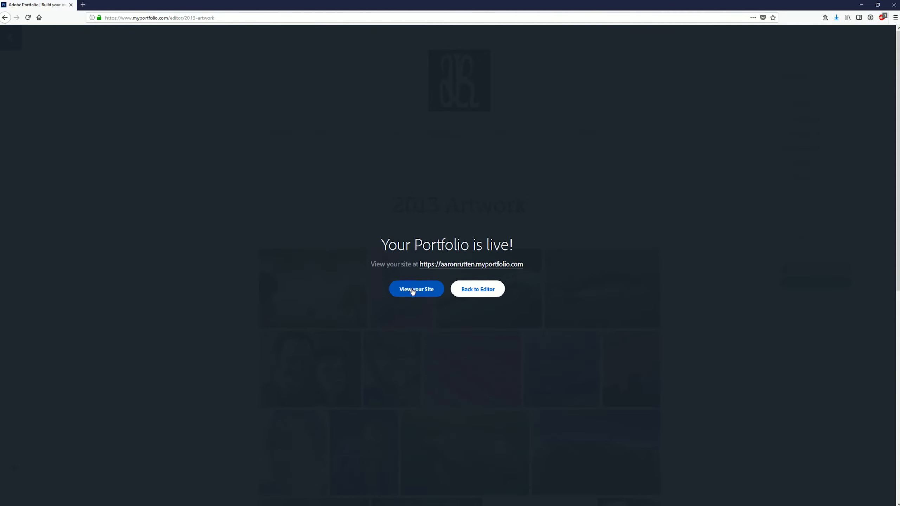
left_click(410, 288)
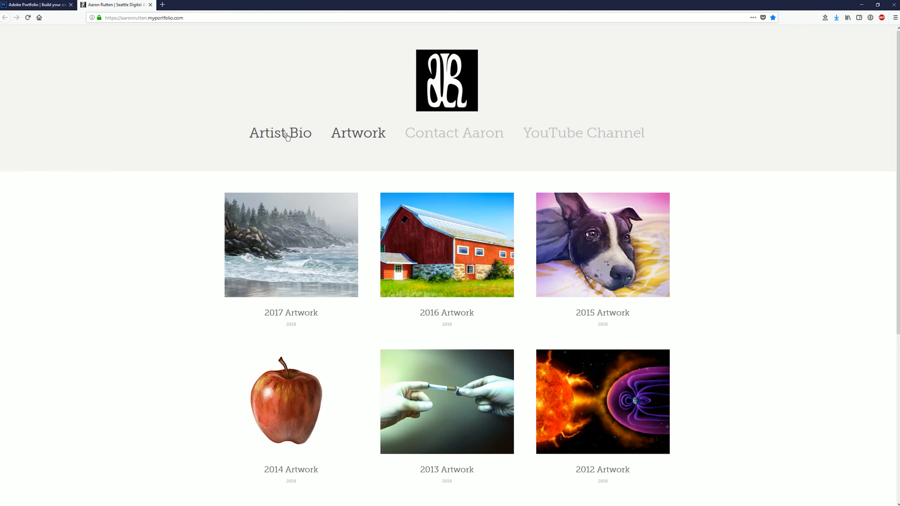
left_click(269, 134)
left_click(363, 137)
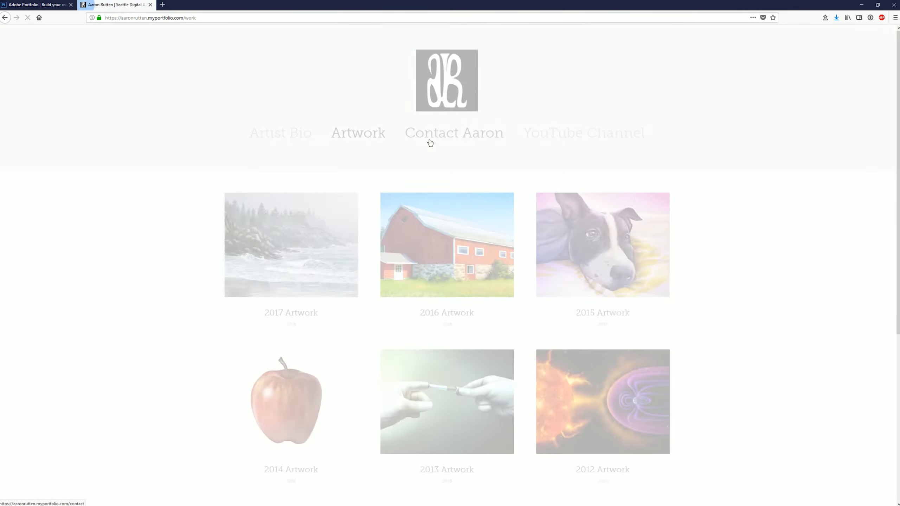